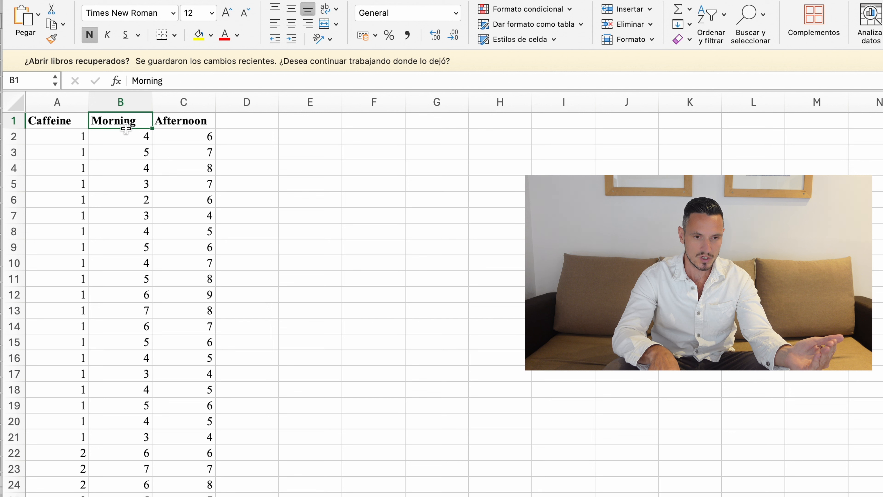
pyautogui.hotkey('shift', 'Right')
pyautogui.hotkey('shift', 'Left')
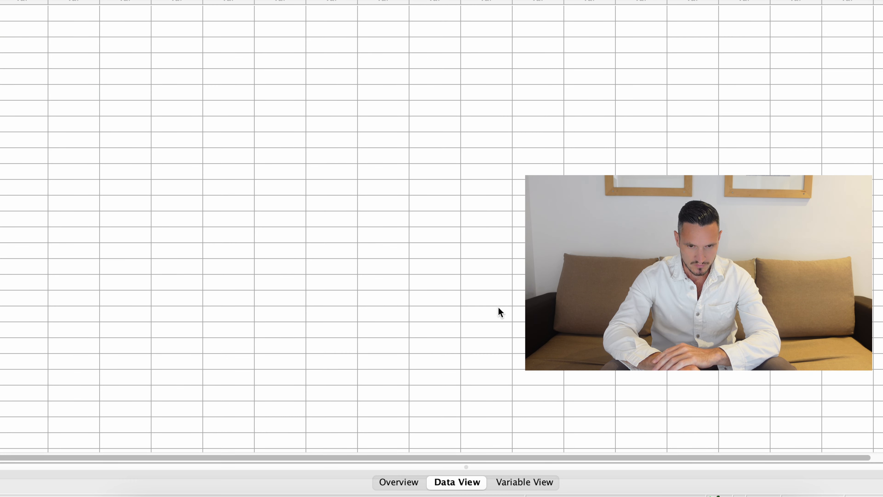
# Switch to SPSS Statistics and define the first variable of the empty dataset with the name Caffeine
pyautogui.click(517, 486)
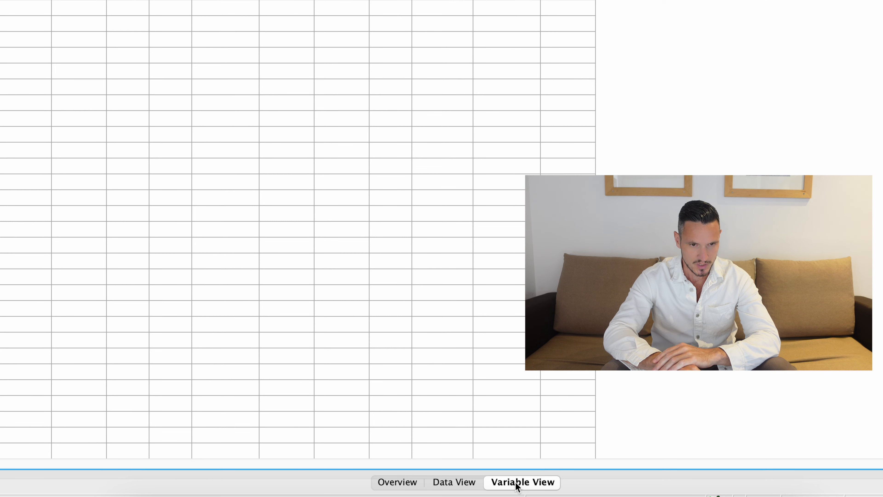
pyautogui.click(72, 98)
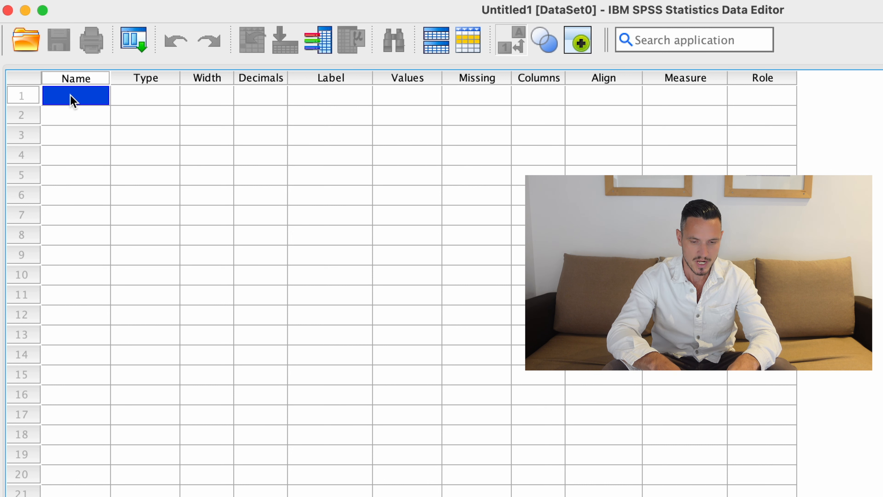
pyautogui.write('C')
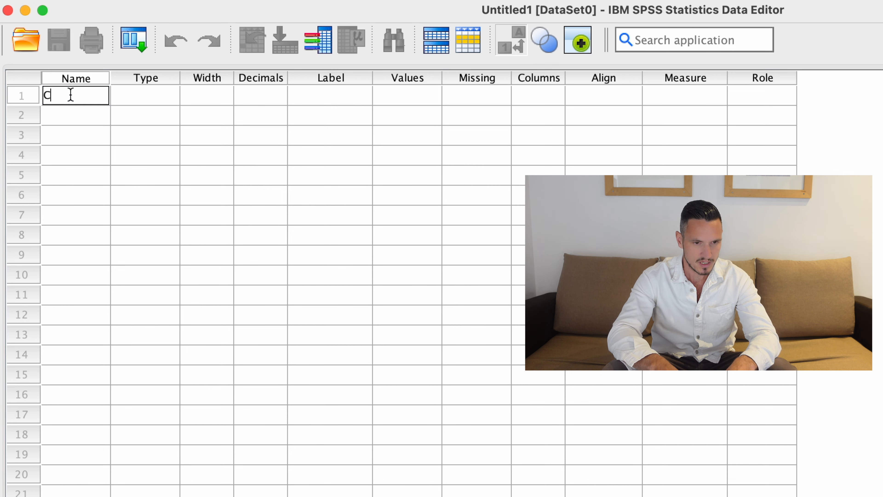
pyautogui.write('affeine')
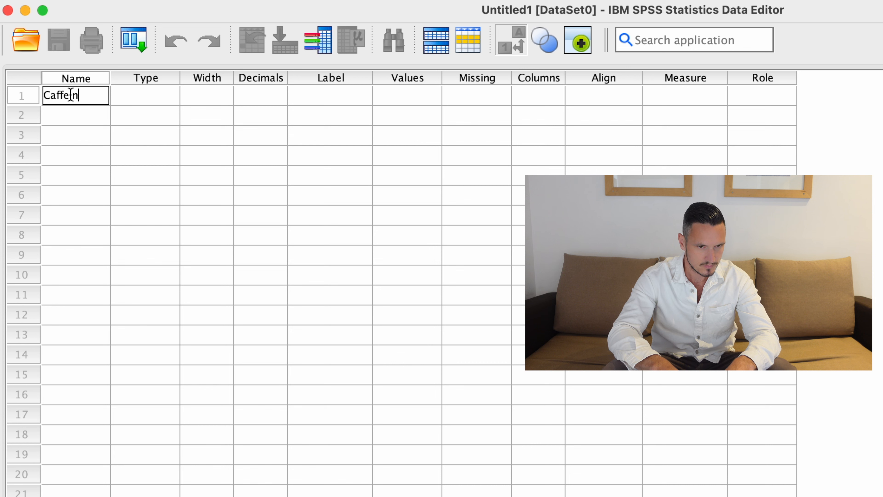
pyautogui.press('Return')
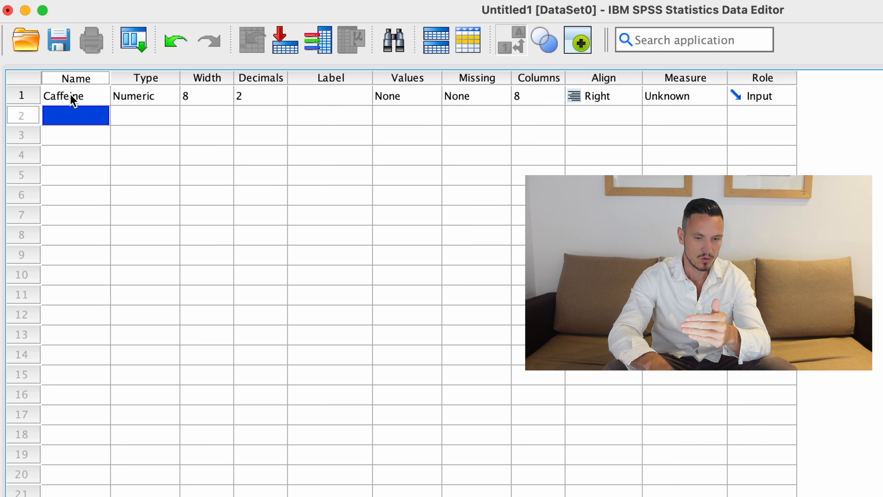
# Define two more variables below Caffeine, named Morning and Afternoon
pyautogui.write('Morn')
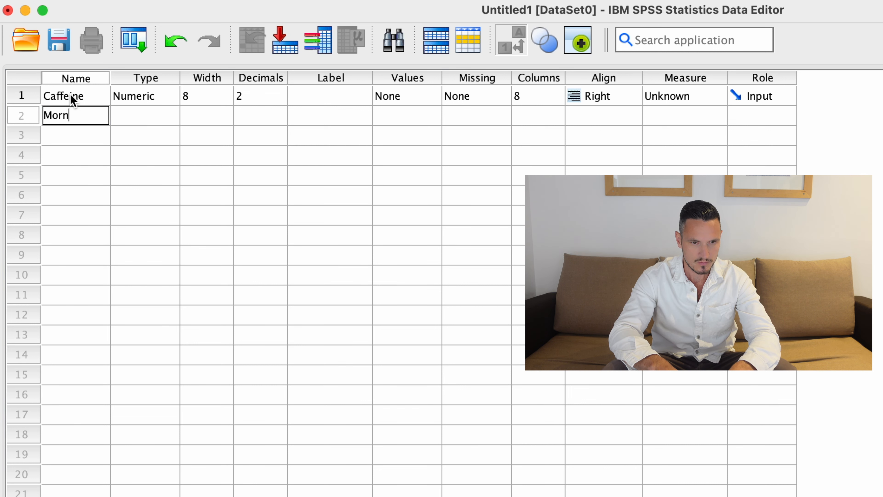
pyautogui.write('ing')
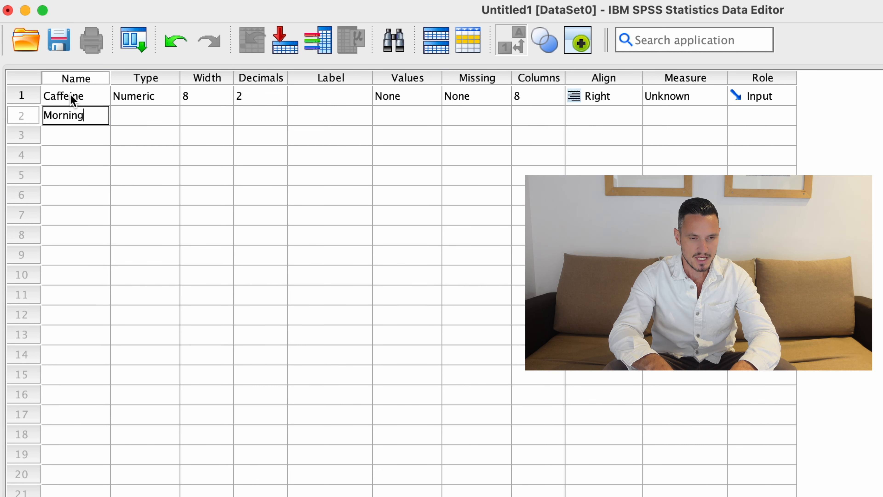
pyautogui.press('Return')
pyautogui.write('After')
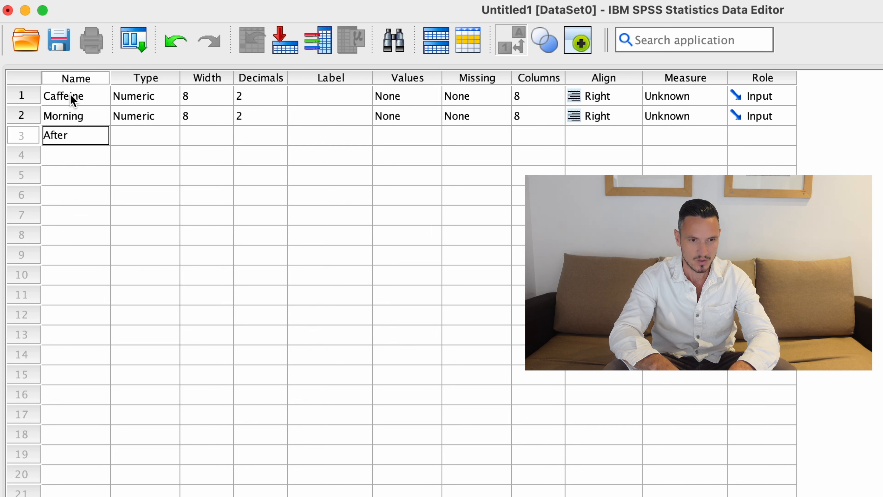
pyautogui.write('noon')
pyautogui.press('Return')
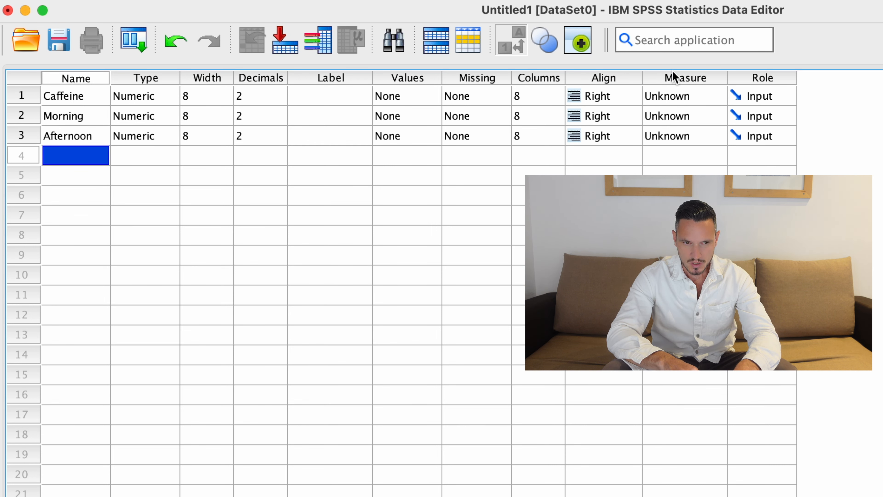
# Set the measurement level of Caffeine to Nominal and that of Morning and Afternoon to Scale
pyautogui.click(680, 97)
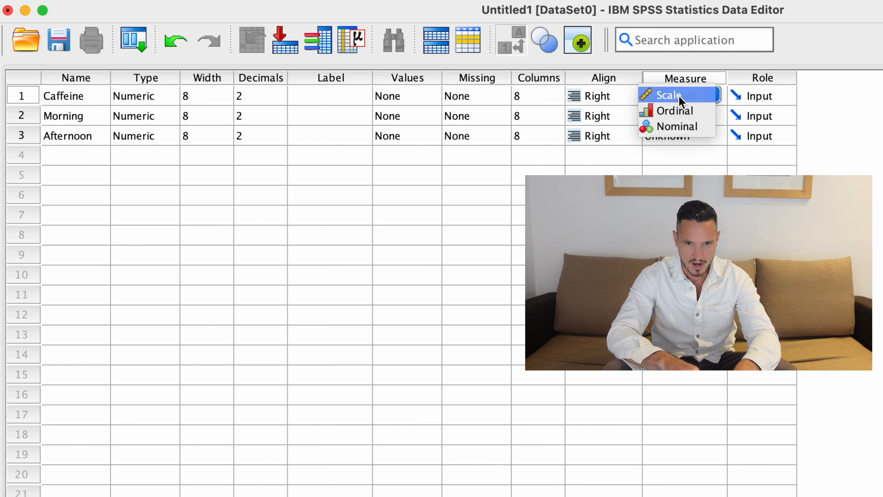
pyautogui.click(683, 127)
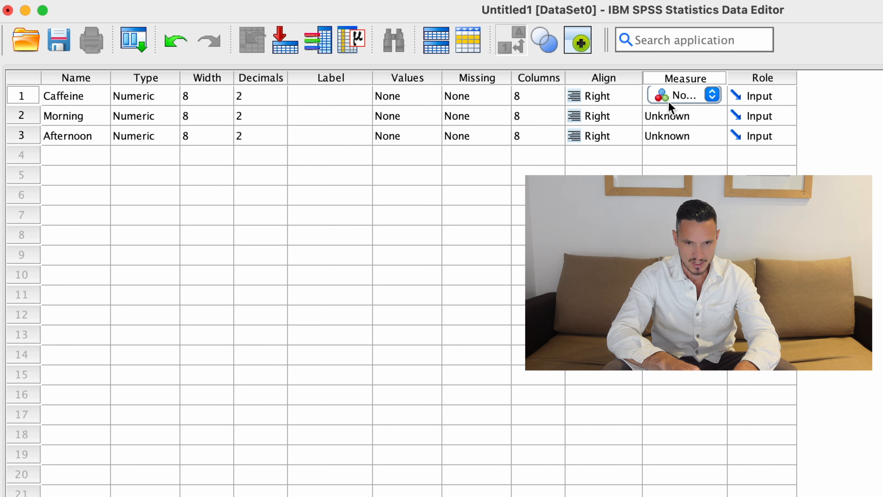
pyautogui.click(666, 116)
pyautogui.click(711, 115)
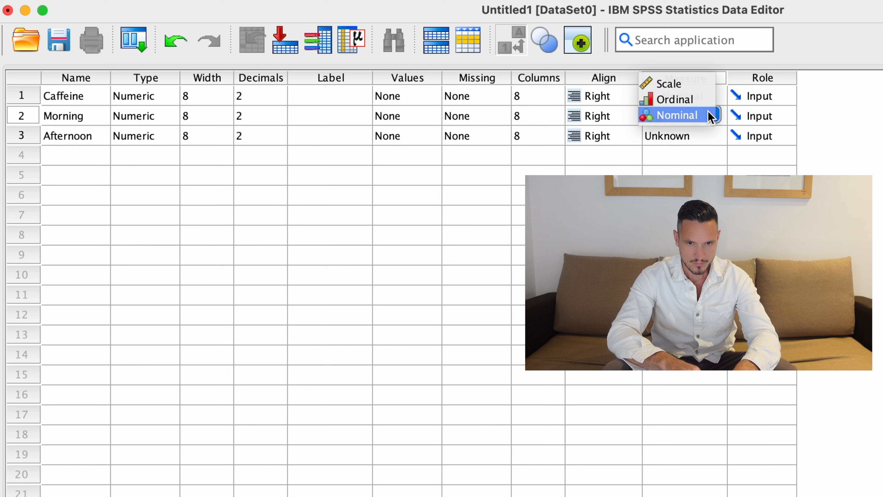
pyautogui.click(690, 84)
pyautogui.click(693, 141)
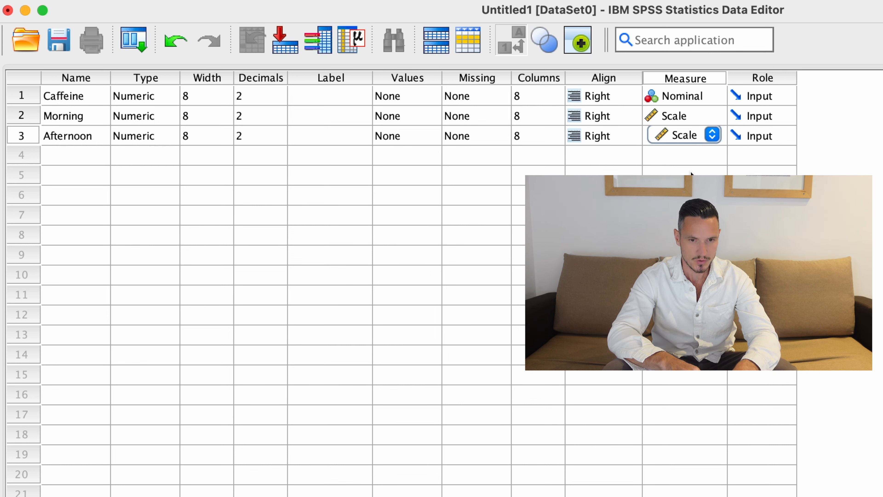
pyautogui.click(604, 255)
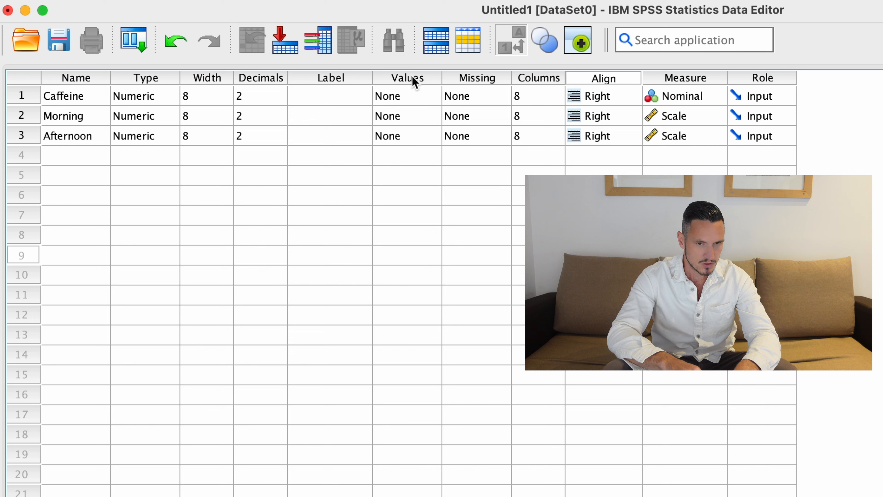
# Add a value label to the Caffeine variable that assigns "No caffeine" to value 1
pyautogui.click(396, 98)
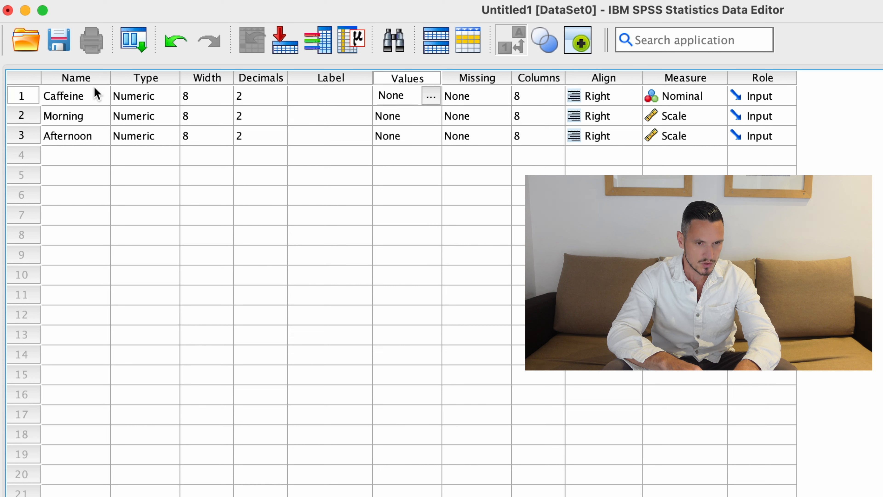
pyautogui.click(430, 97)
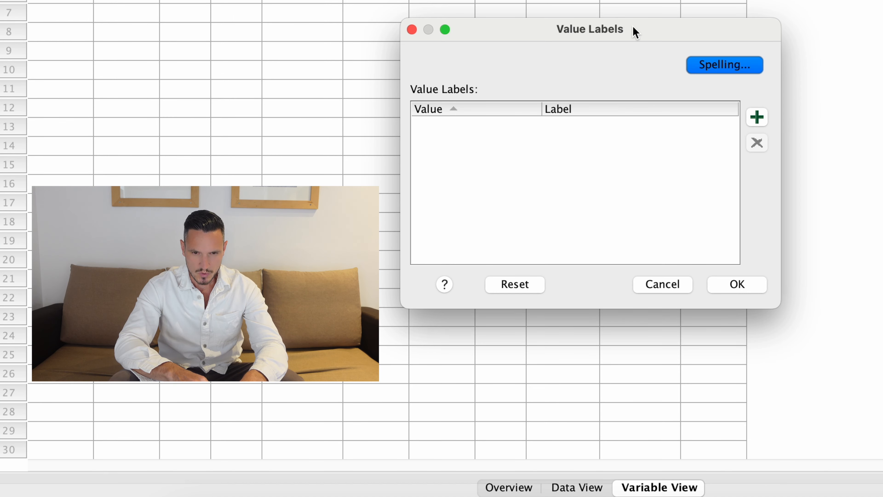
pyautogui.moveTo(678, 233); pyautogui.dragTo(599, 218)
pyautogui.moveTo(558, 16); pyautogui.dragTo(555, 14)
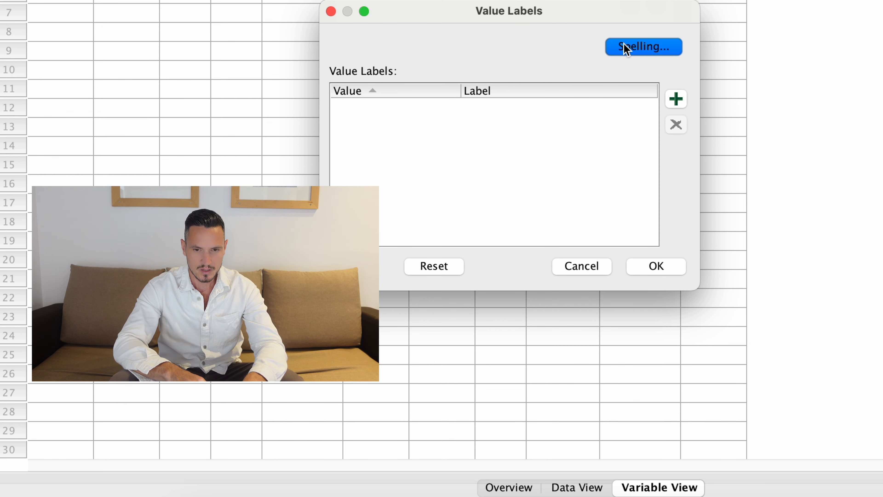
pyautogui.click(668, 94)
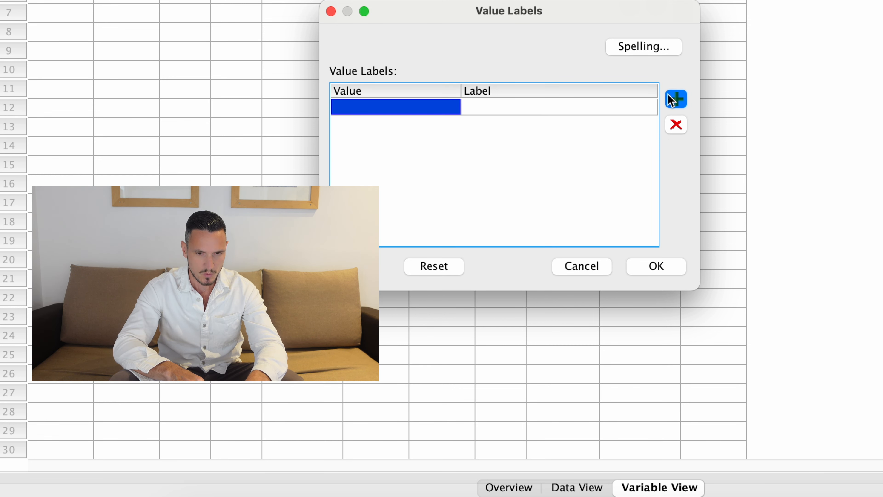
pyautogui.write('1')
pyautogui.click(564, 109)
pyautogui.write('N')
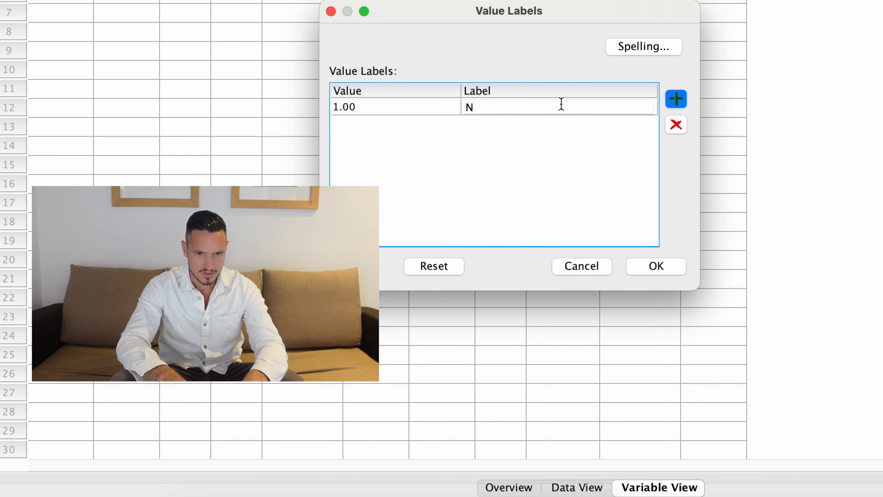
pyautogui.write('oN')
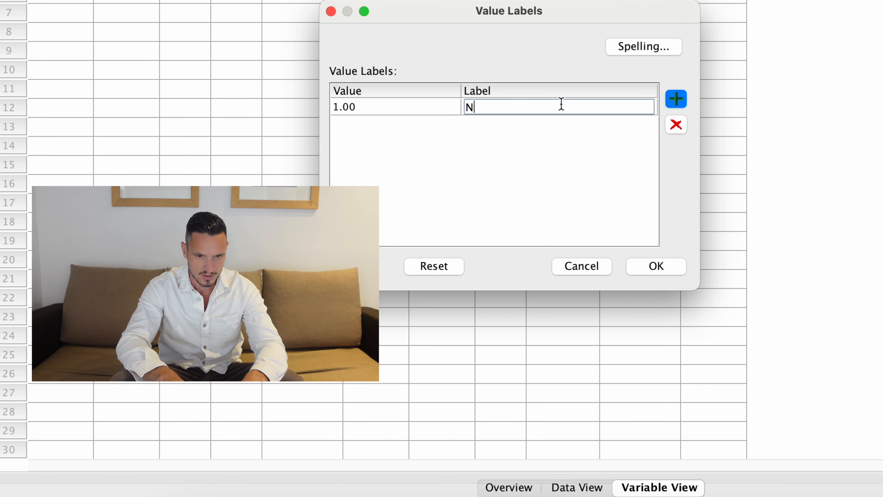
pyautogui.write('o caff')
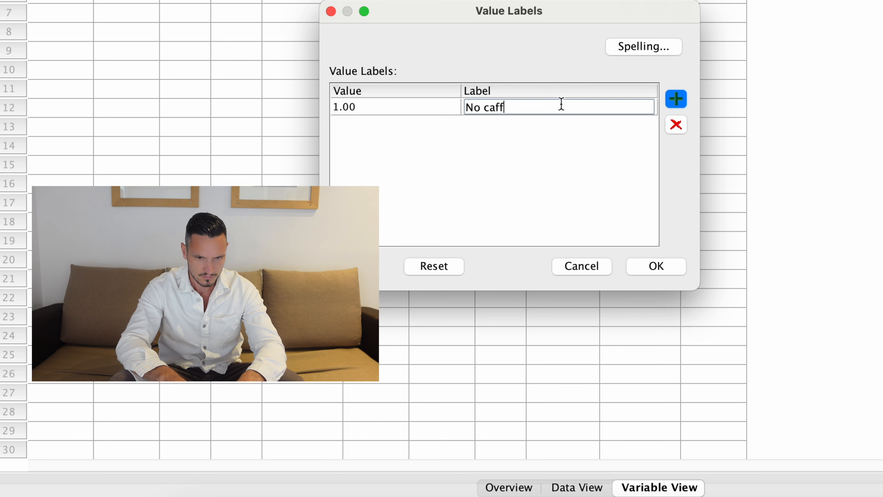
pyautogui.write('eine')
# Add a second value label assigning "Caffeine" to value 2 and apply the Caffeine variable's labels
pyautogui.click(676, 99)
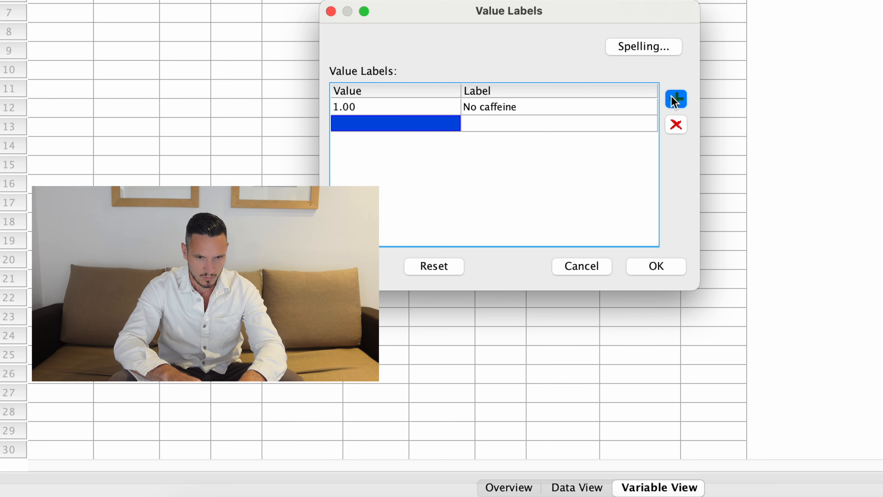
pyautogui.write('2')
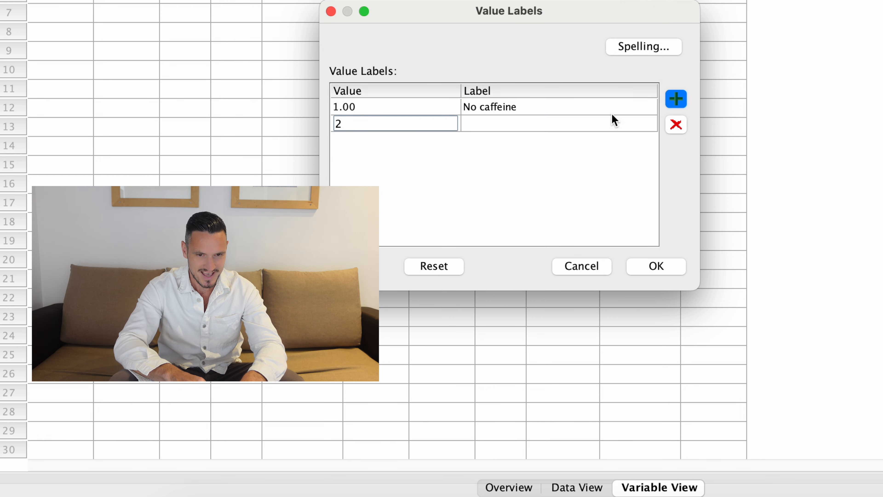
pyautogui.click(611, 122)
pyautogui.write('Ca')
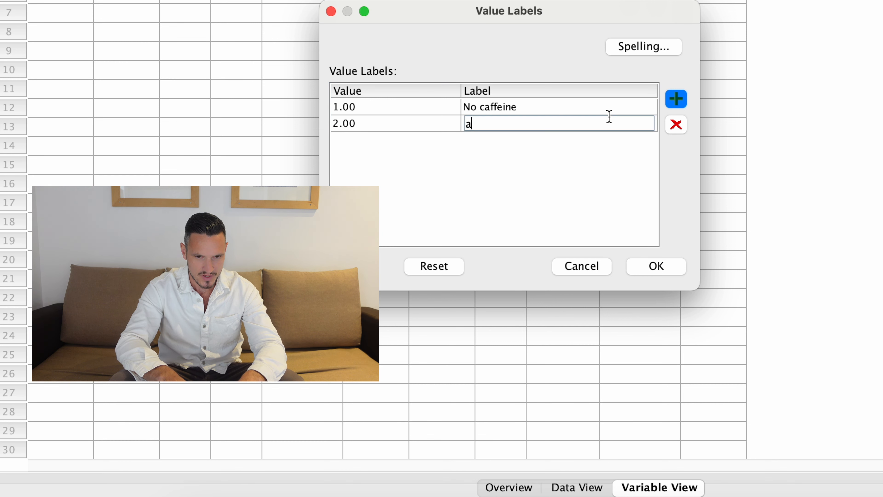
pyautogui.write('ff')
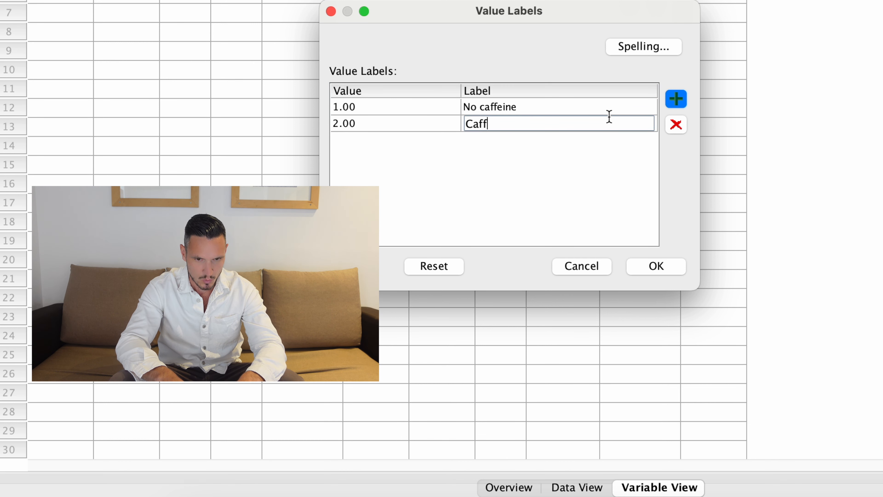
pyautogui.write('eine')
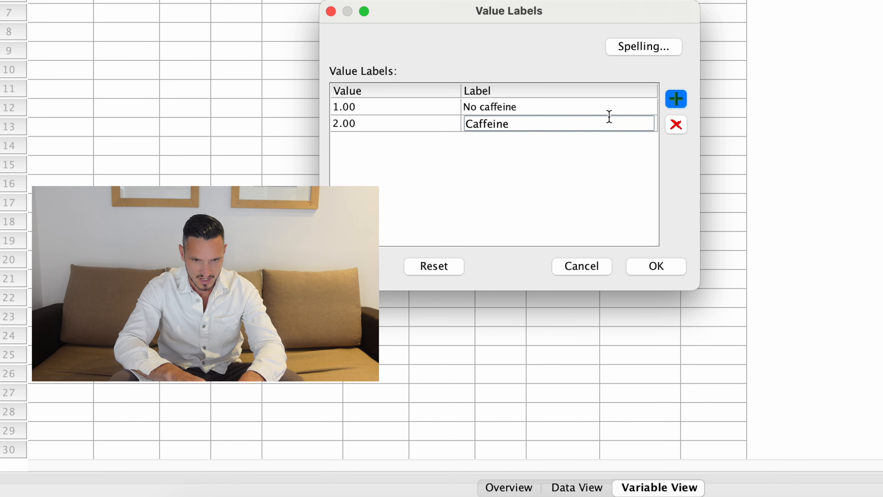
pyautogui.click(655, 270)
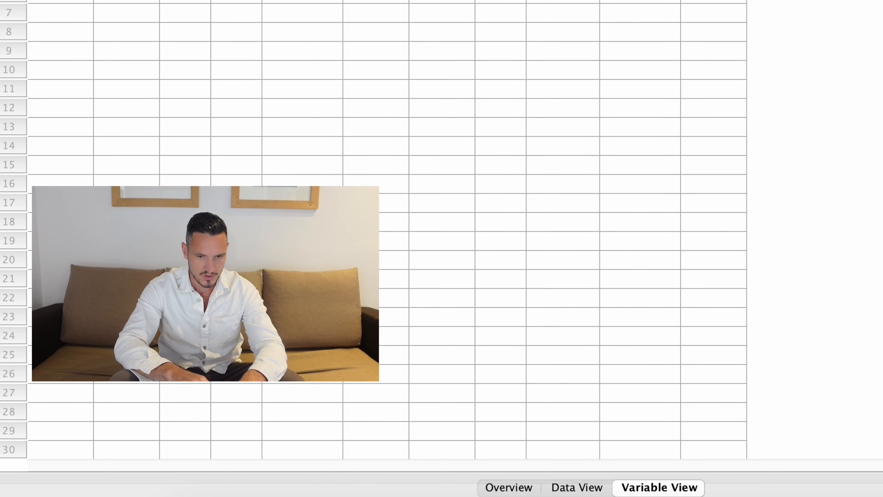
# Show the data grid and widen the Caffeine, Morning and Afternoon columns together so that each name fits on one line
pyautogui.click(577, 487)
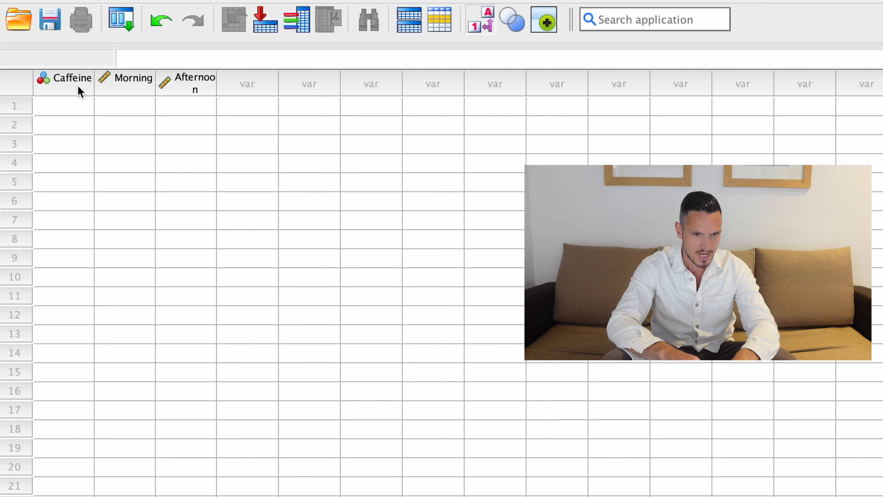
pyautogui.moveTo(78, 86)
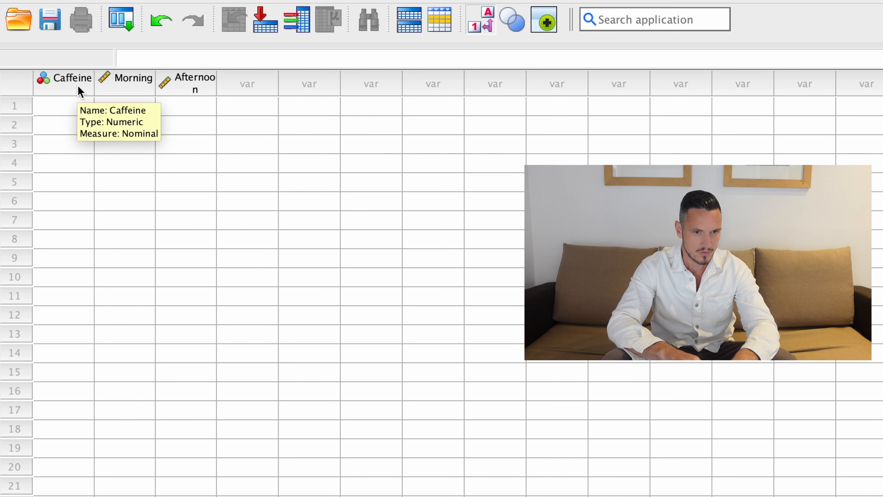
pyautogui.click(78, 87)
pyautogui.hotkey('shift', 'Right')
pyautogui.hotkey('shift', 'Right')
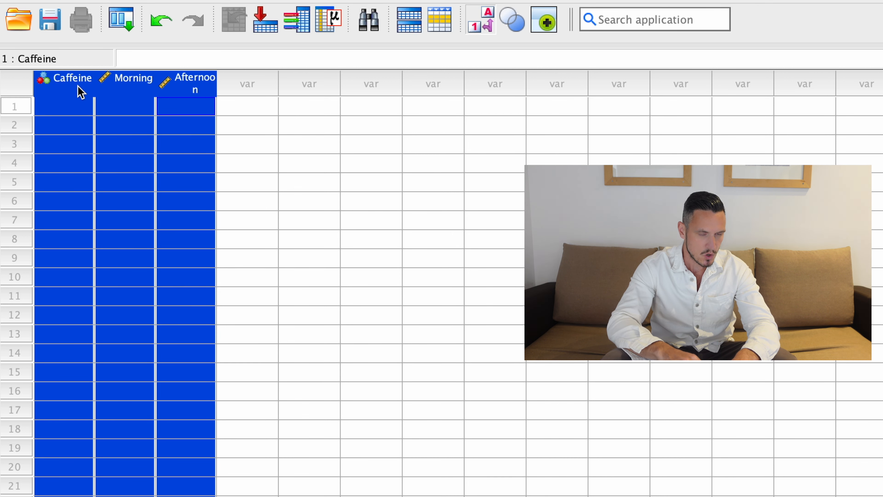
pyautogui.moveTo(216, 84); pyautogui.dragTo(236, 84)
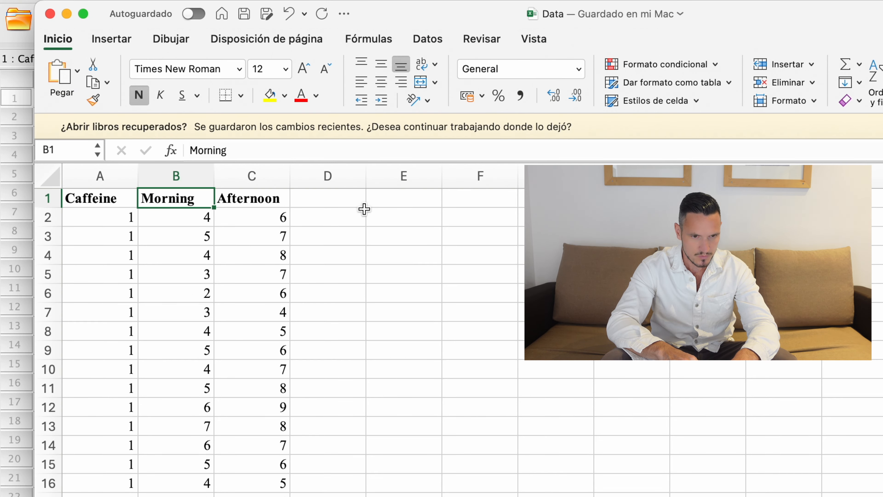
# Switch to the Excel workbook Data and select all values under Caffeine, Morning and Afternoon from A2 down, without the headers
pyautogui.click(104, 217)
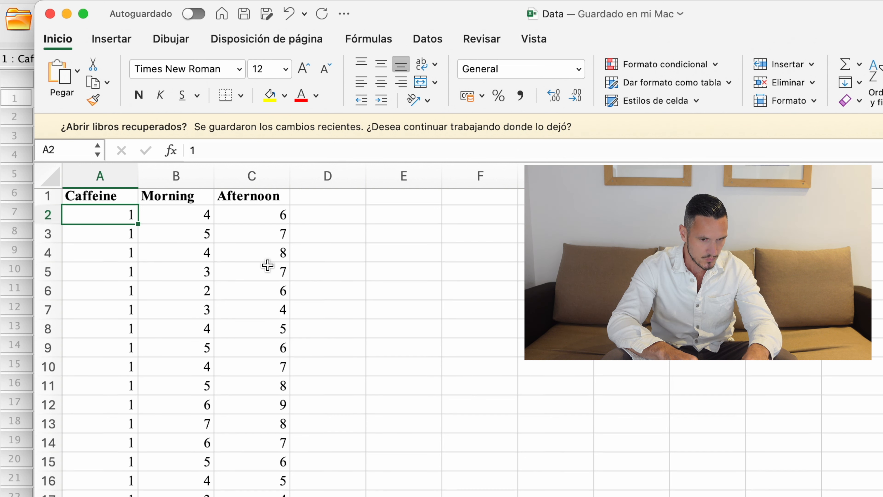
pyautogui.scroll(-8, 286, 313)
pyautogui.keyDown('shift'); pyautogui.click(290, 482); pyautogui.keyUp('shift')
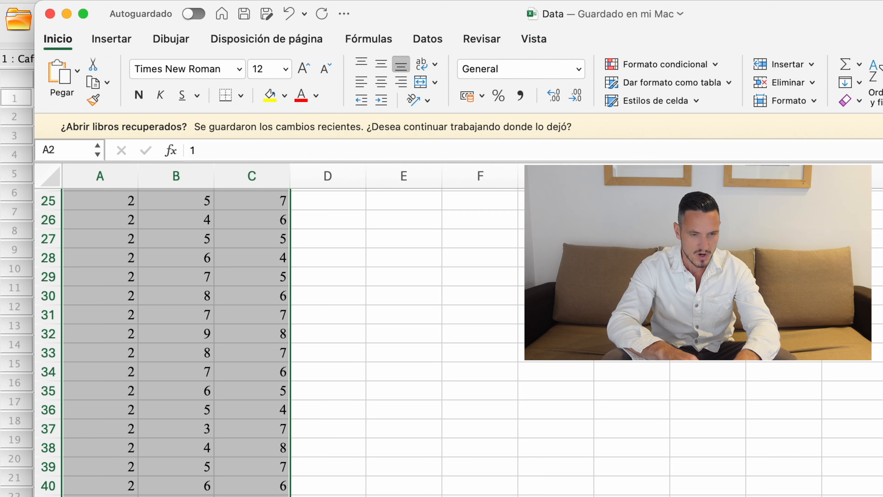
pyautogui.scroll(8, 173, 313)
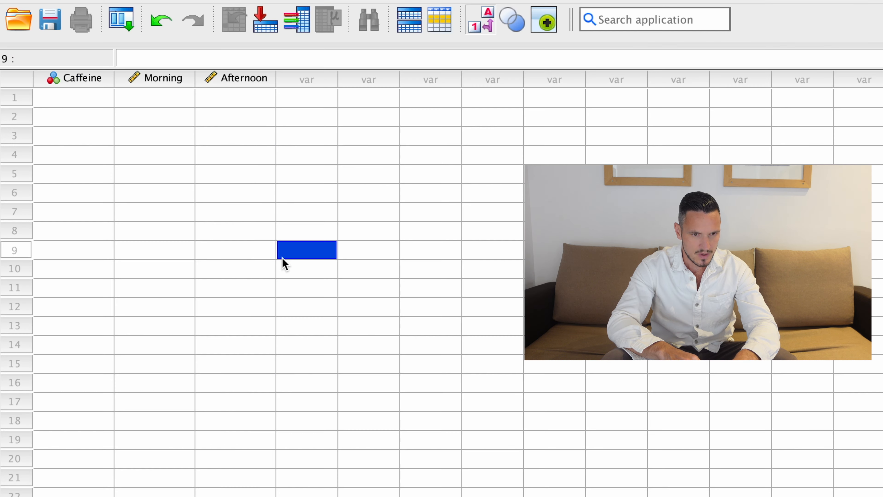
# Paste the copied Excel values into the SPSS data grid, starting at row 1 of the Caffeine column
pyautogui.click(84, 101)
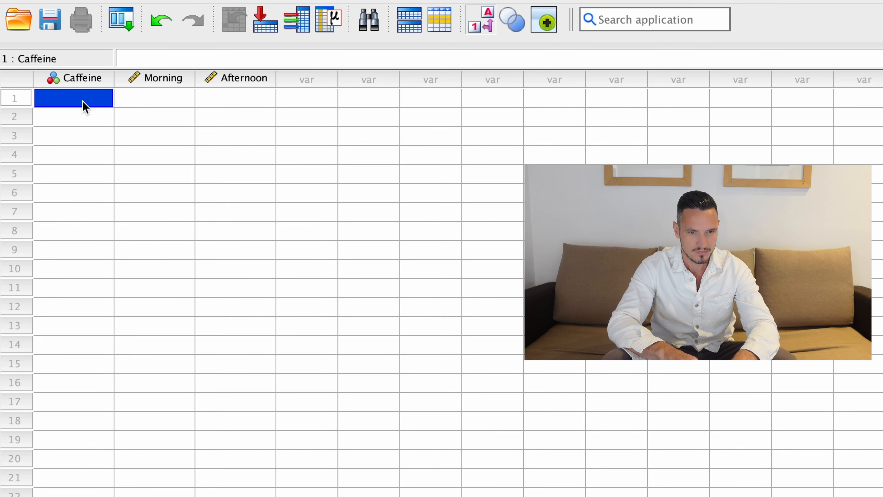
pyautogui.press('super+v')
# Switch to the Word document Assumptions and highlight the homogeneity assumptions, followed by the one about normally distributed data
pyautogui.hotkey('ctrl', 'Up')
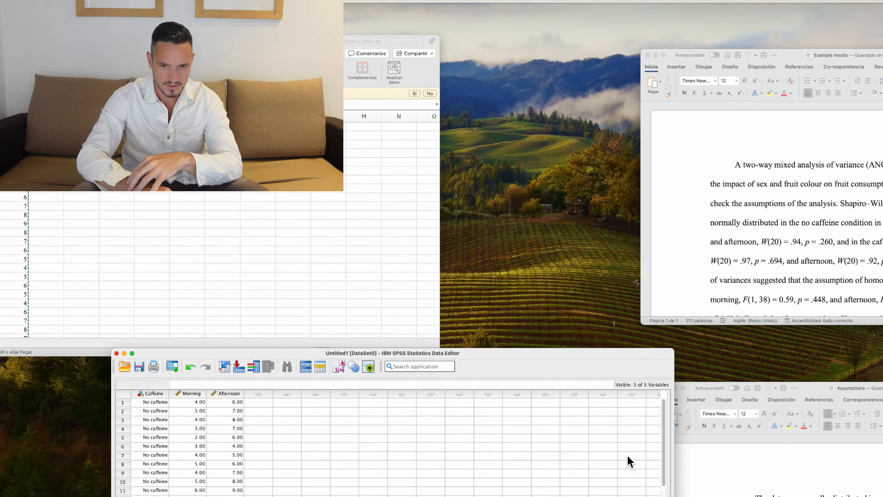
pyautogui.click(813, 475)
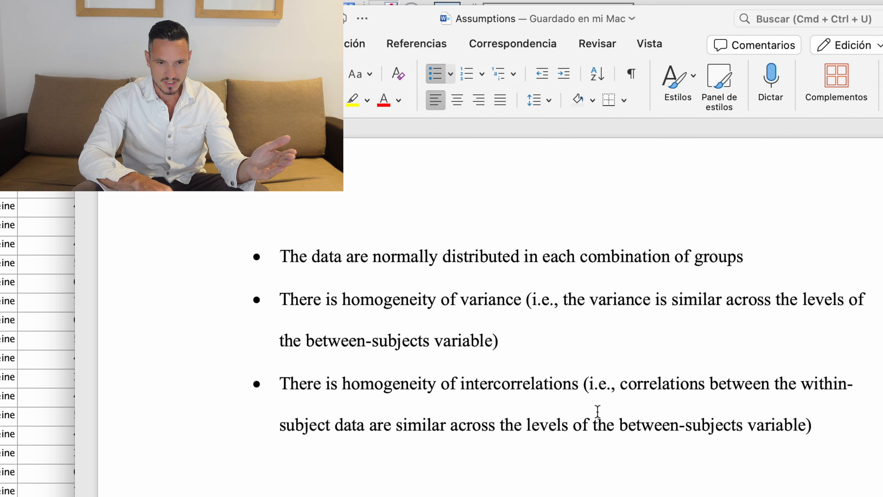
pyautogui.moveTo(371, 425); pyautogui.dragTo(307, 312)
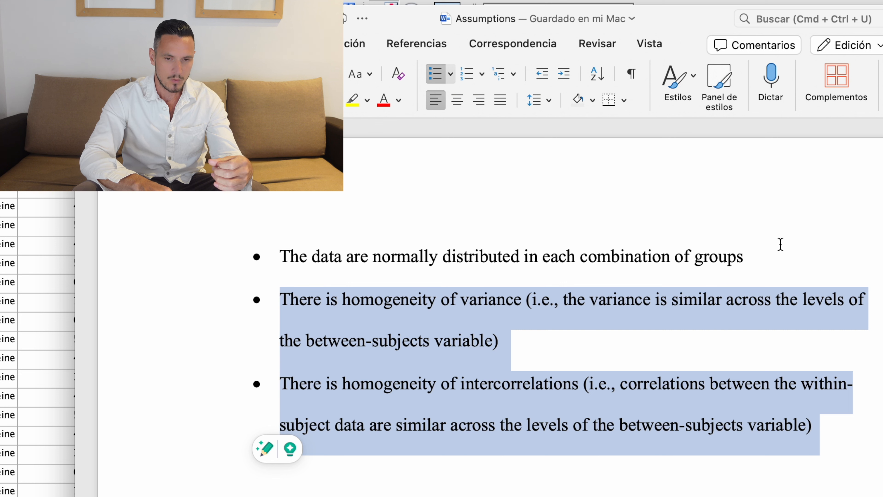
pyautogui.moveTo(759, 258); pyautogui.dragTo(306, 259)
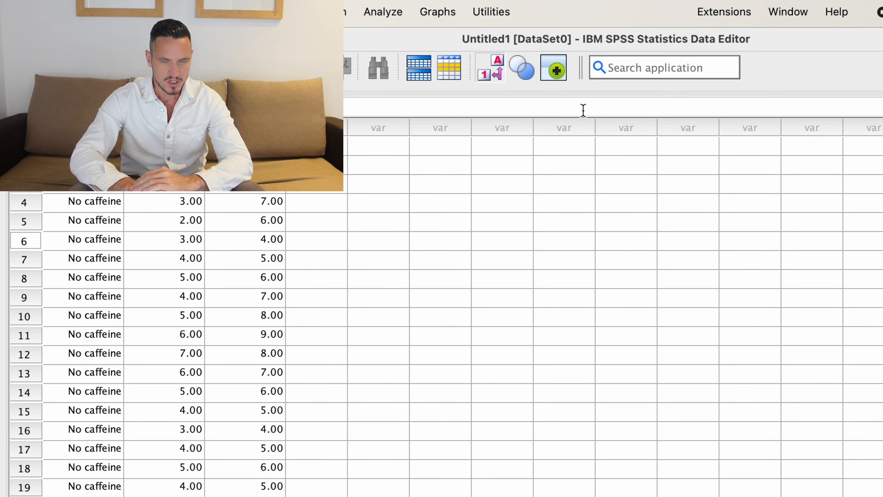
# Set up an Explore analysis in SPSS with Caffeine as the factor and Morning and Afternoon as the dependent variables
pyautogui.click(383, 14)
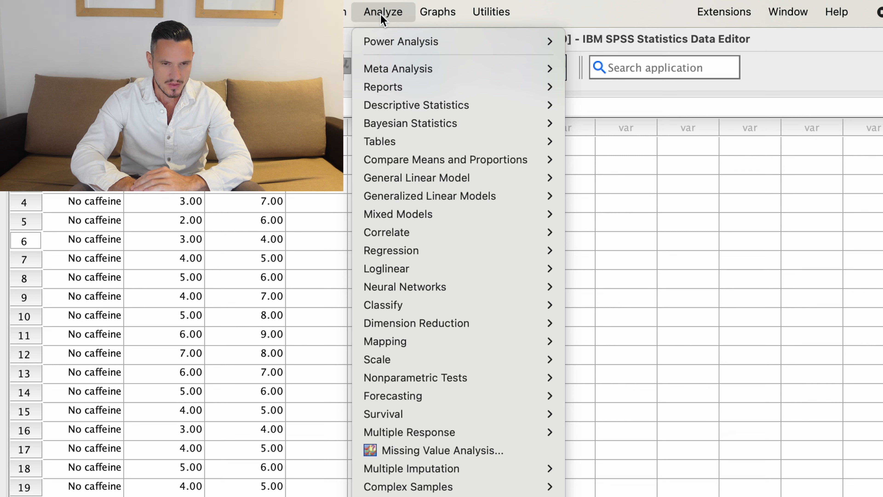
pyautogui.moveTo(409, 107)
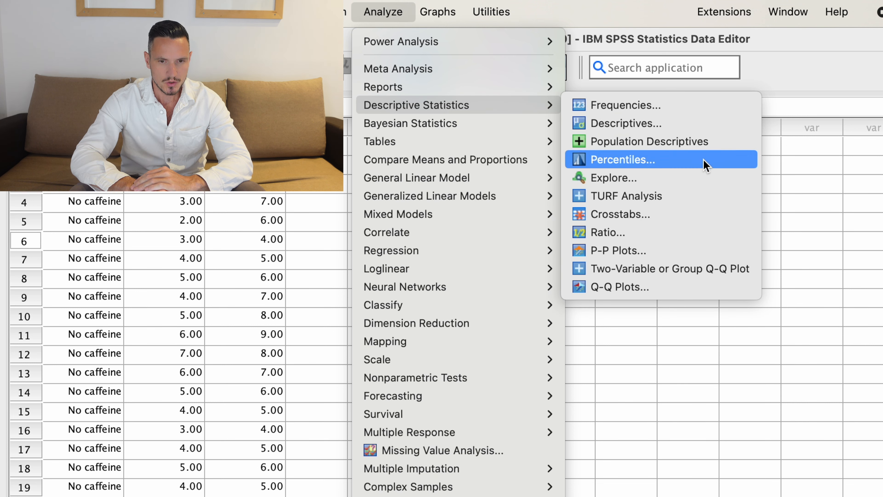
pyautogui.click(700, 177)
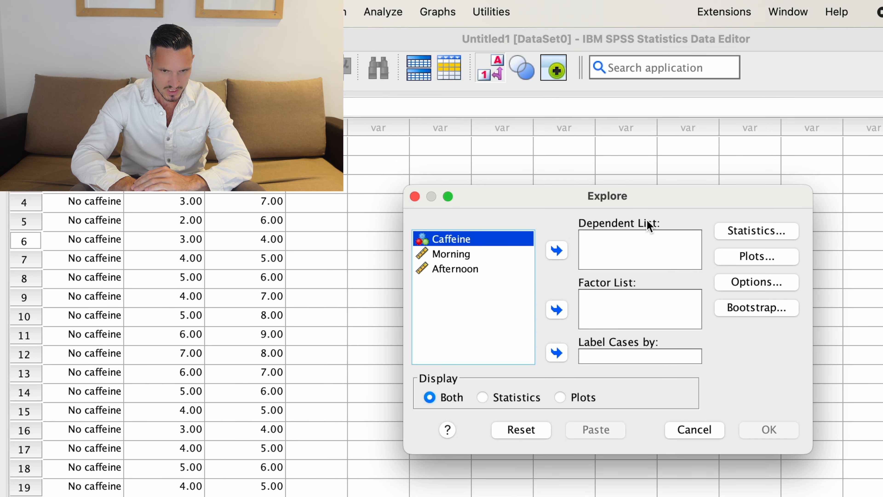
pyautogui.click(480, 240)
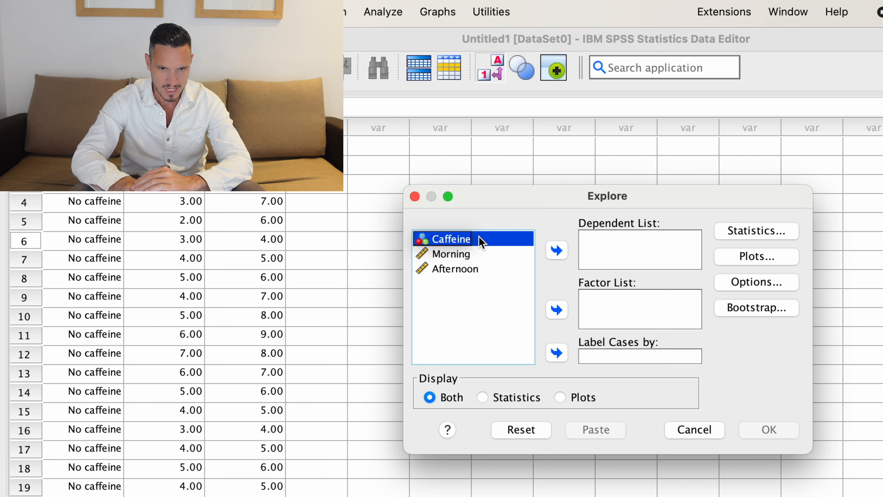
pyautogui.click(555, 311)
pyautogui.click(480, 240)
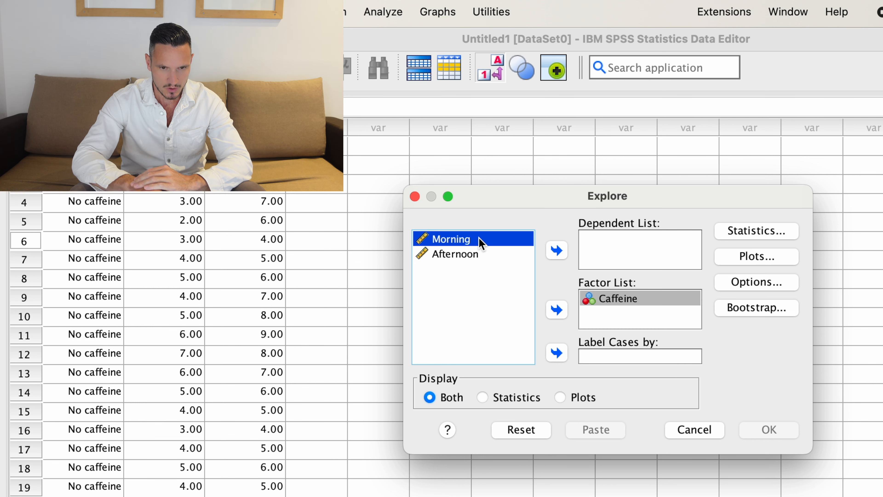
pyautogui.hotkey('shift', 'Down')
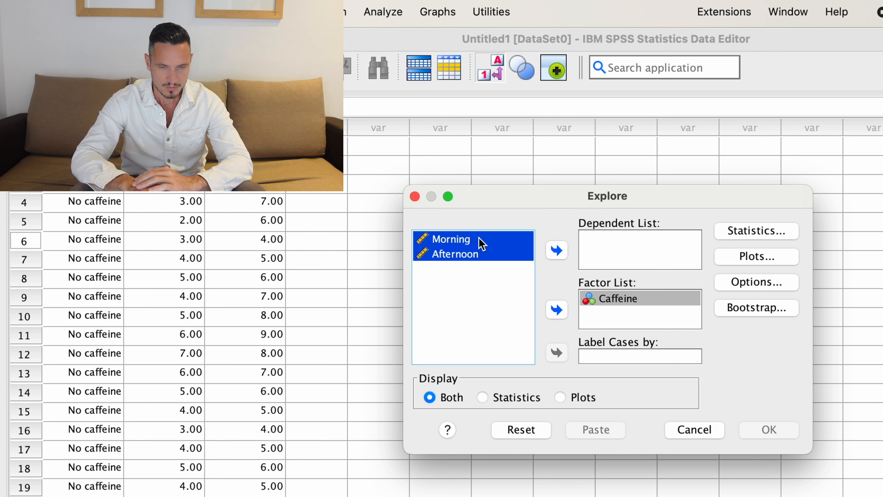
pyautogui.click(557, 251)
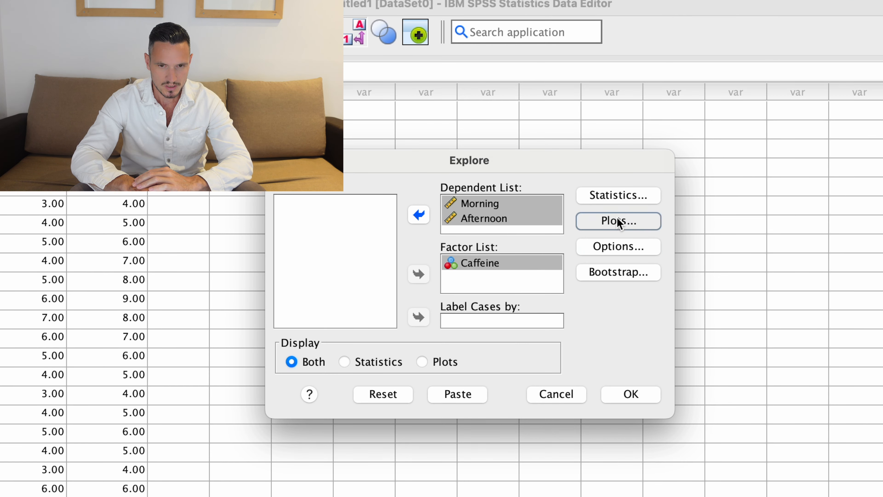
# Replace the stem-and-leaf plots with normality plots with tests in the Explore analysis and run it
pyautogui.click(756, 257)
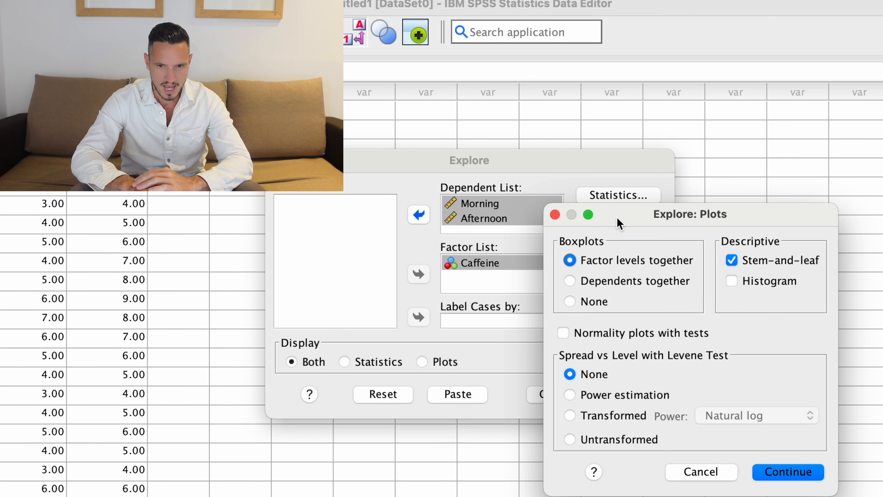
pyautogui.click(730, 260)
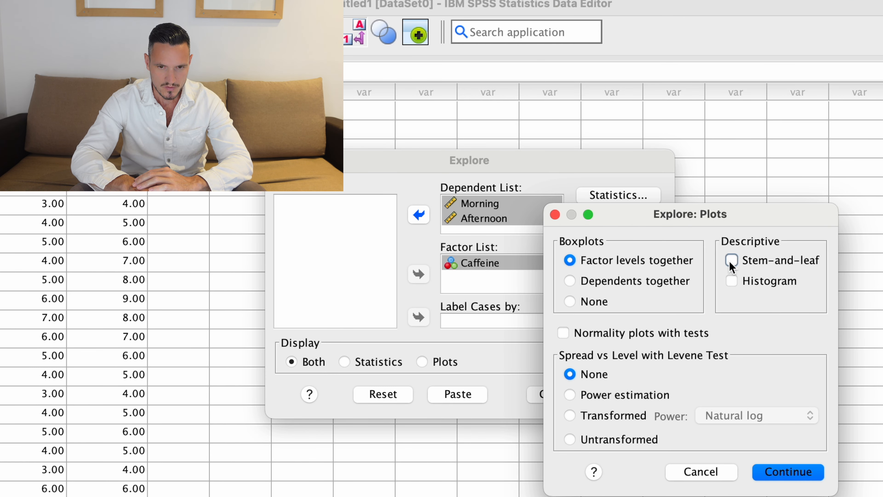
pyautogui.click(563, 334)
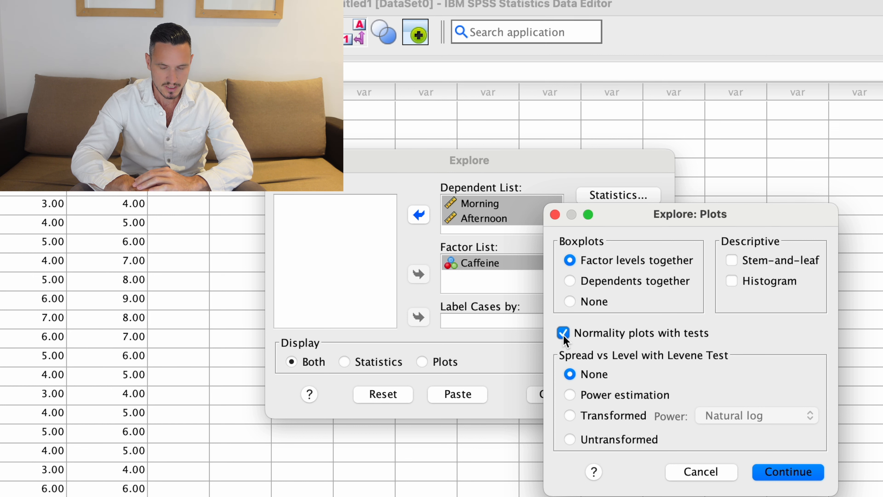
pyautogui.click(777, 473)
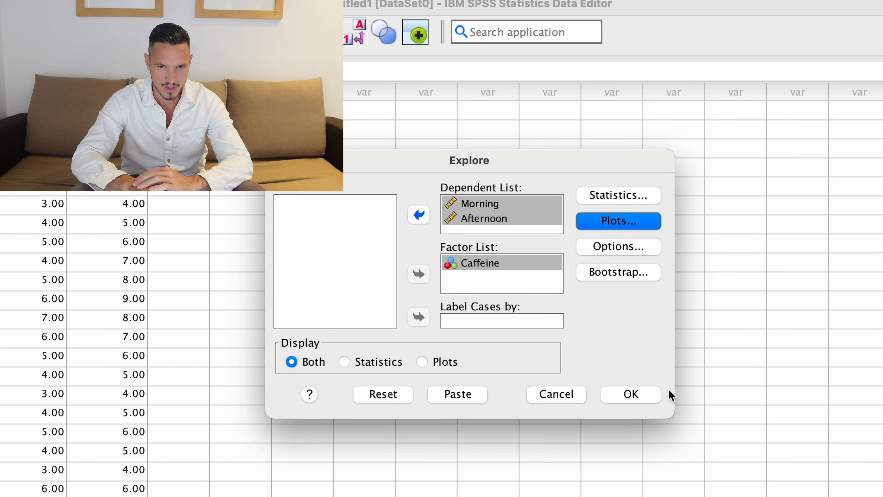
pyautogui.click(646, 394)
# Examine the Shapiro-Wilk significance values for each group combination in the Tests of Normality output table
pyautogui.scroll(-15, 772, 262)
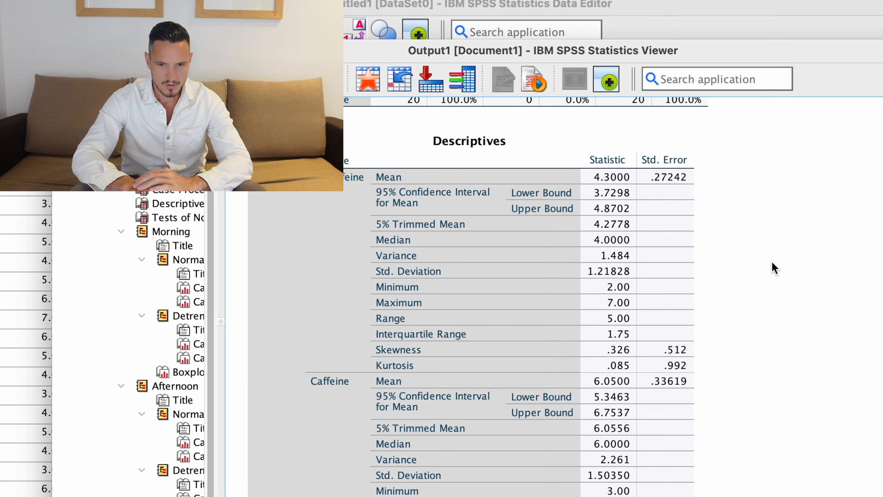
pyautogui.click(548, 279)
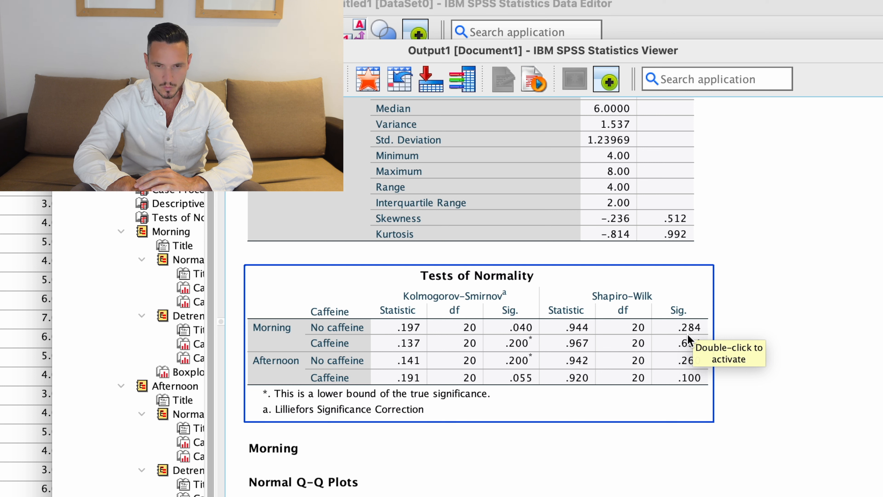
pyautogui.click(764, 341)
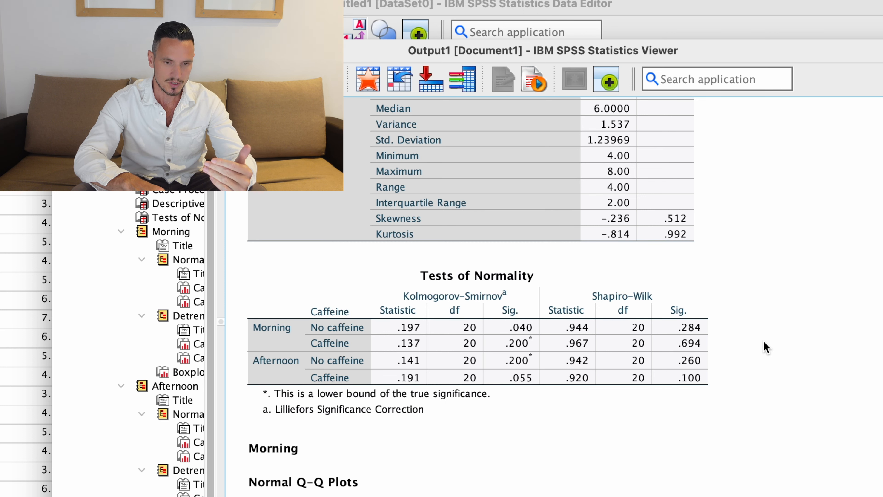
pyautogui.click(713, 381)
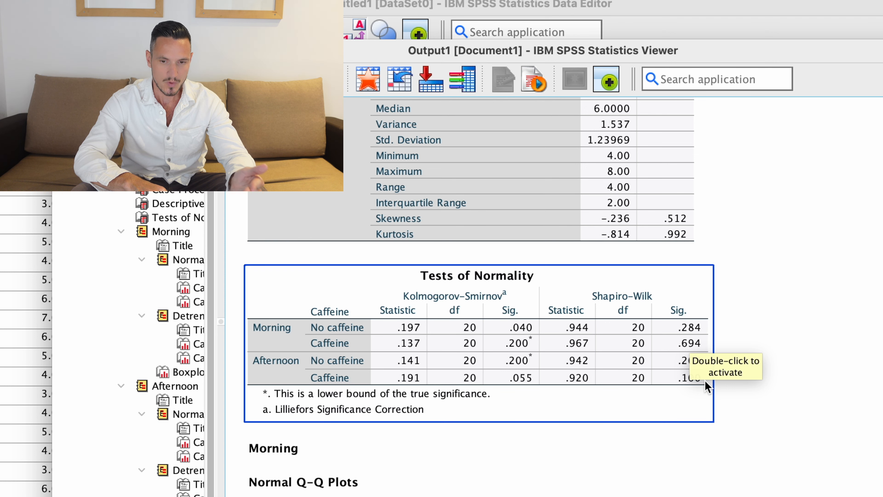
pyautogui.click(726, 382)
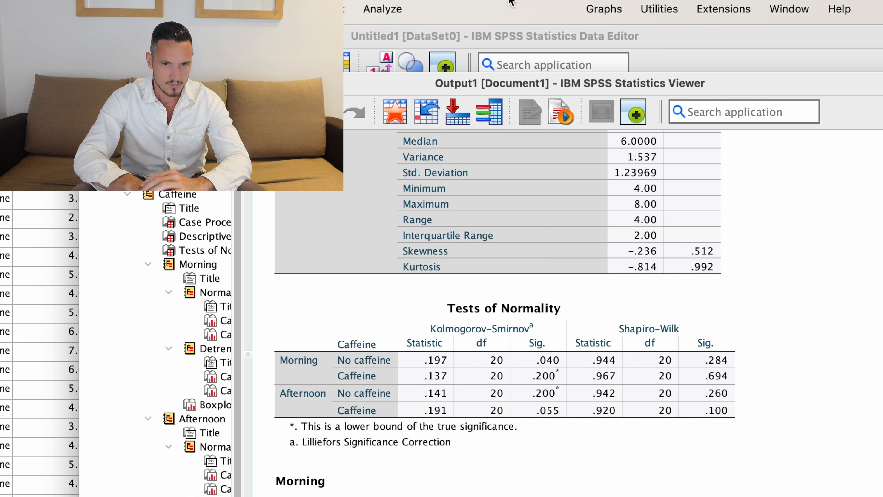
# Start a General Linear Model Repeated Measures analysis and define a within-subject factor named Time with 2 levels
pyautogui.click(377, 3)
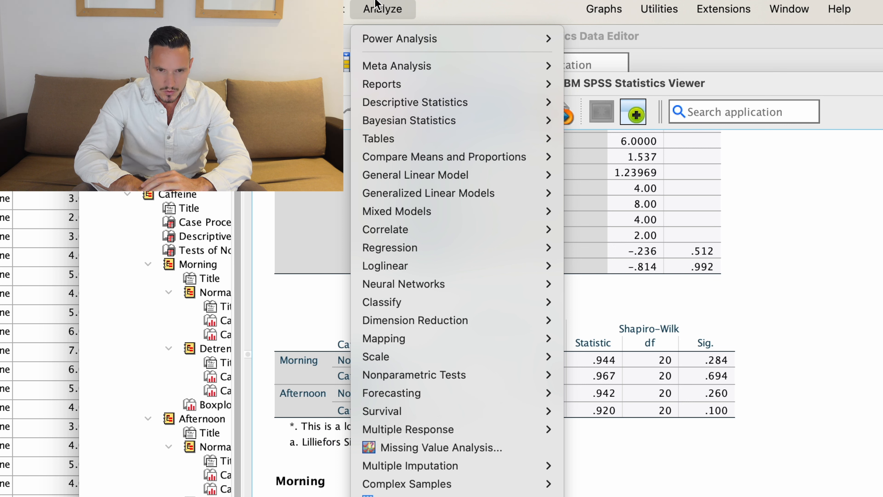
pyautogui.moveTo(408, 182)
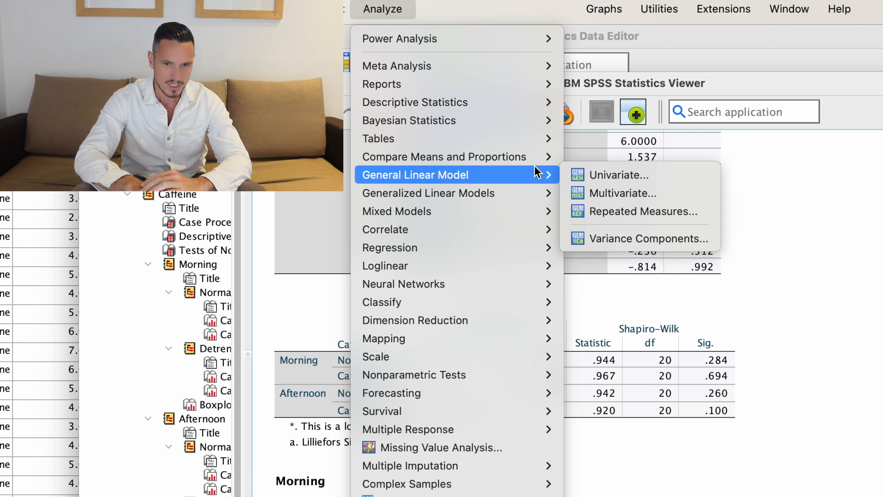
pyautogui.click(660, 211)
pyautogui.rightClick(548, 267)
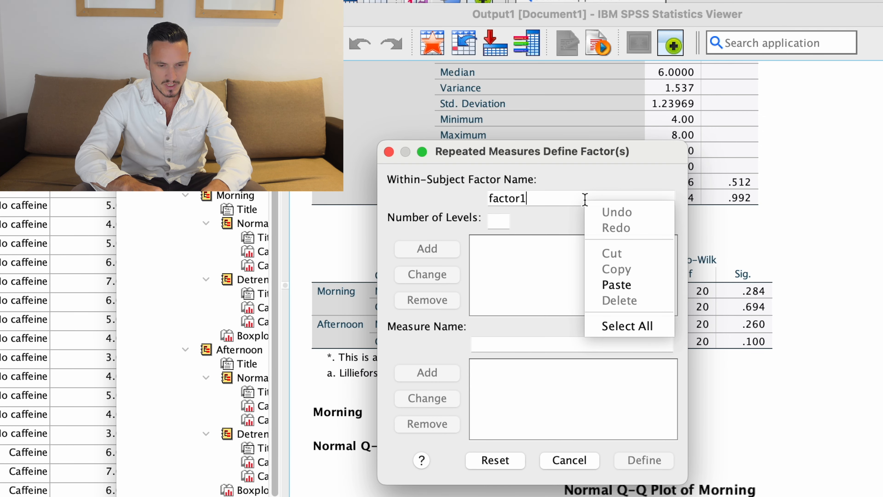
pyautogui.click(585, 200)
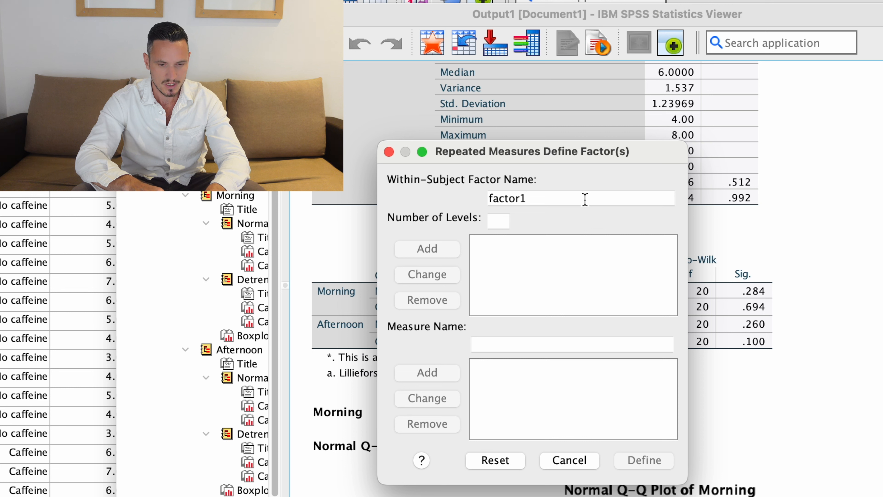
pyautogui.doubleClick(585, 200)
pyautogui.write('Time')
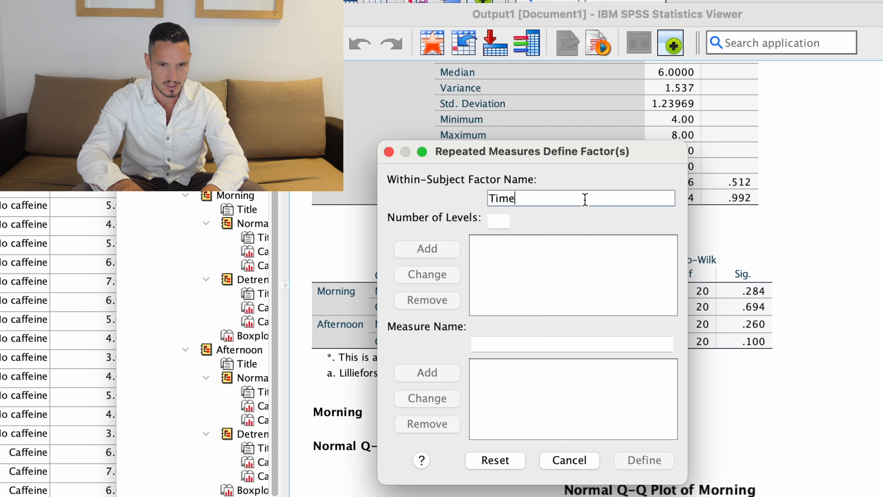
pyautogui.click(501, 220)
pyautogui.write('2')
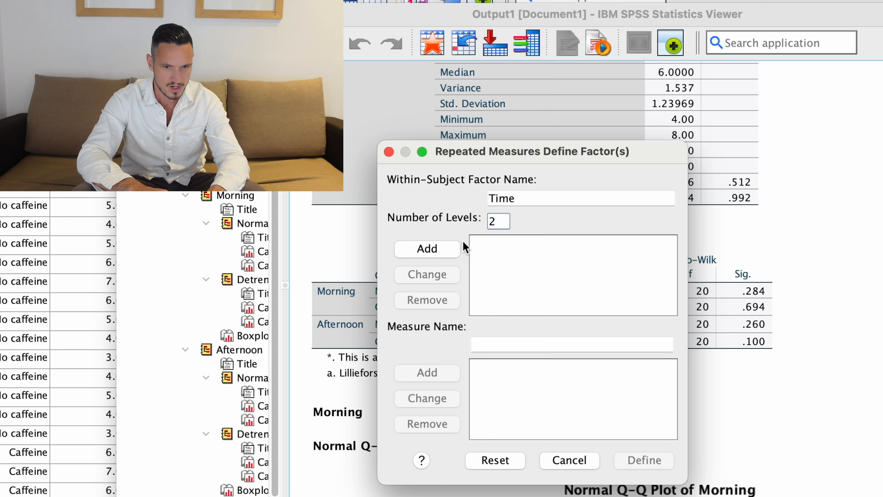
pyautogui.click(444, 249)
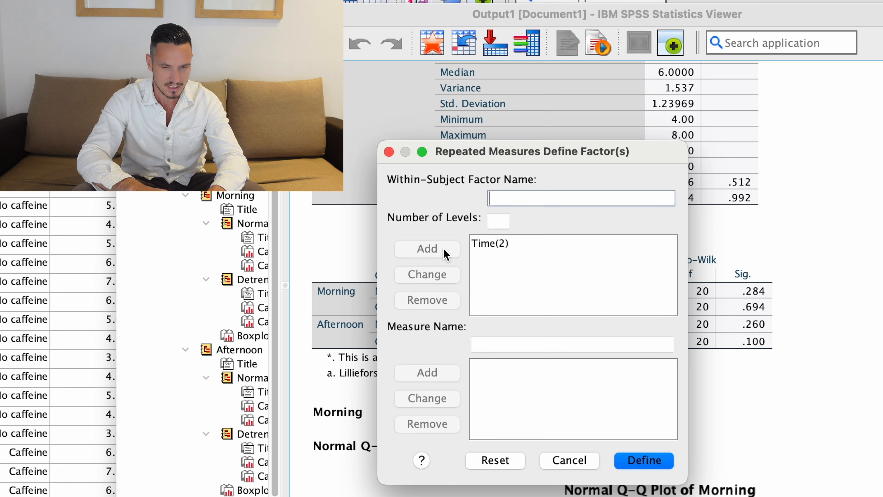
pyautogui.click(638, 461)
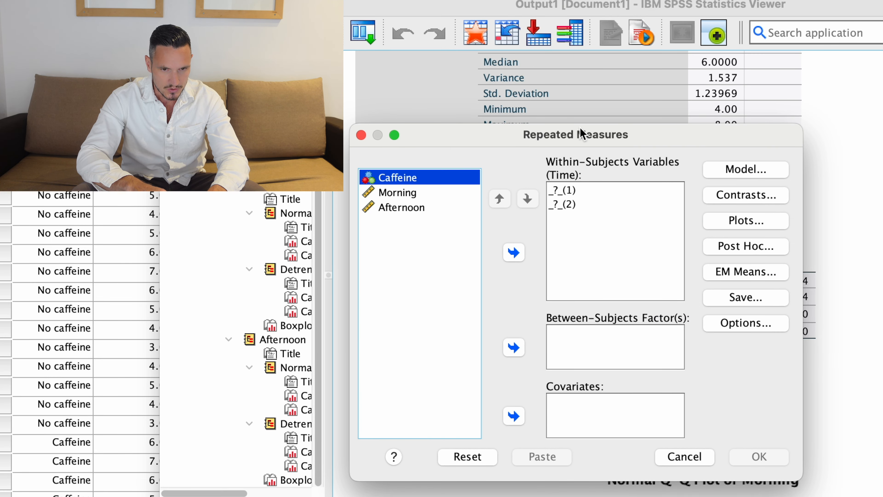
# Assign Caffeine as the between-subjects factor and Morning and Afternoon as the within-subjects variables for Time levels 1 and 2
pyautogui.click(415, 178)
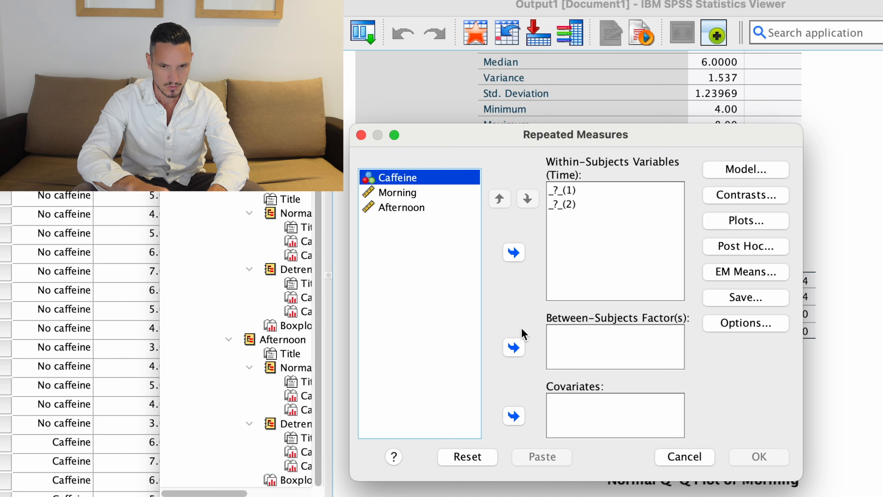
pyautogui.click(520, 348)
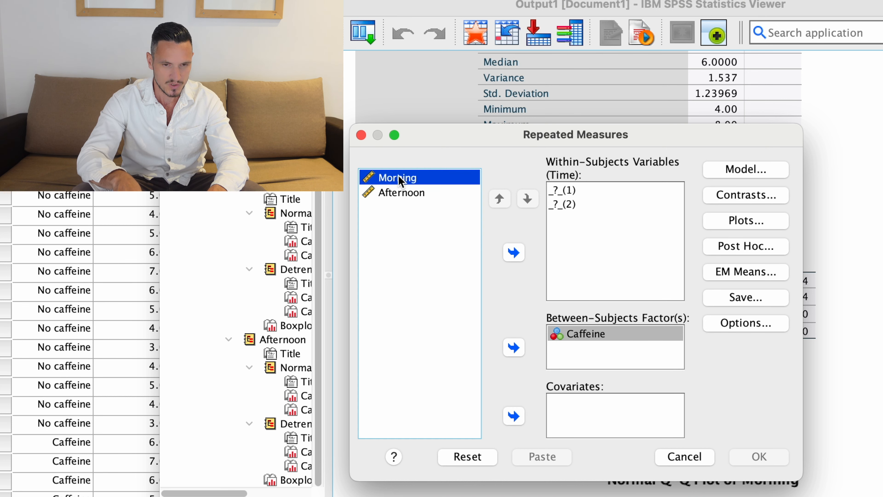
pyautogui.hotkey('shift', 'Down')
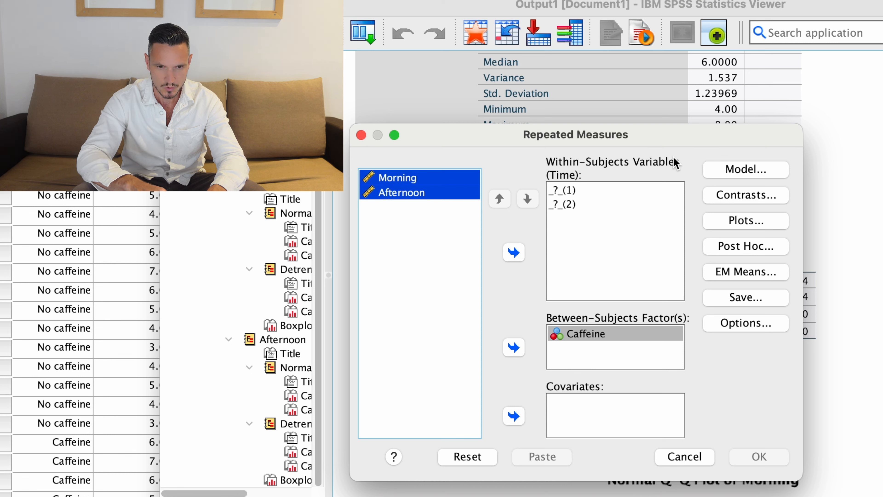
pyautogui.click(514, 251)
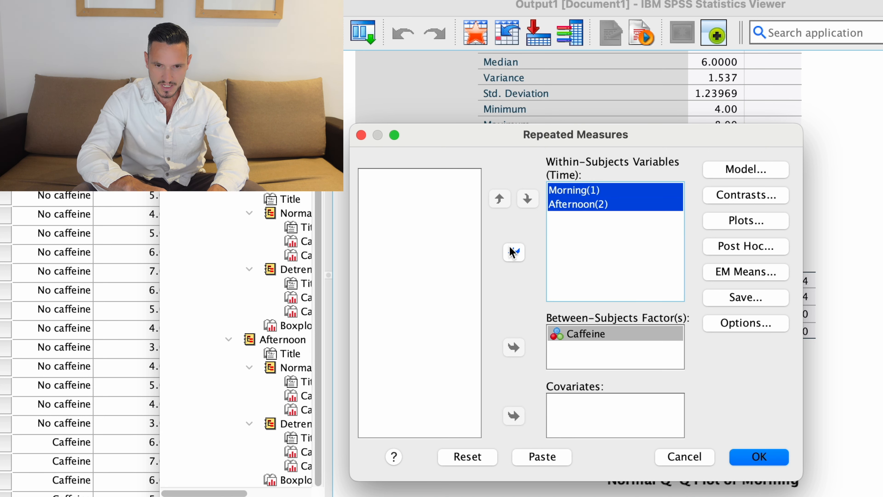
# Enable descriptive statistics, estimates of effect size and homogeneity tests in the Repeated Measures options
pyautogui.click(734, 323)
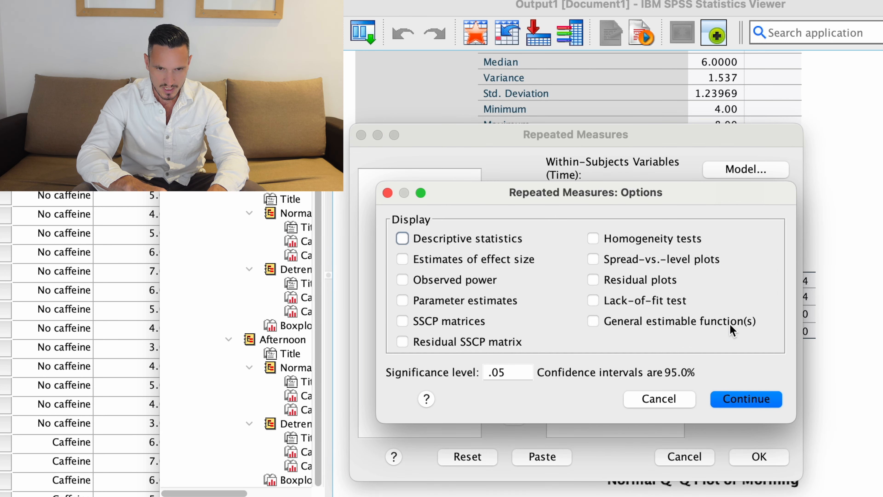
pyautogui.click(474, 239)
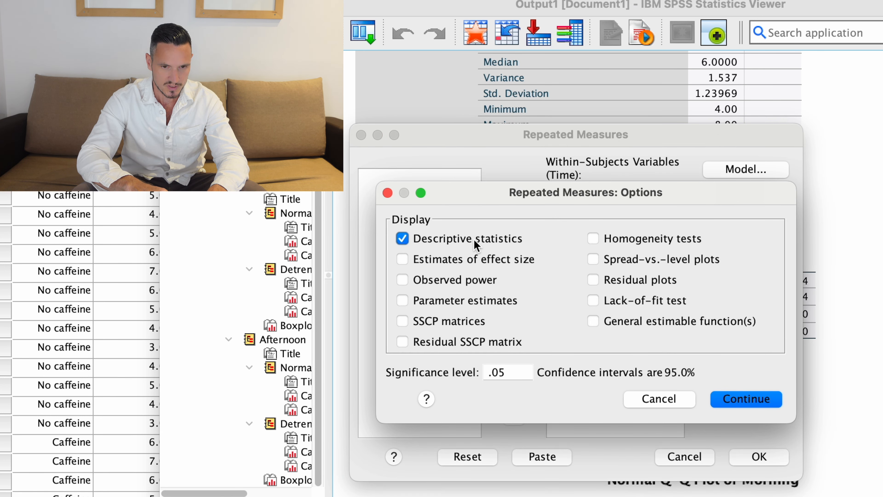
pyautogui.click(443, 258)
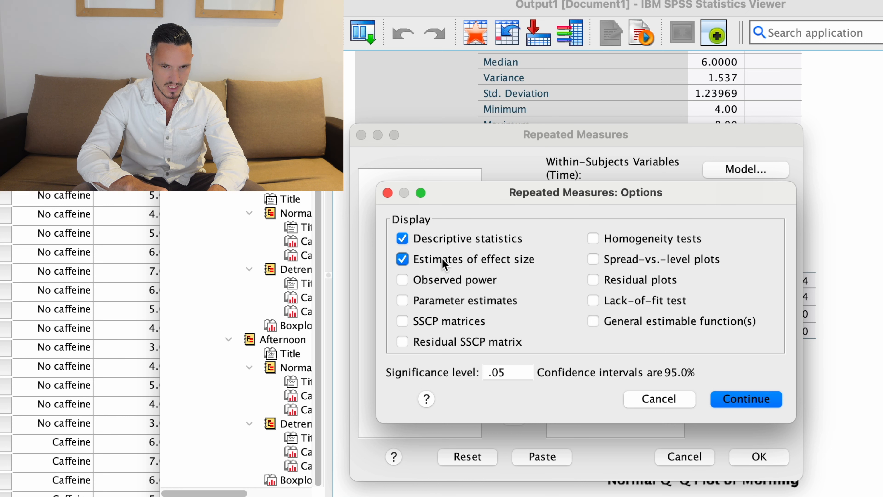
pyautogui.click(612, 239)
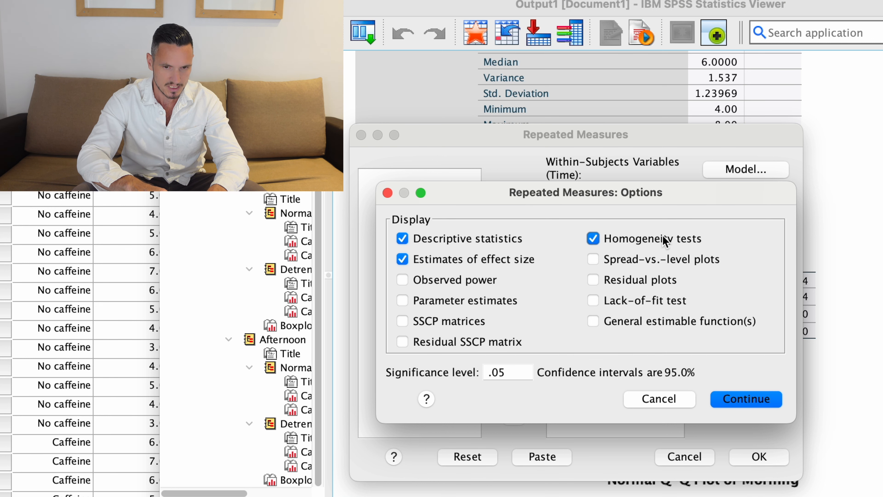
pyautogui.click(756, 401)
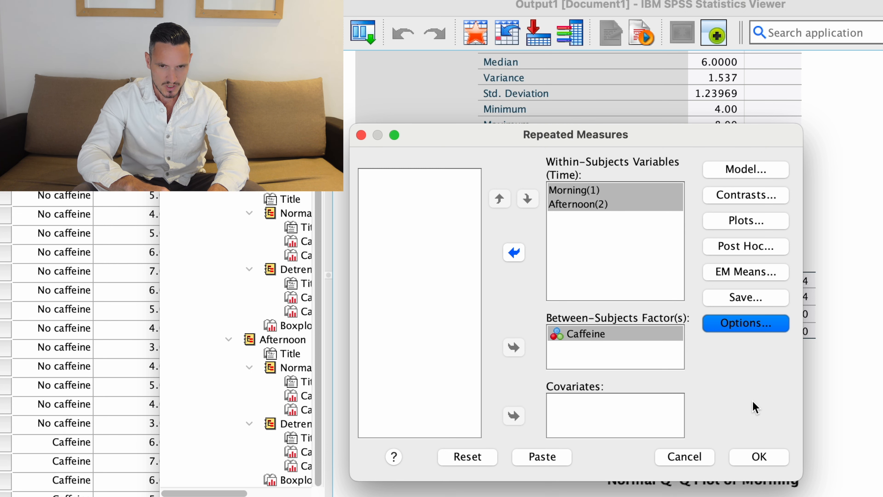
# Add a profile plot with Time on the horizontal axis and Caffeine as separate lines
pyautogui.click(740, 225)
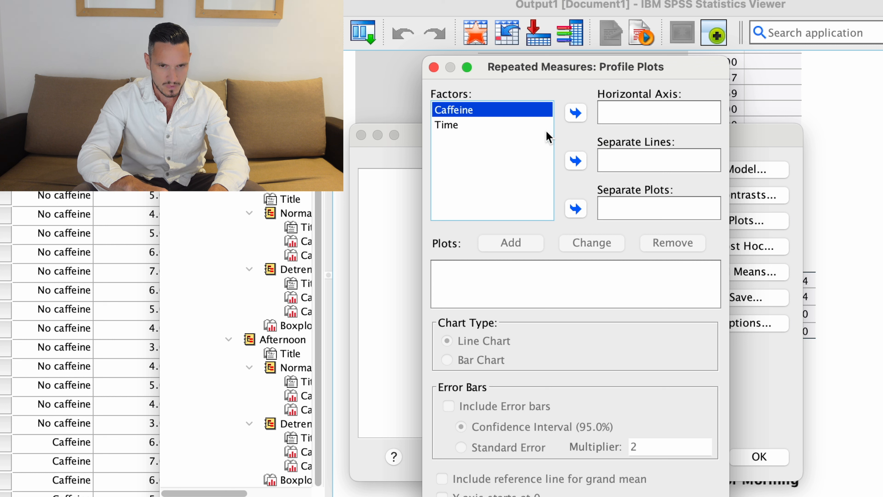
pyautogui.click(465, 123)
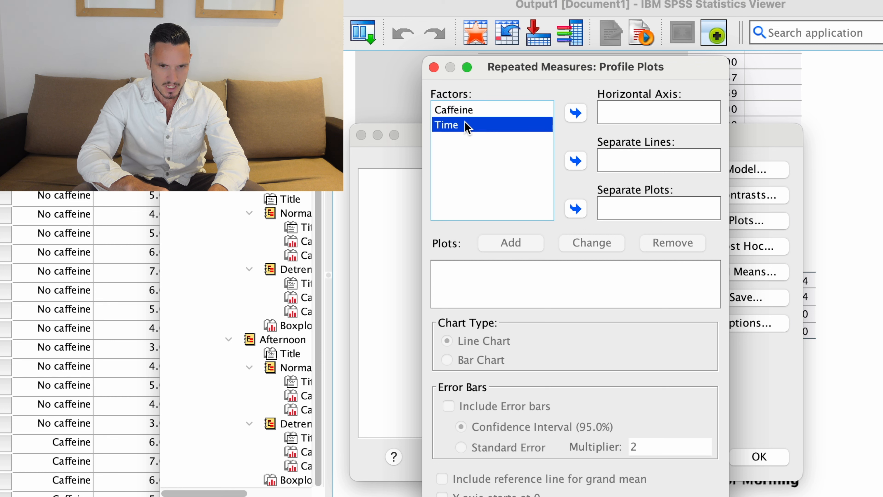
pyautogui.click(572, 109)
pyautogui.click(494, 111)
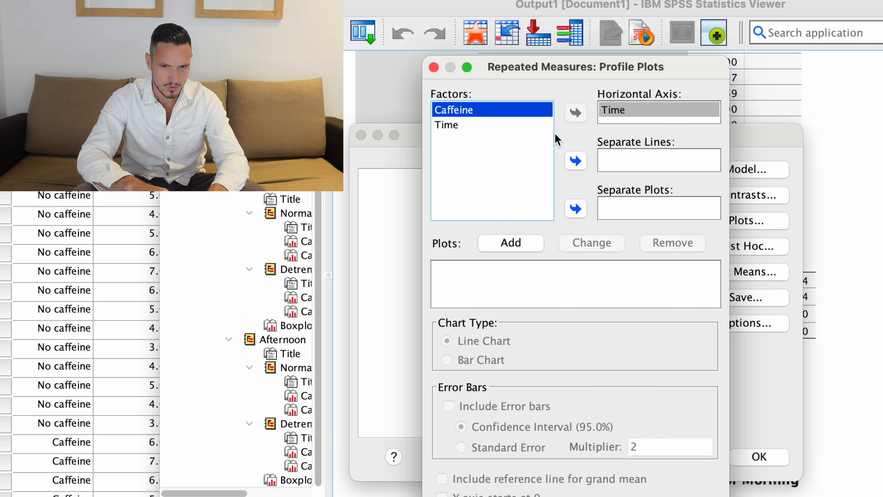
pyautogui.click(575, 161)
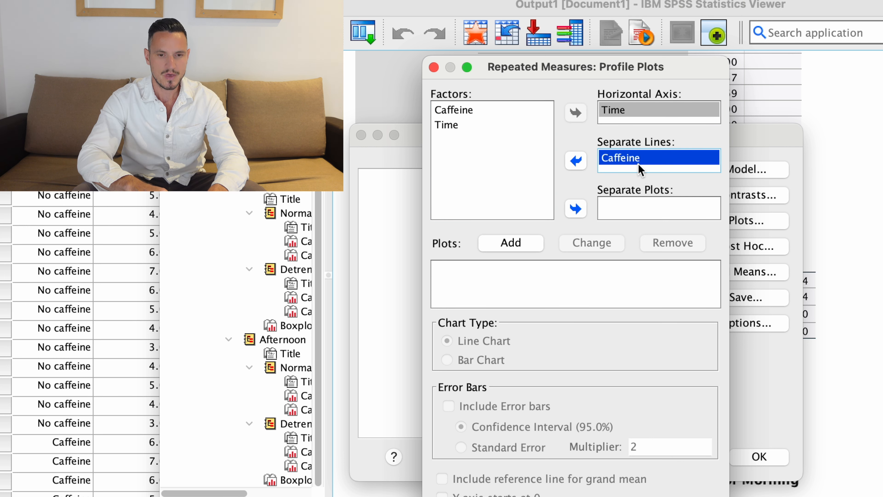
pyautogui.click(528, 236)
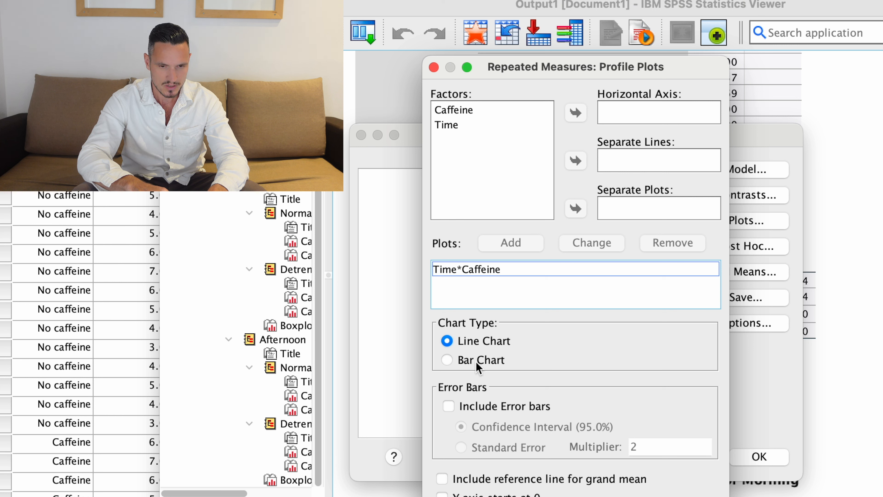
# Set the profile plot to a bar chart with 95% confidence interval error bars and run the Repeated Measures analysis
pyautogui.click(458, 361)
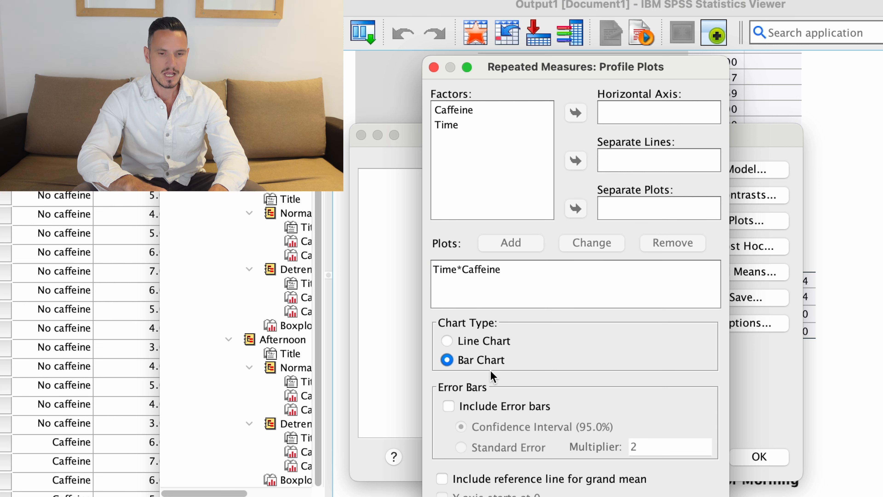
pyautogui.click(453, 412)
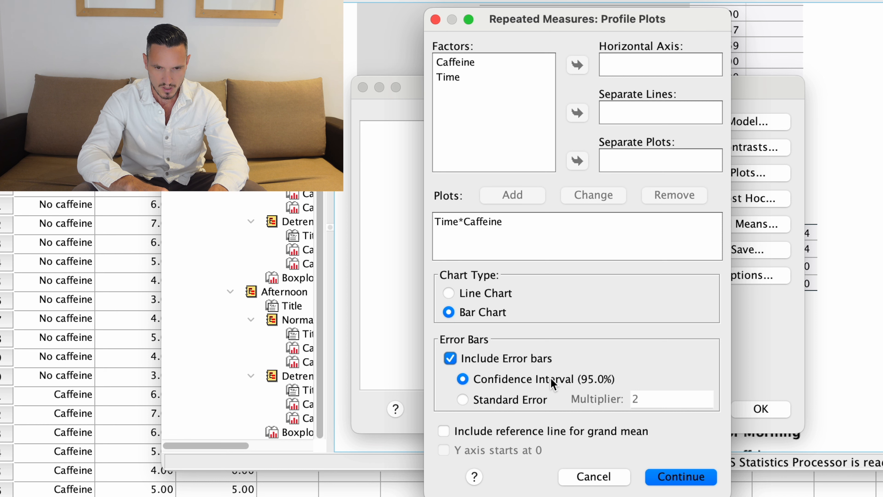
pyautogui.click(681, 475)
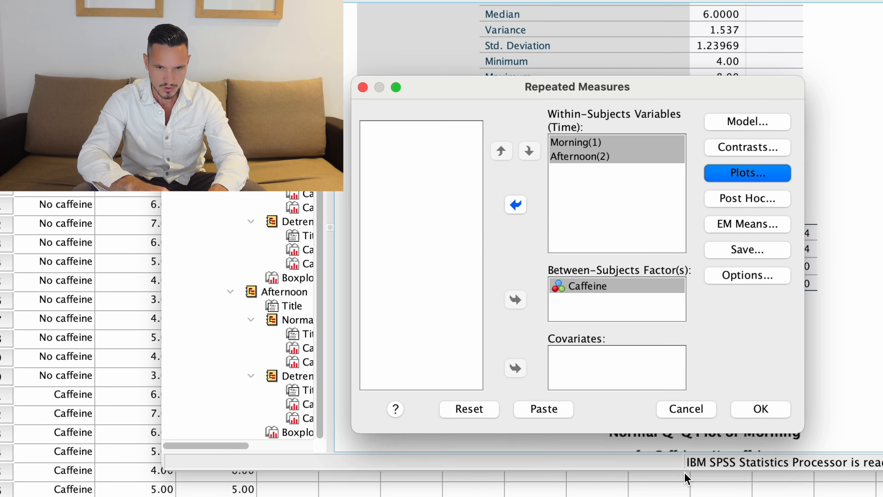
pyautogui.click(748, 405)
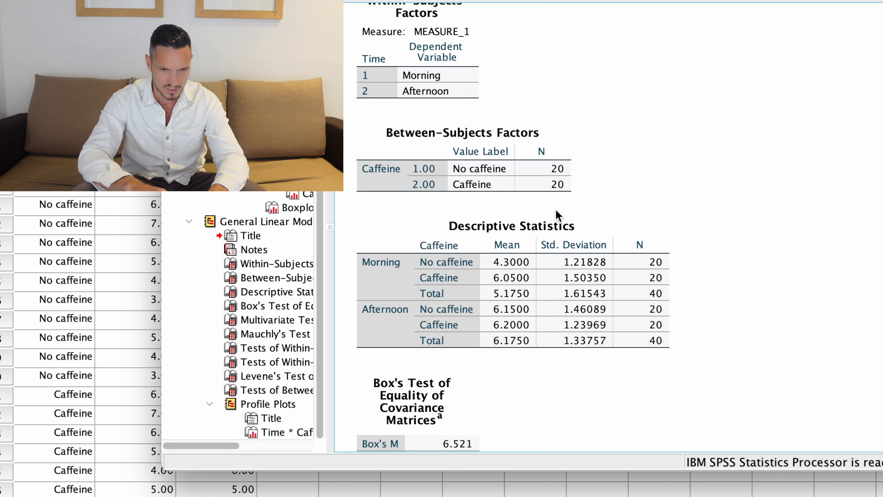
# Review the Descriptive Statistics and Box's Test tables, checking the latter against the homogeneity of intercorrelations assumption in the Word Assumptions document
pyautogui.click(430, 264)
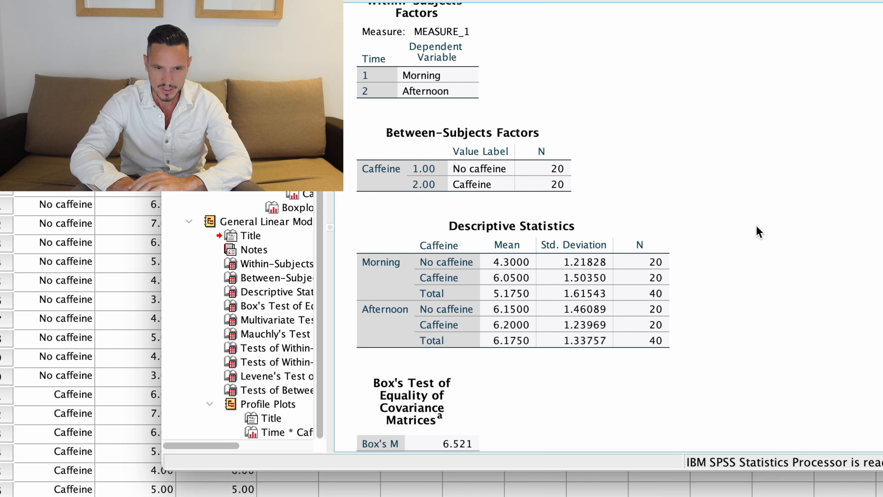
pyautogui.scroll(-5, 756, 225)
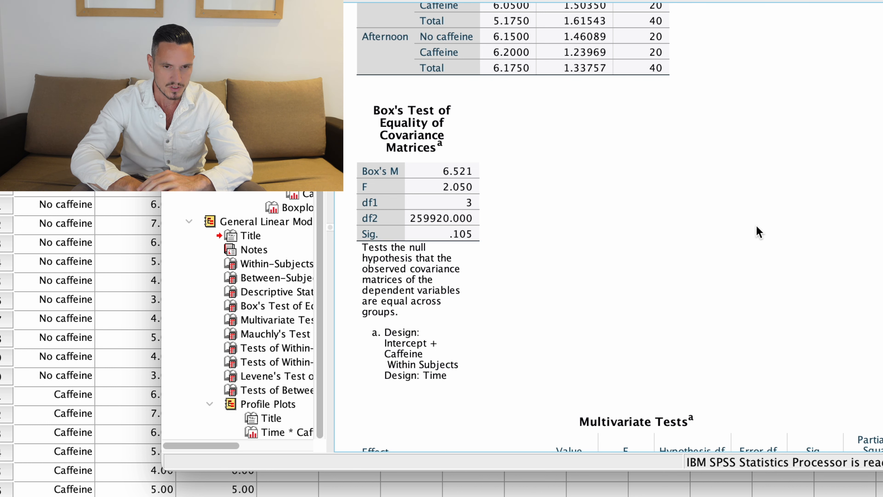
pyautogui.click(412, 129)
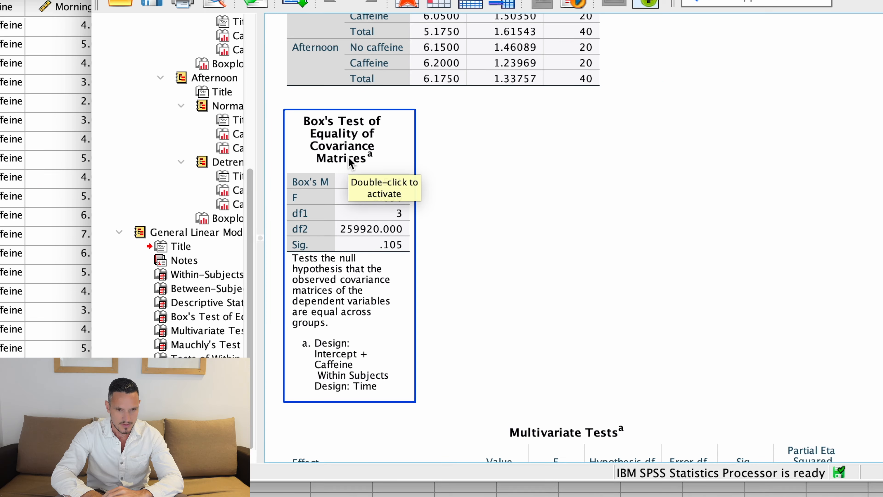
pyautogui.click(487, 222)
pyautogui.hotkey('ctrl', 'Up')
pyautogui.click(671, 473)
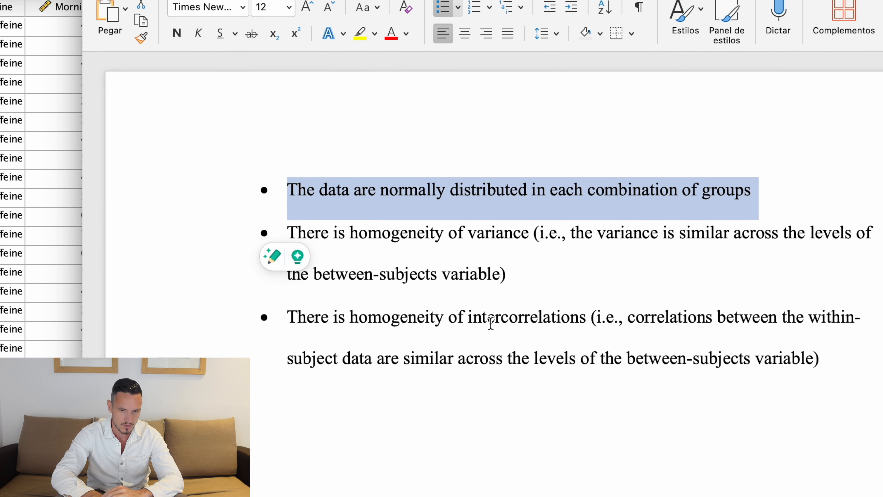
pyautogui.hotkey('ctrl', 'Up')
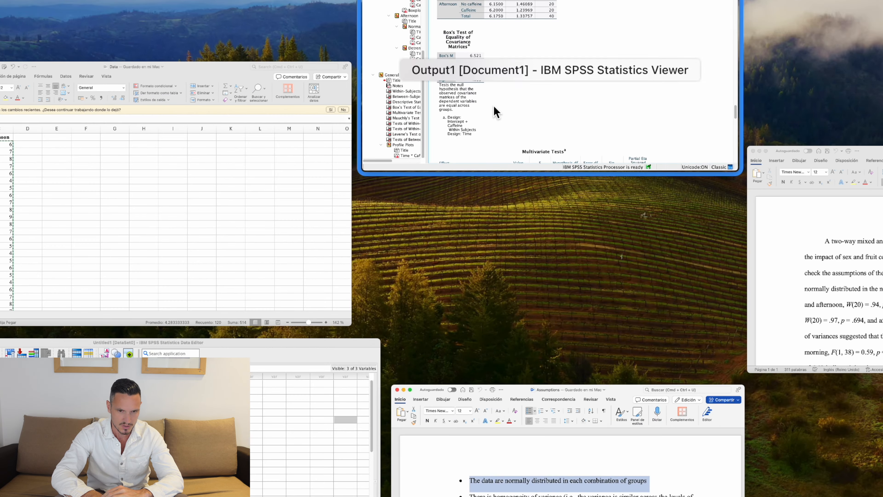
pyautogui.click(495, 108)
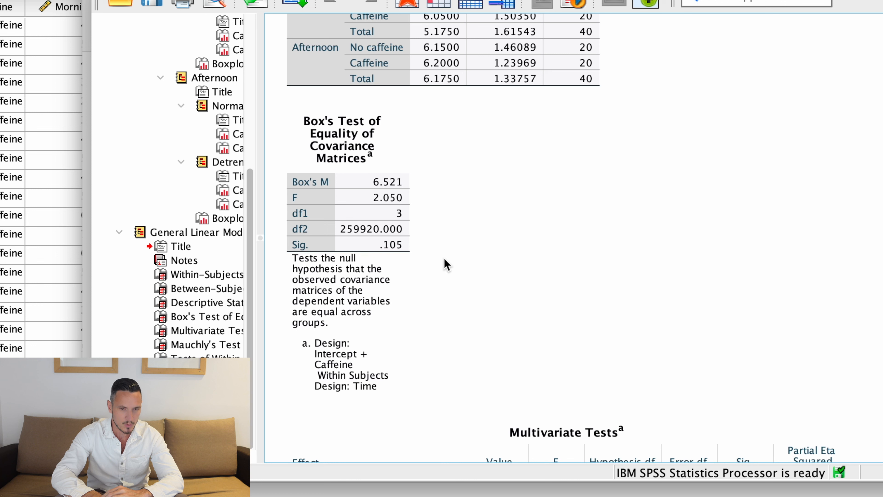
pyautogui.click(386, 251)
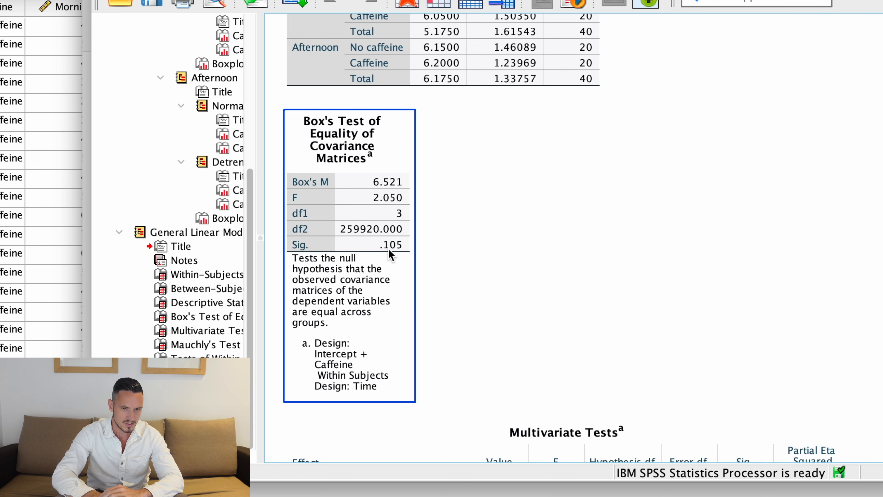
# Examine Levene's Test of Equality of Error Variances against the homogeneity of variance assumption in the Word Assumptions document
pyautogui.scroll(-10, 793, 245)
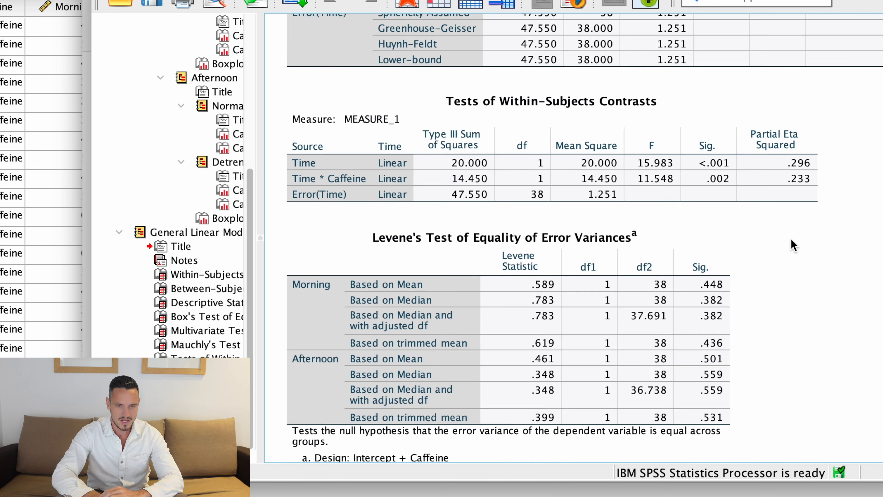
pyautogui.click(521, 233)
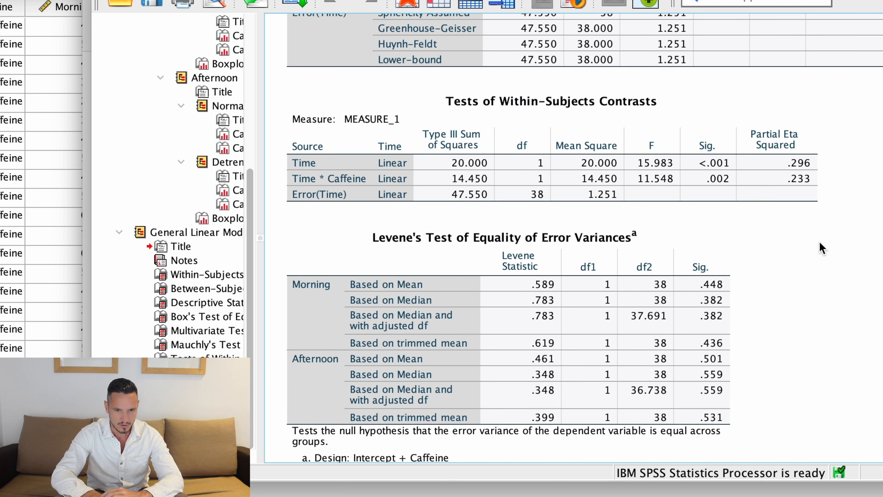
pyautogui.hotkey('ctrl', 'Up')
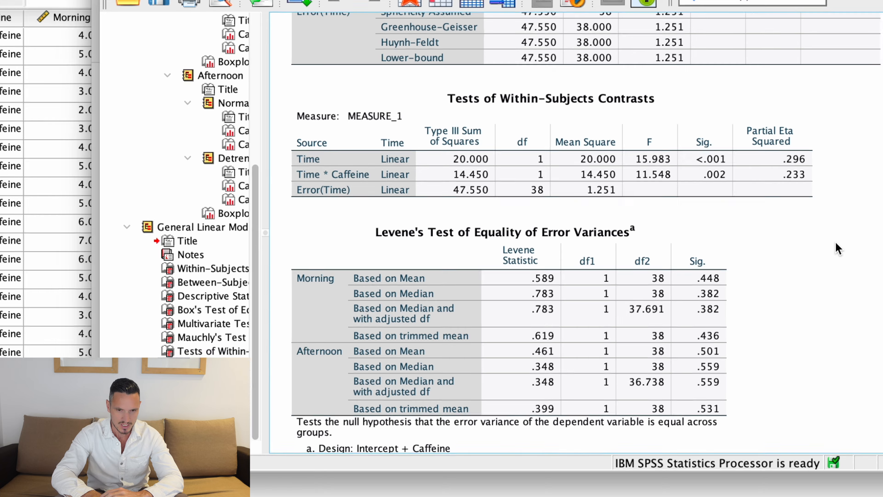
pyautogui.click(676, 418)
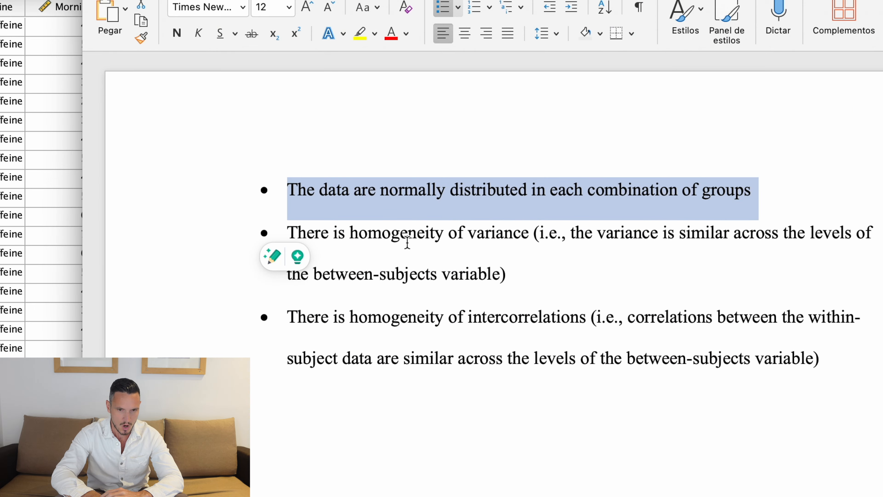
pyautogui.hotkey('ctrl', 'Up')
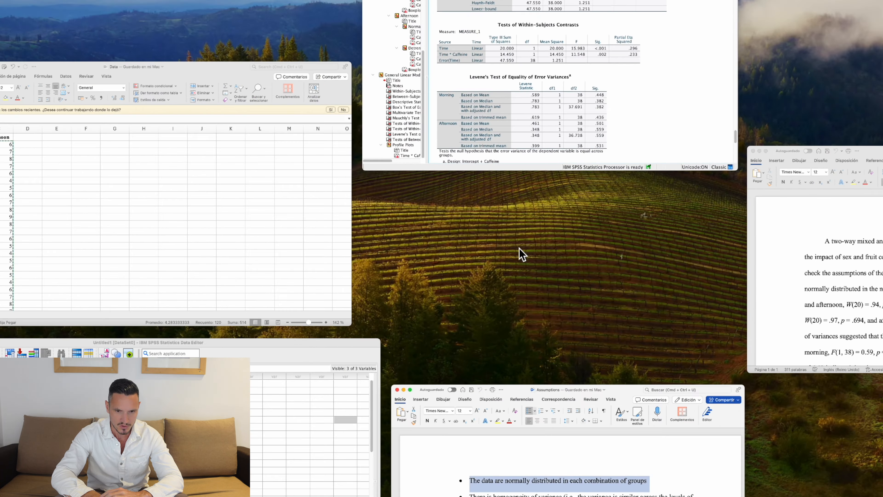
pyautogui.click(499, 171)
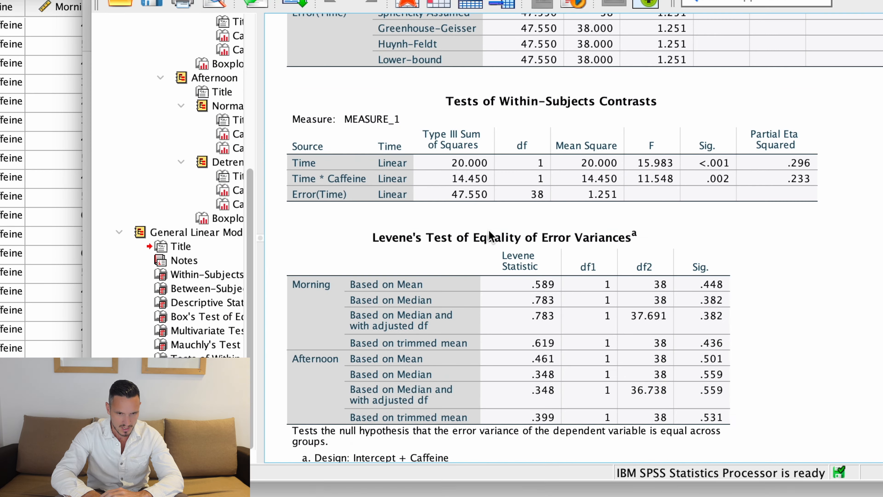
pyautogui.click(504, 80)
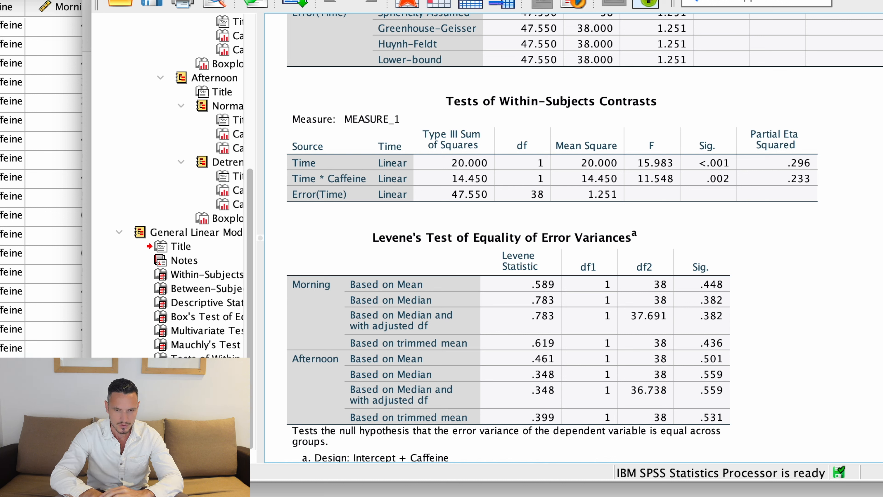
# Examine the main effect of Time in the Tests of Within-Subjects Effects table and review the Within-Subjects Contrasts table
pyautogui.scroll(5, 625, 174)
pyautogui.click(626, 92)
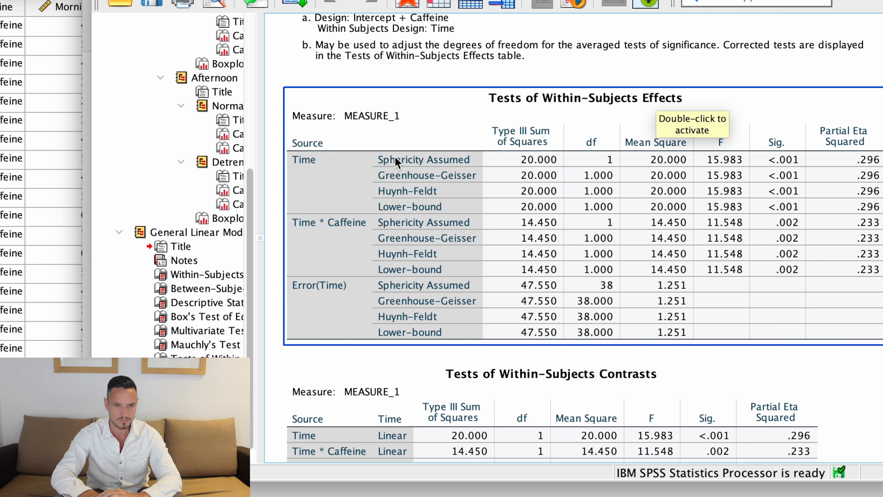
pyautogui.scroll(-5, 797, 169)
pyautogui.click(796, 169)
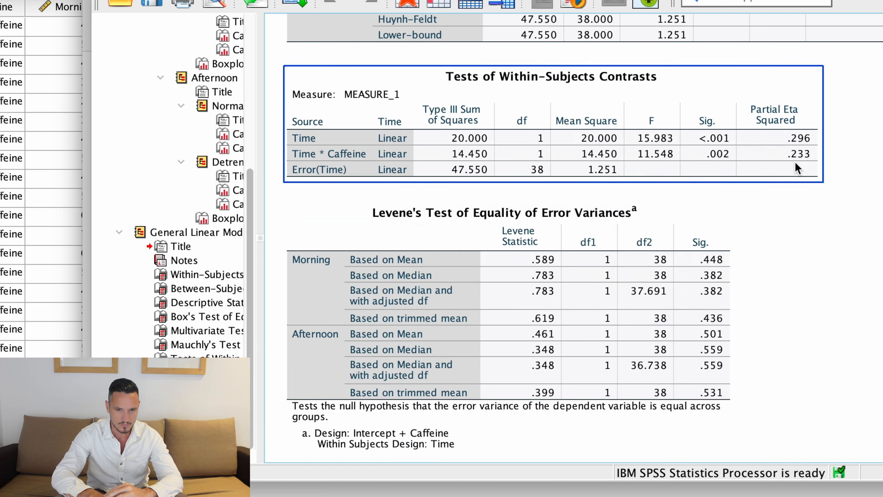
# Examine the Caffeine main effect in Tests of Between-Subjects Effects and the Time * Caffeine interaction in Tests of Within-Subjects Effects
pyautogui.scroll(-5, 797, 167)
pyautogui.click(415, 208)
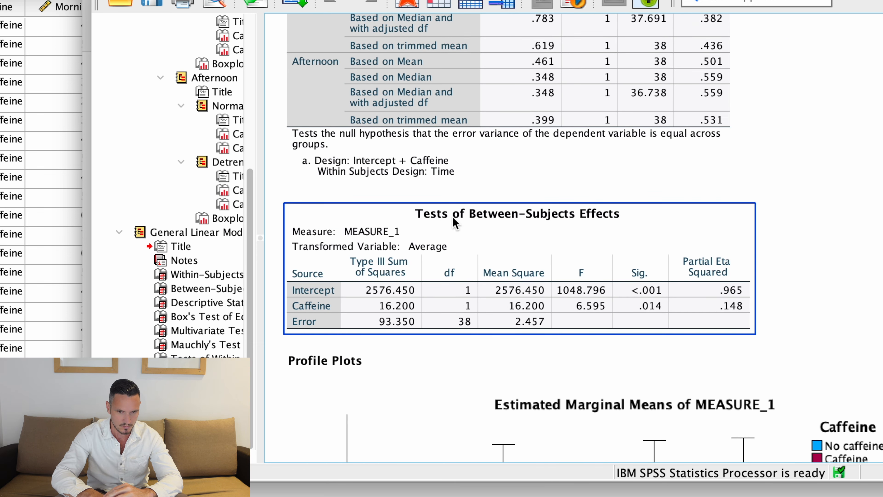
pyautogui.click(737, 188)
pyautogui.scroll(-1, 852, 158)
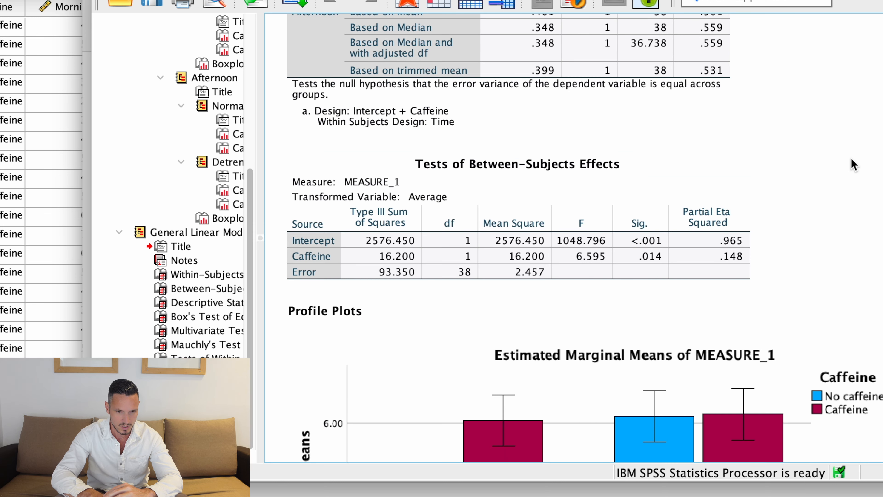
pyautogui.click(297, 262)
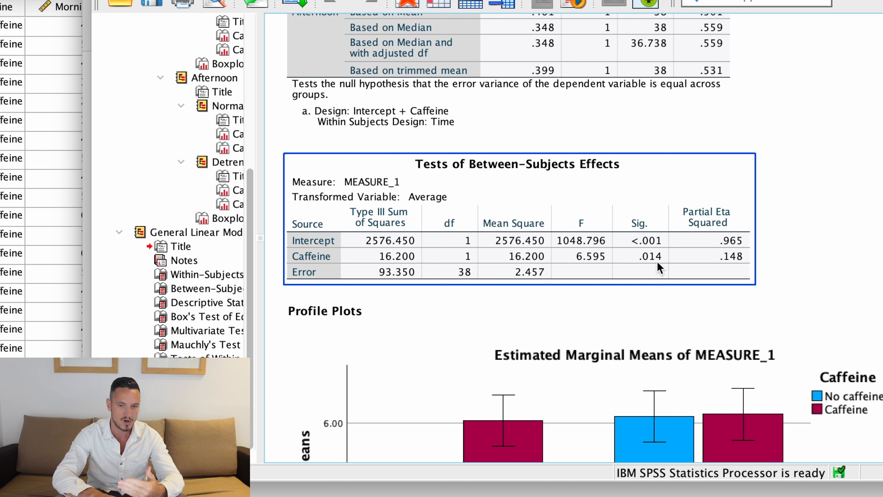
pyautogui.scroll(10, 522, 244)
pyautogui.click(325, 251)
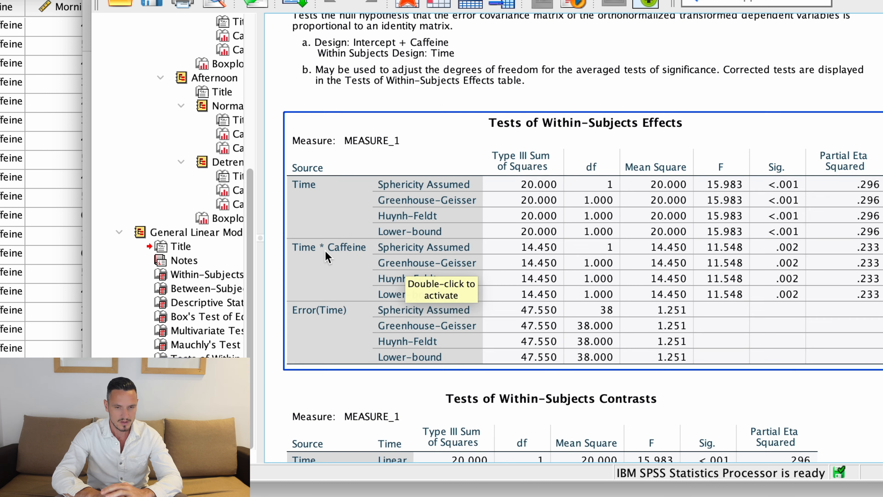
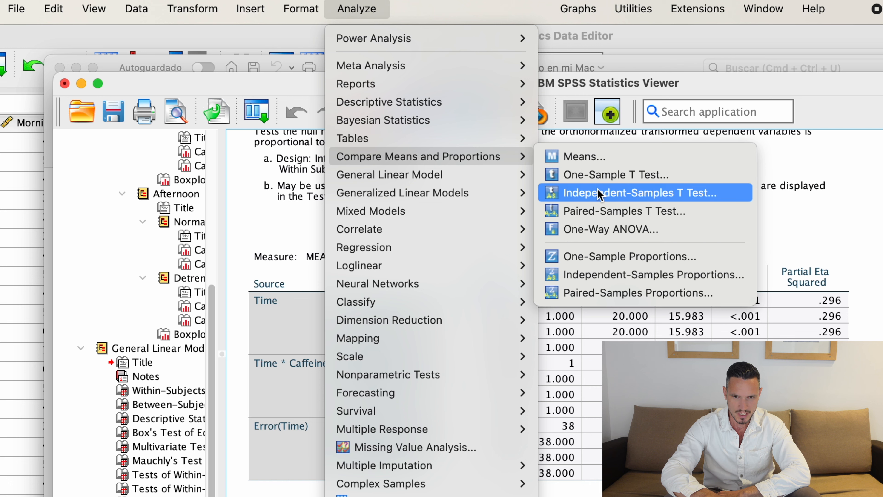
# Set up an independent-samples t test with Caffeine as the grouping variable and Morning and Afternoon as test variables
pyautogui.click(599, 192)
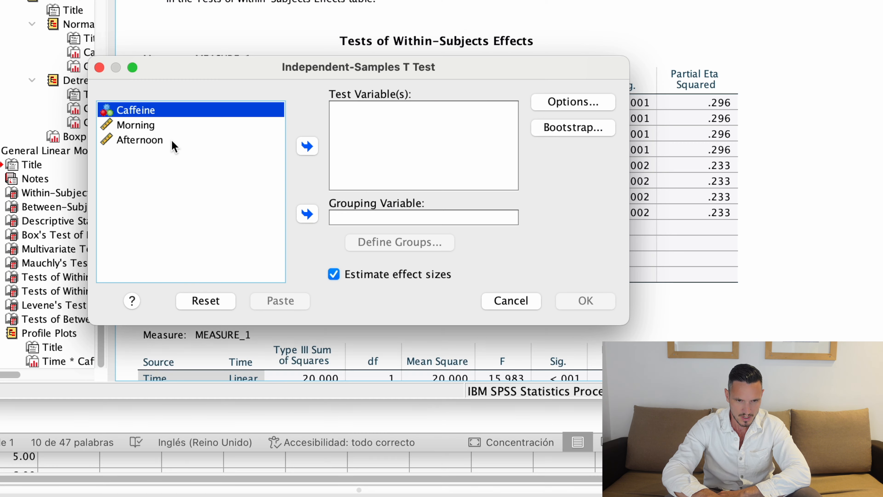
pyautogui.click(141, 112)
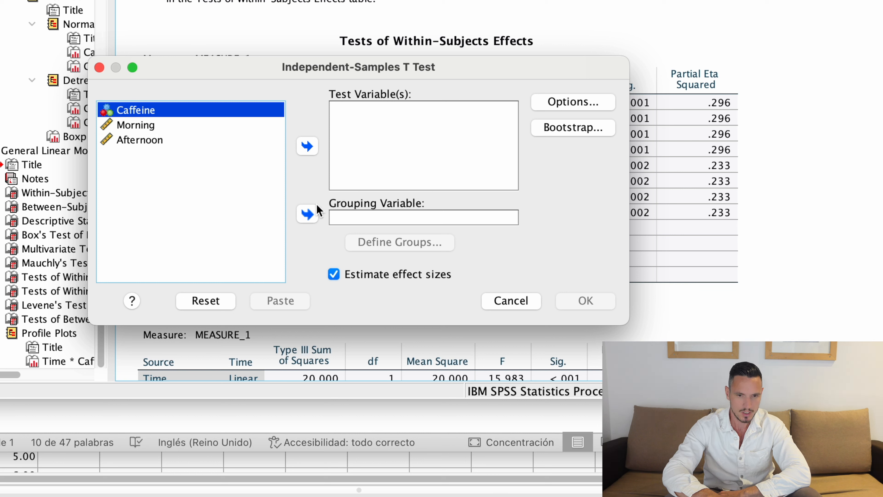
pyautogui.click(307, 214)
pyautogui.moveTo(158, 125); pyautogui.dragTo(144, 114)
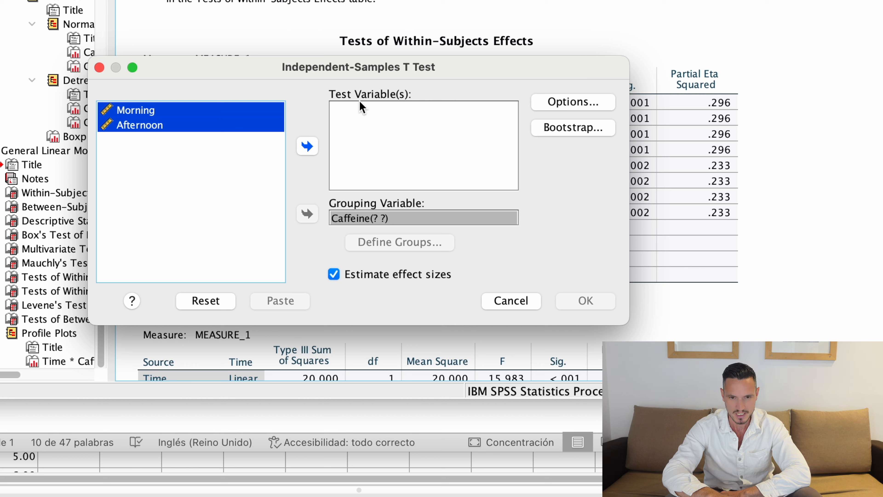
pyautogui.moveTo(347, 128); pyautogui.dragTo(348, 131)
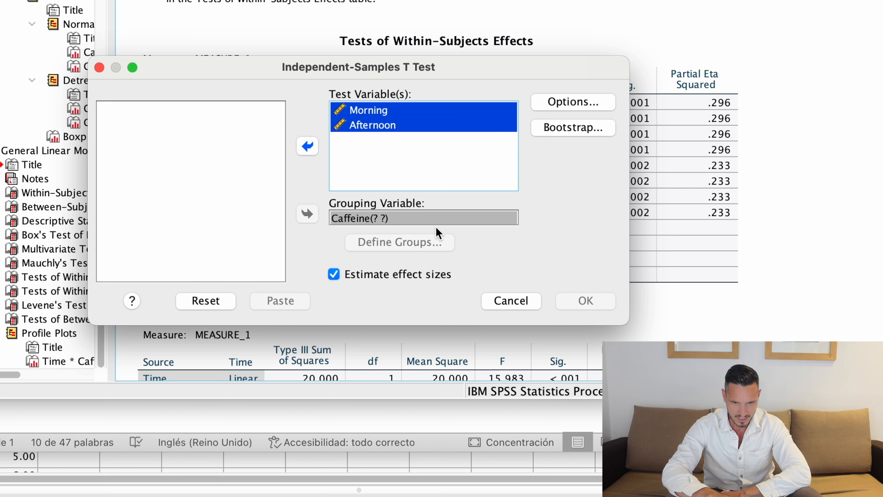
# Define the Caffeine groups as values 1 and 2 and run the independent-samples t test
pyautogui.click(392, 226)
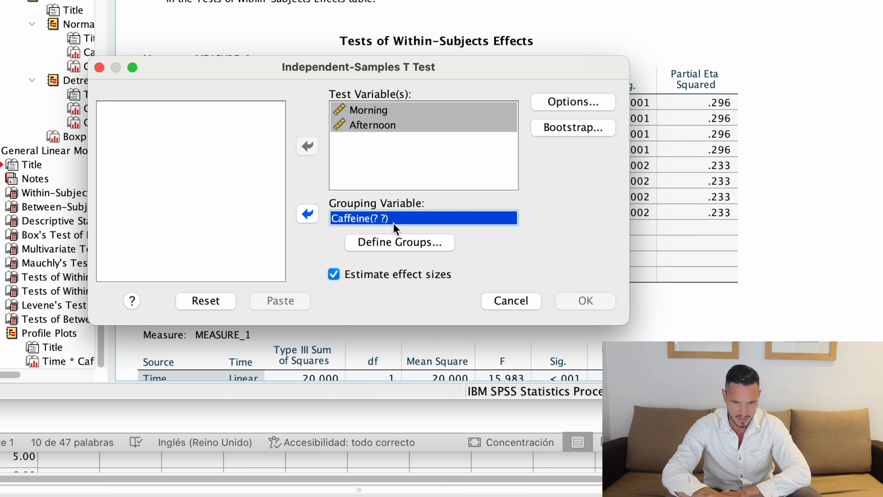
pyautogui.click(400, 244)
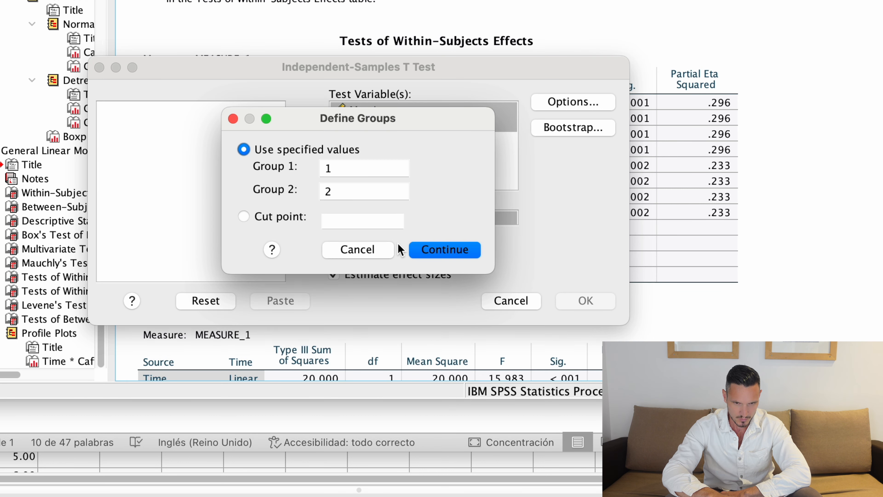
pyautogui.click(338, 167)
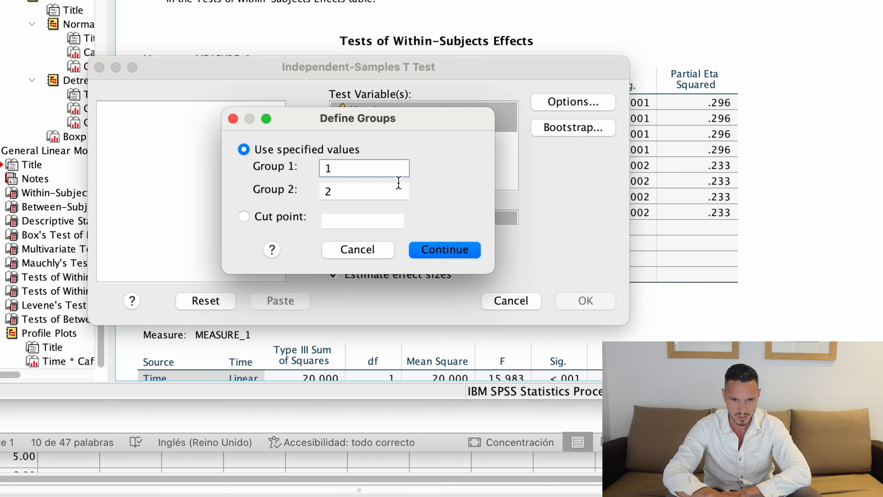
pyautogui.click(436, 248)
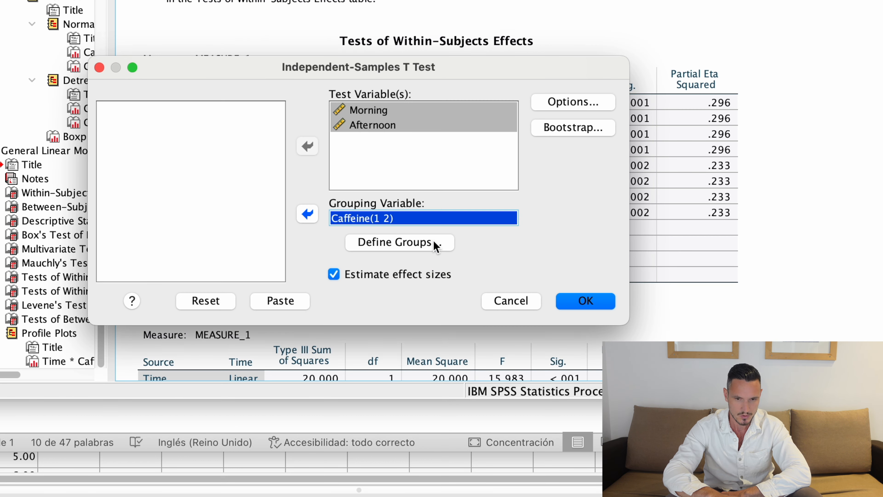
pyautogui.click(601, 302)
# Examine the Independent Samples Test results for Morning and Afternoon alongside the means in the Group Statistics table
pyautogui.scroll(1, 606, 79)
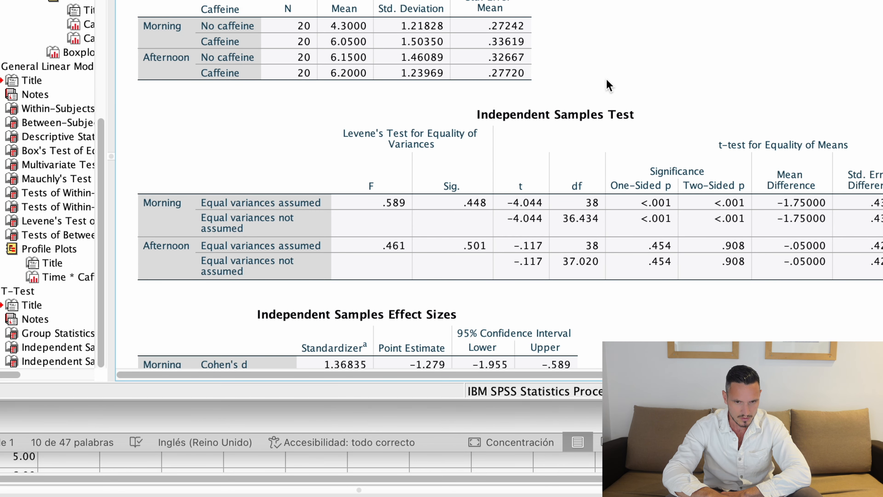
pyautogui.scroll(-1, 607, 80)
pyautogui.click(607, 80)
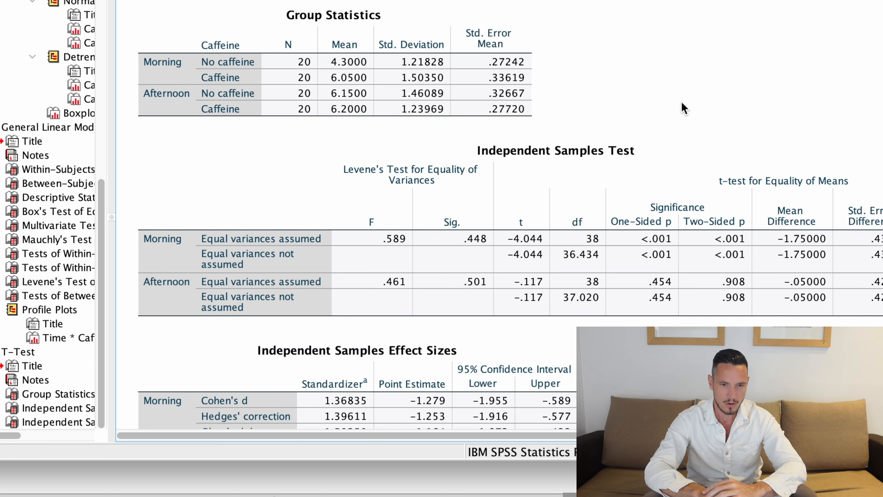
pyautogui.click(200, 252)
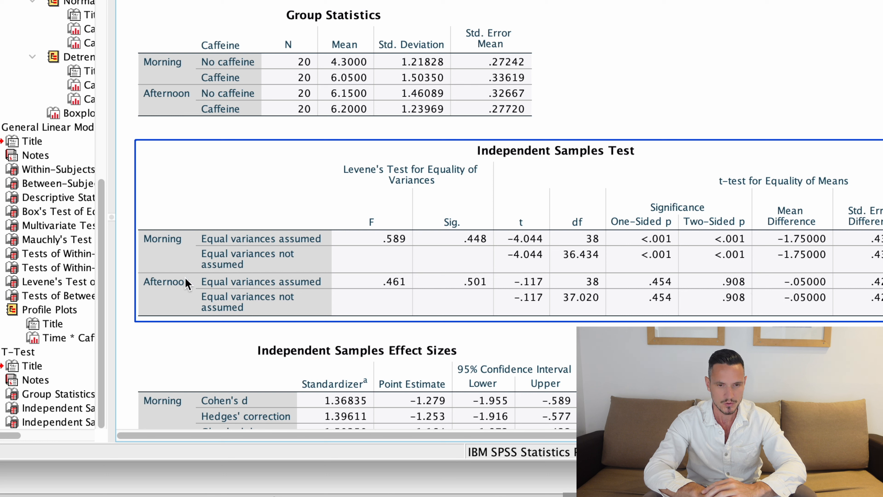
pyautogui.click(305, 132)
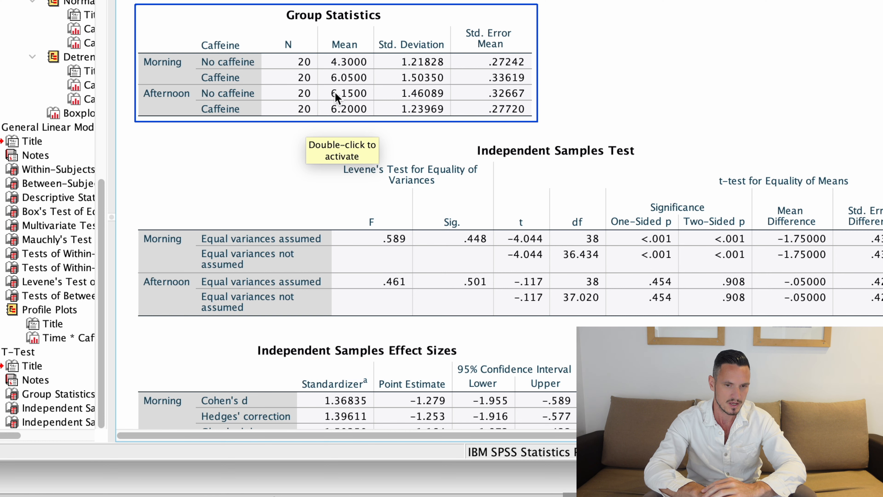
pyautogui.click(596, 86)
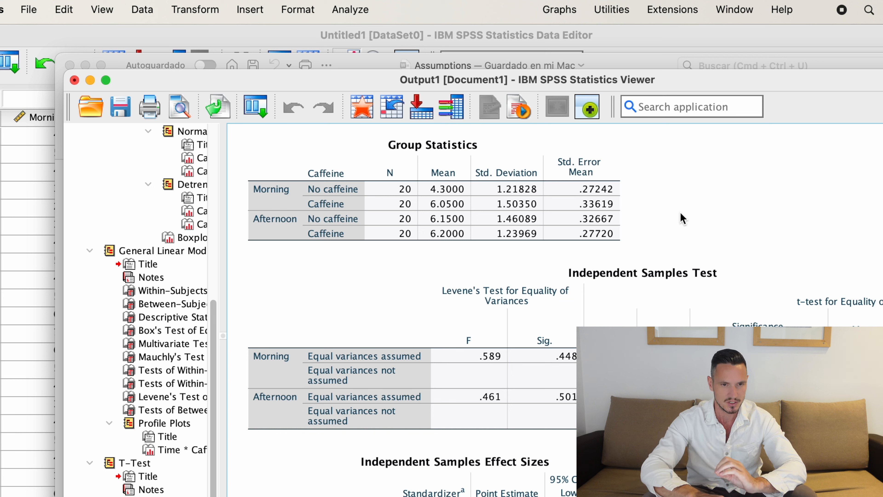
# Split the file by Caffeine, with output organized by groups and the file sorted by the grouping variable
pyautogui.click(143, 12)
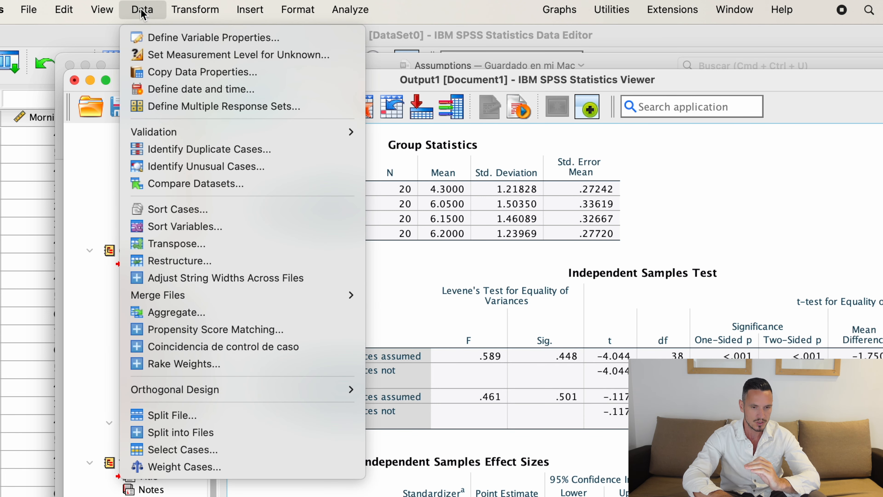
pyautogui.click(190, 421)
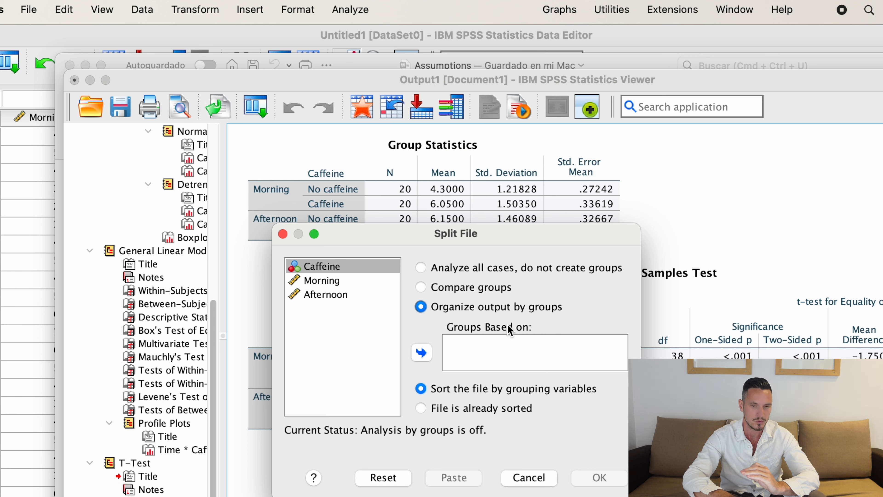
pyautogui.click(422, 352)
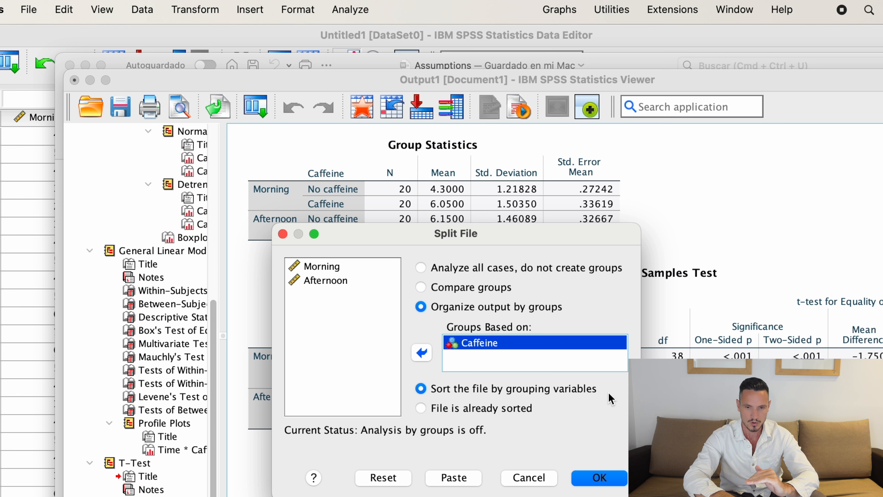
pyautogui.click(598, 479)
# Run a paired-samples t test with Morning and Afternoon as the pair, estimating effect sizes with the standard deviation of the difference
pyautogui.click(250, 10)
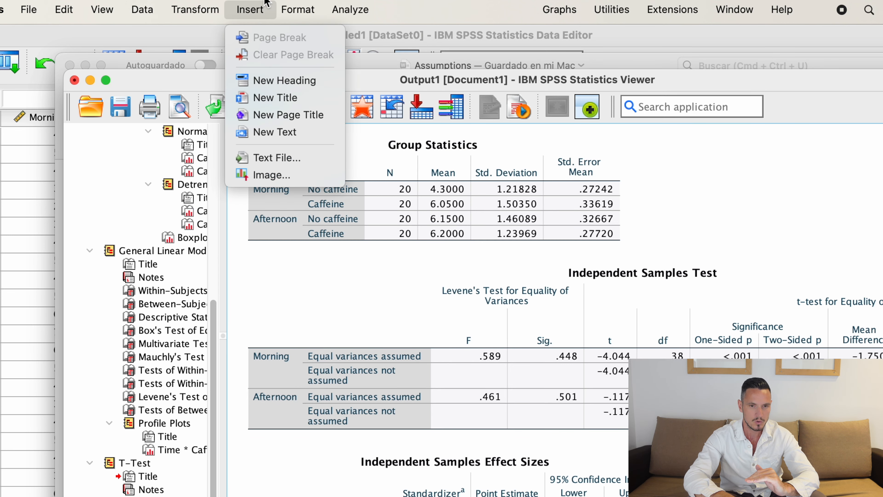
pyautogui.moveTo(351, 3)
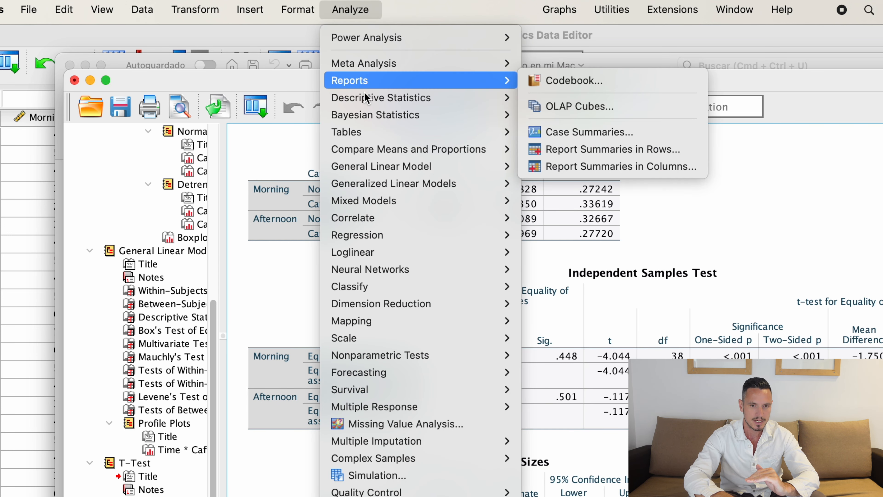
pyautogui.moveTo(379, 153)
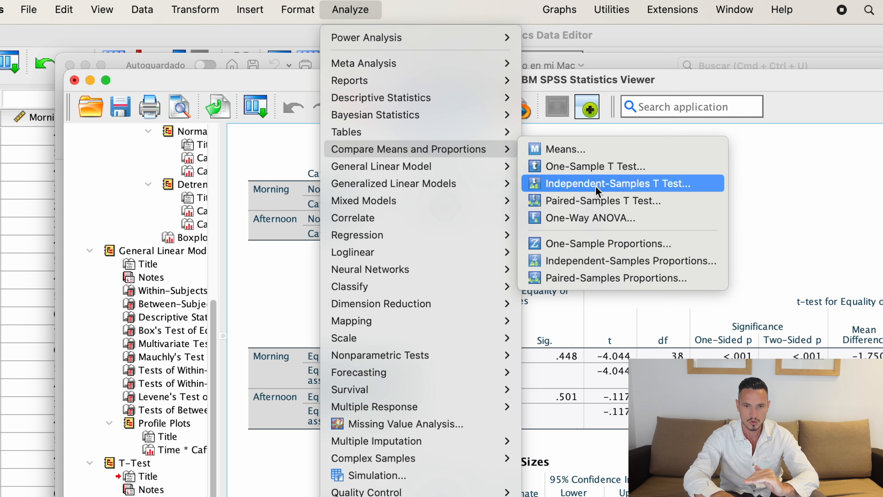
pyautogui.click(599, 200)
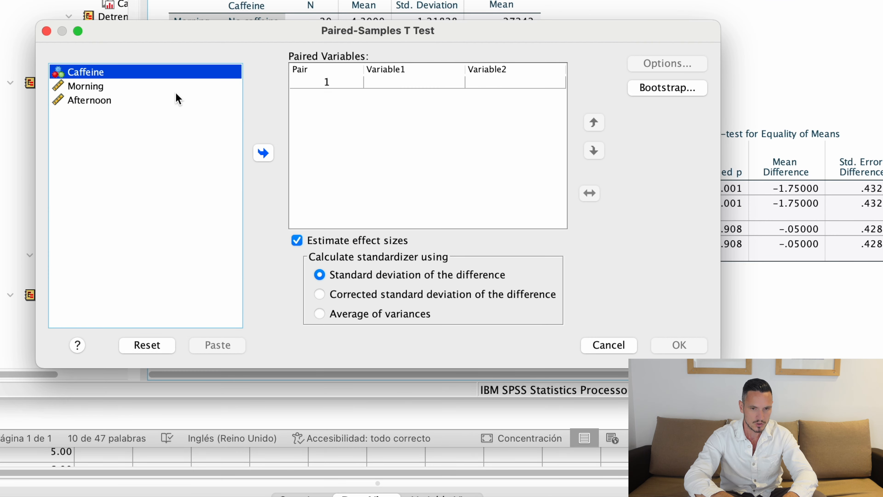
pyautogui.click(252, 268)
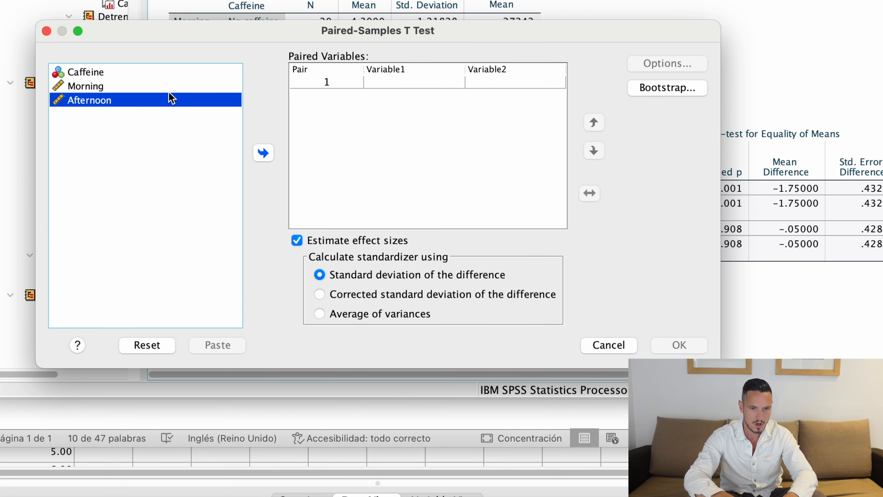
pyautogui.click(158, 89)
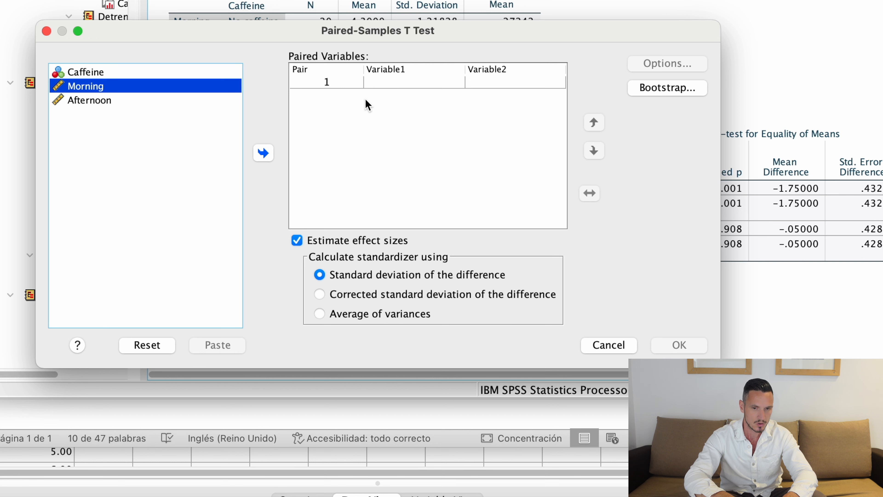
pyautogui.click(264, 154)
pyautogui.click(136, 99)
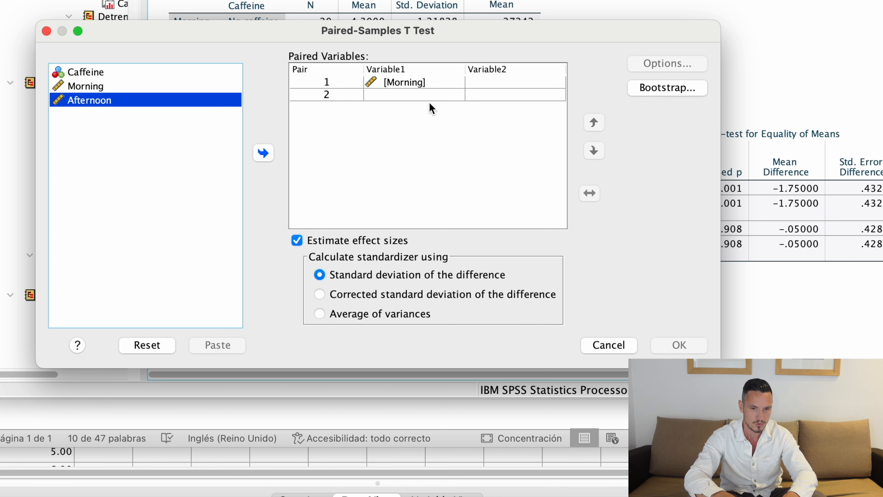
pyautogui.click(263, 153)
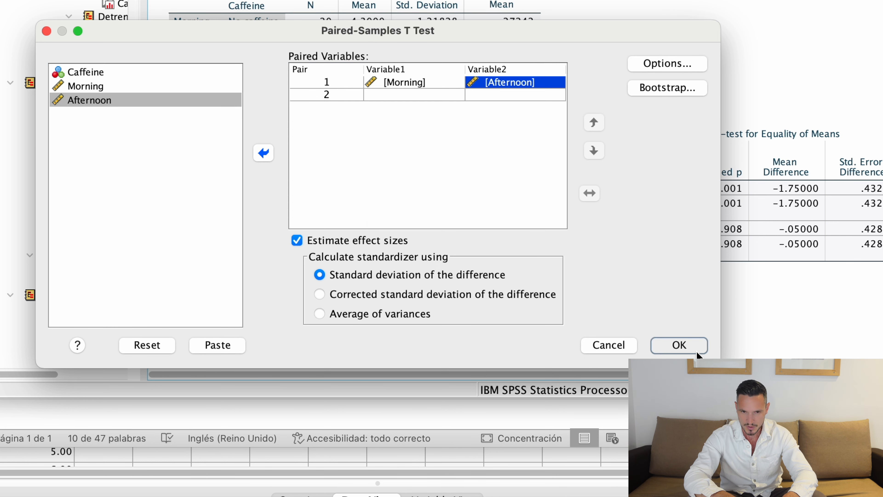
pyautogui.click(696, 348)
# Look through the paired-samples t test output for both the No caffeine and Caffeine groups
pyautogui.scroll(-7, 700, 184)
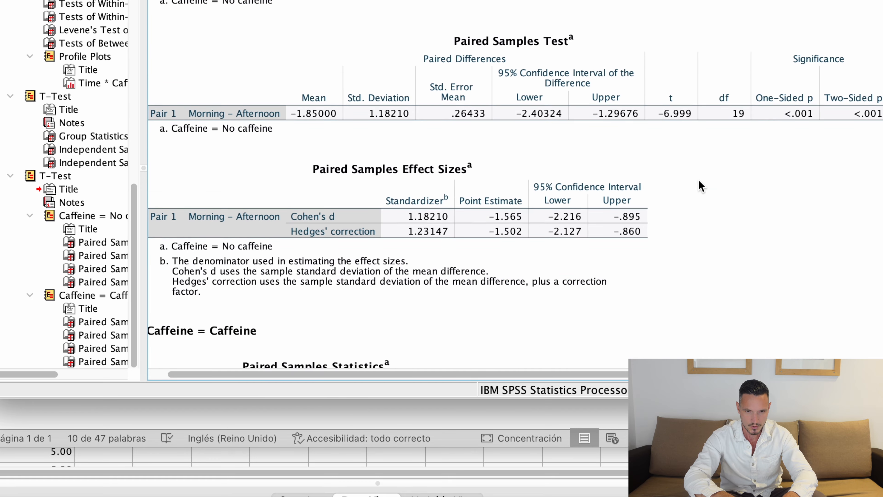
pyautogui.scroll(-2, 700, 186)
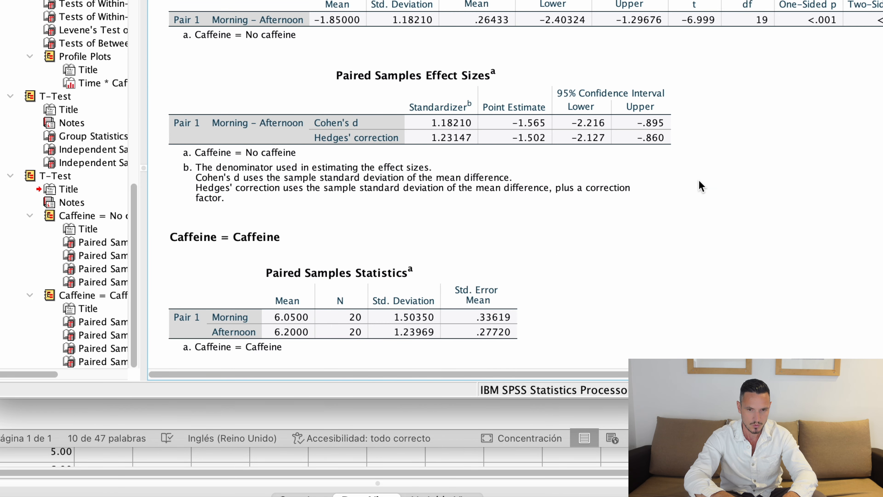
pyautogui.scroll(-1, 699, 180)
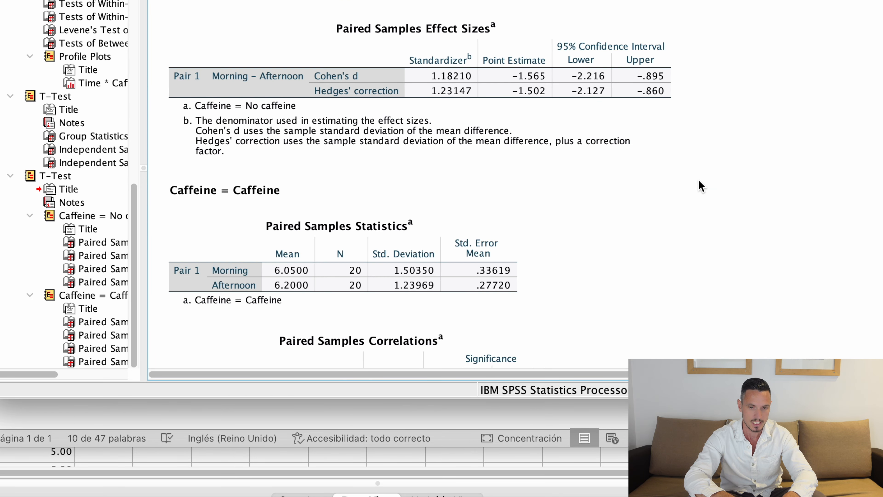
pyautogui.scroll(-2, 699, 180)
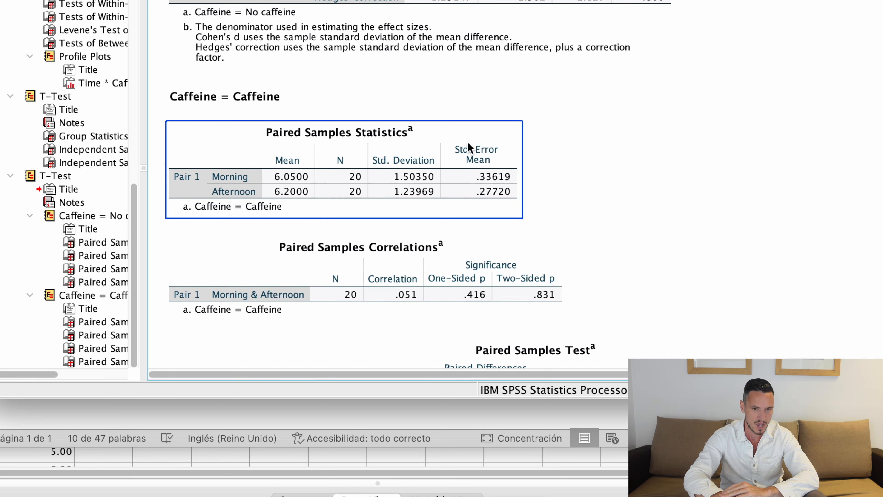
pyautogui.scroll(7, 203, 95)
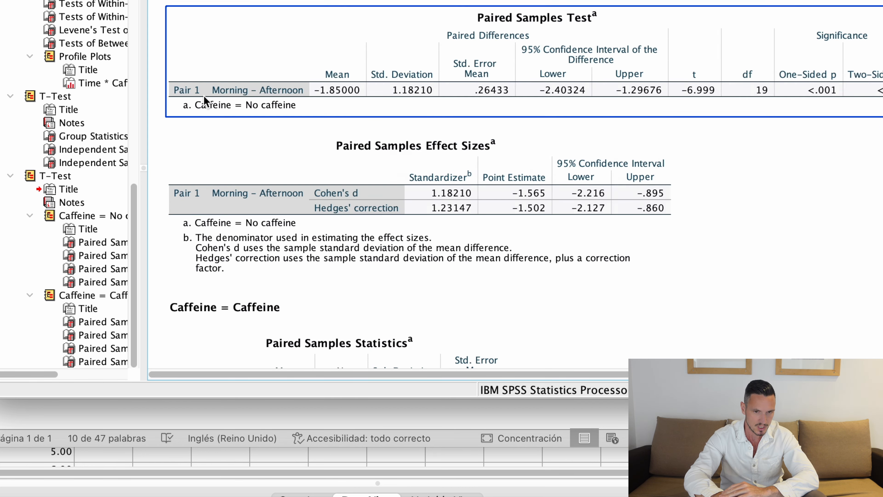
pyautogui.scroll(3, 204, 98)
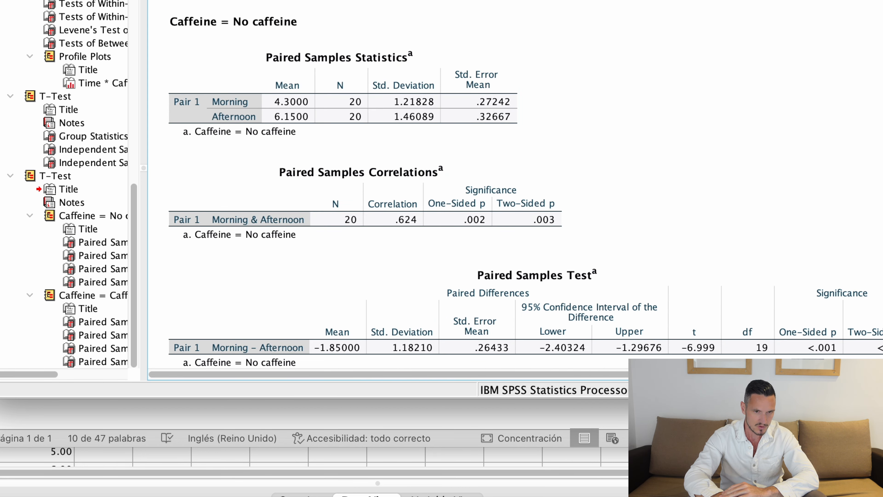
pyautogui.click(58, 0)
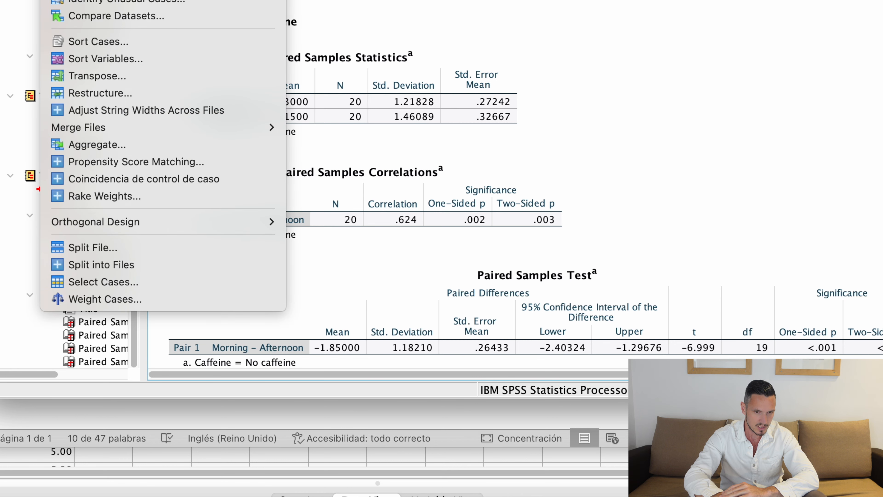
pyautogui.click(113, 250)
pyautogui.click(649, 174)
# Compare the Caffeine = No caffeine and Caffeine = Caffeine sections of the paired-samples output
pyautogui.click(354, 64)
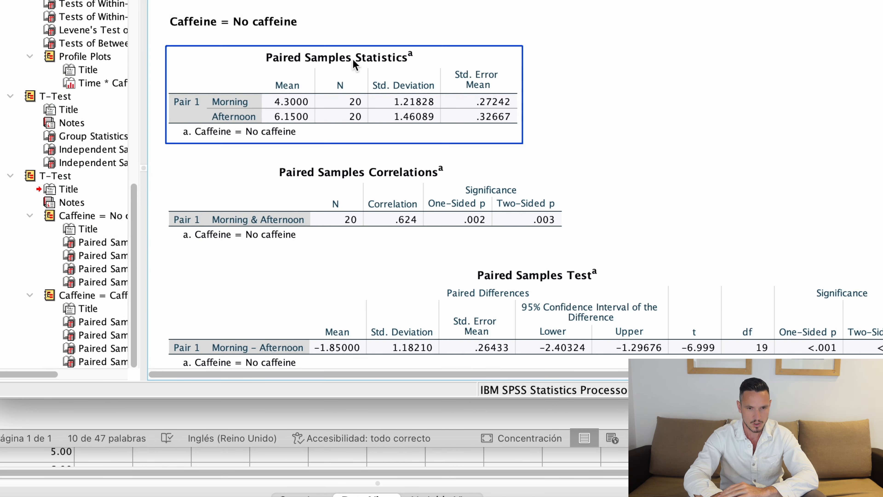
pyautogui.click(200, 25)
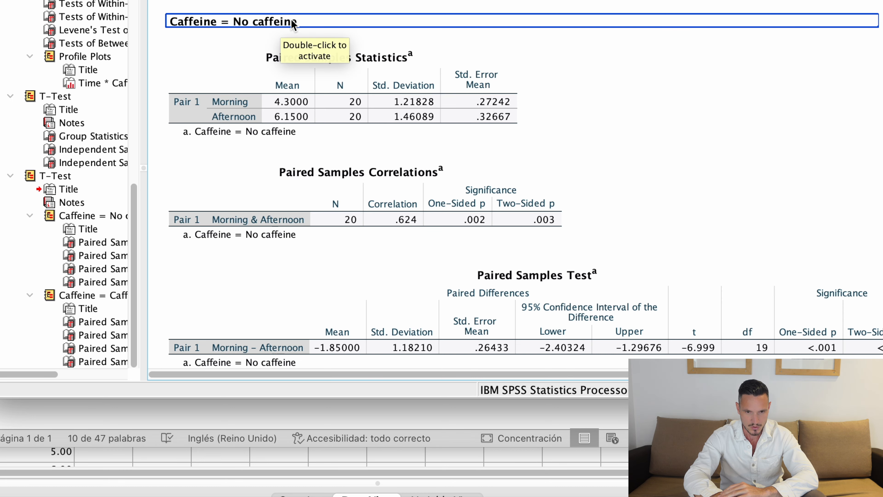
pyautogui.scroll(-1, 497, 58)
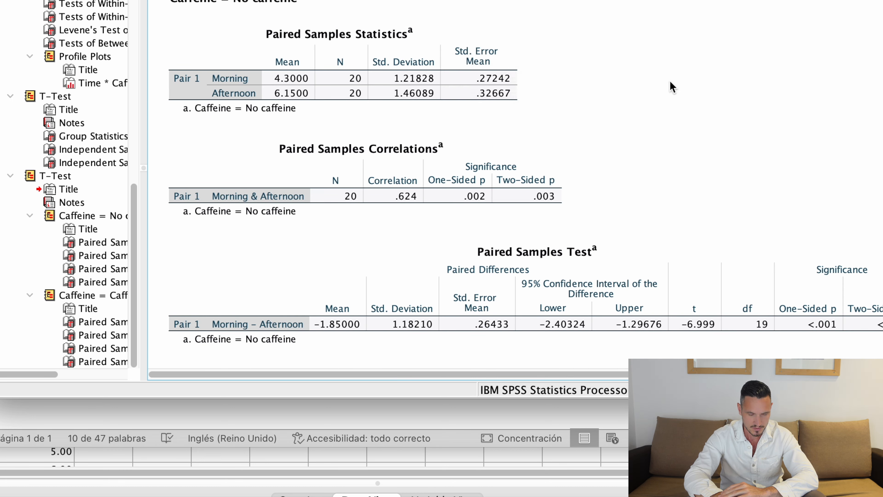
pyautogui.scroll(-15, 674, 87)
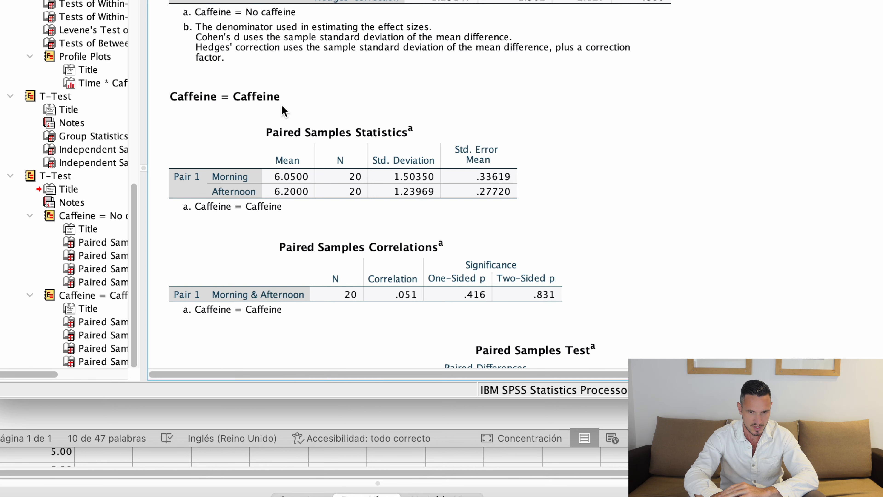
# Examine the Paired Samples Test for the No caffeine group, checking the Morning and Afternoon means and the two-sided p value
pyautogui.scroll(12, 282, 109)
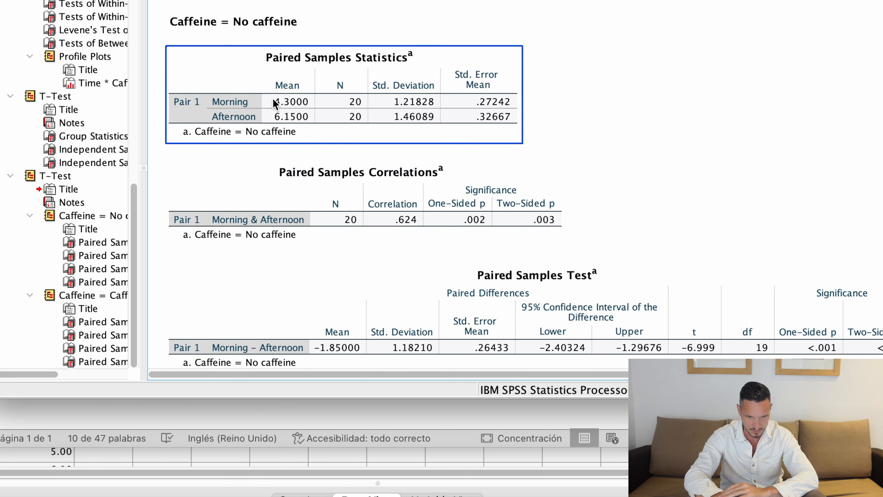
pyautogui.scroll(-3, 273, 100)
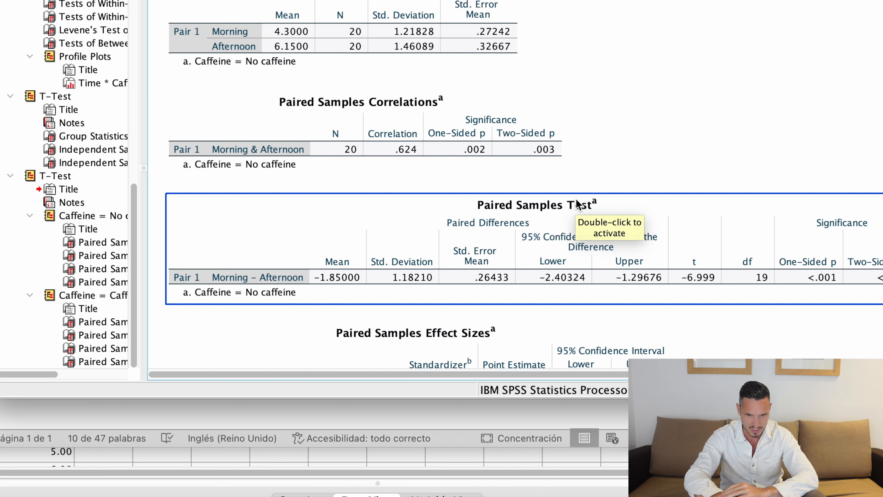
pyautogui.click(578, 203)
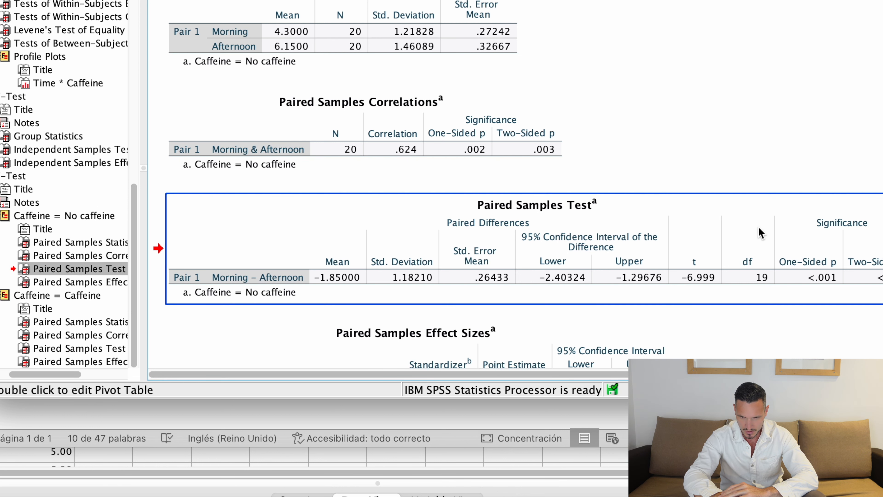
pyautogui.hscroll(3, 742, 289)
pyautogui.scroll(1, 742, 289)
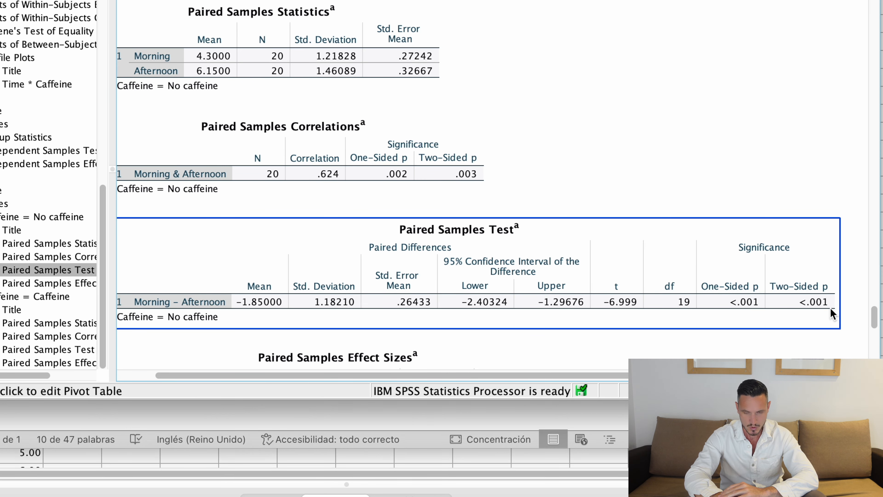
pyautogui.press('Escape')
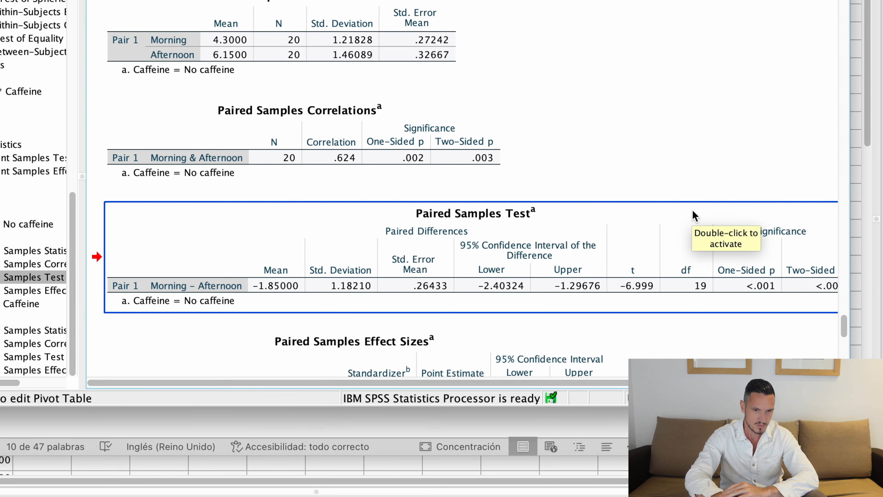
pyautogui.scroll(3, 724, 208)
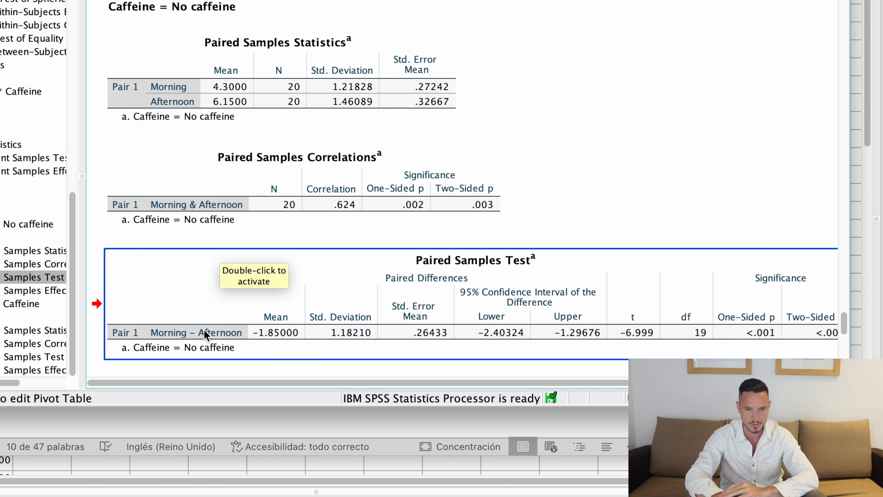
# Examine the Caffeine group's paired-samples means and the two-sided p value of its Paired Samples Test
pyautogui.scroll(-10, 355, 298)
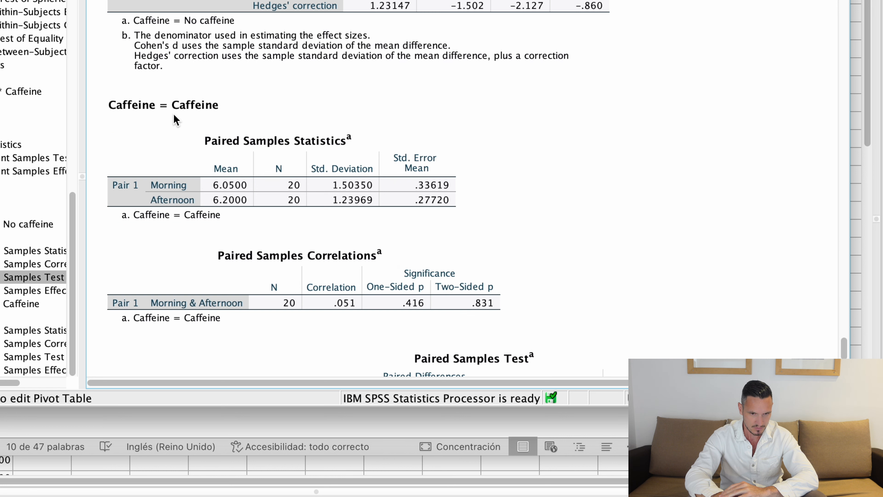
pyautogui.scroll(-3, 177, 117)
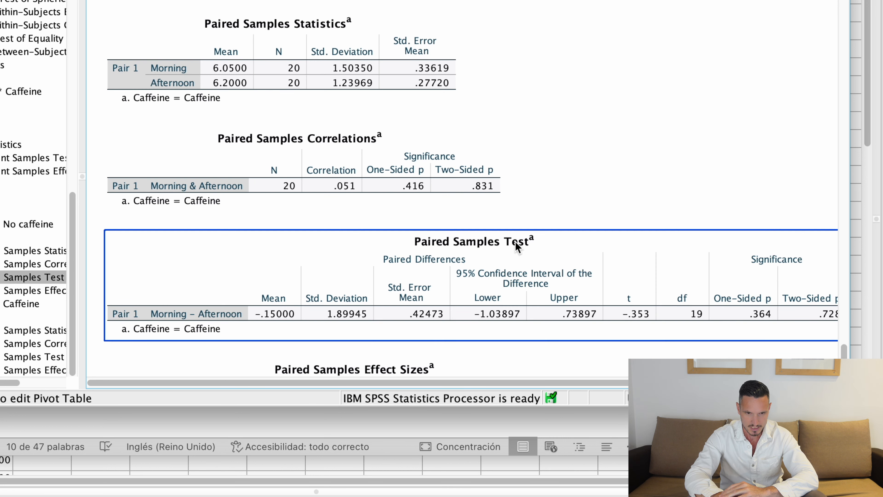
pyautogui.hscroll(3, 588, 300)
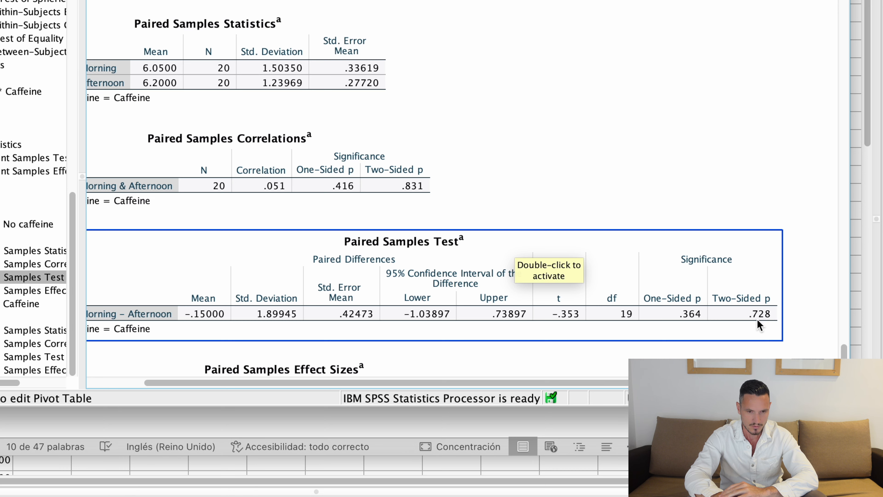
pyautogui.hscroll(-3, 757, 320)
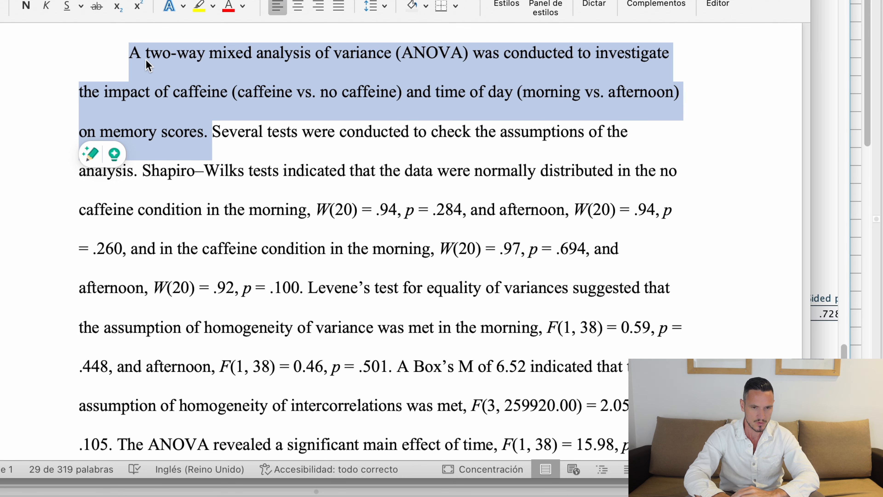
# Switch to the Word write-up and review the opening sentence about the two-way mixed ANOVA and the Shapiro–Wilk sentence
pyautogui.click(132, 57)
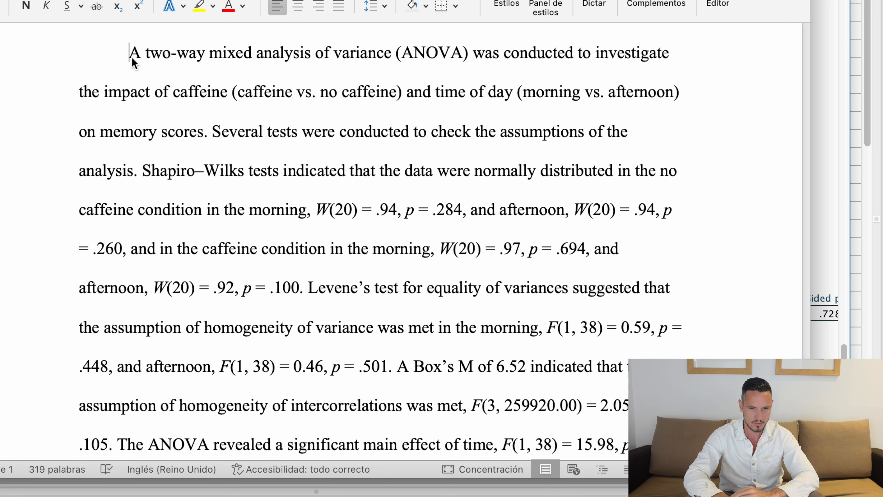
pyautogui.moveTo(131, 58); pyautogui.dragTo(688, 82)
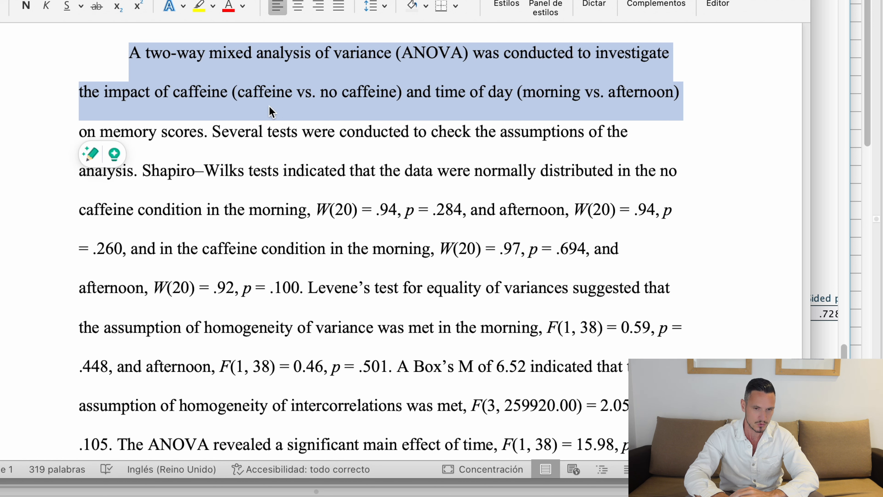
pyautogui.scroll(-2, 599, 126)
pyautogui.click(599, 126)
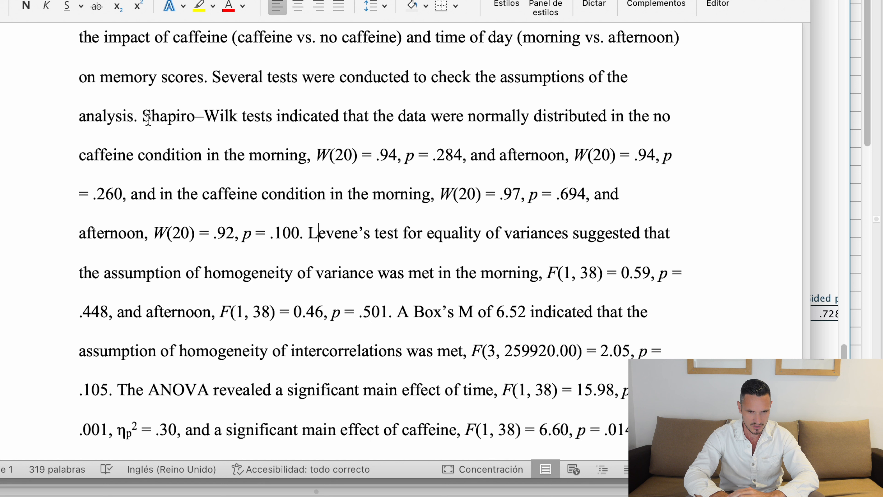
pyautogui.moveTo(144, 117); pyautogui.dragTo(308, 242)
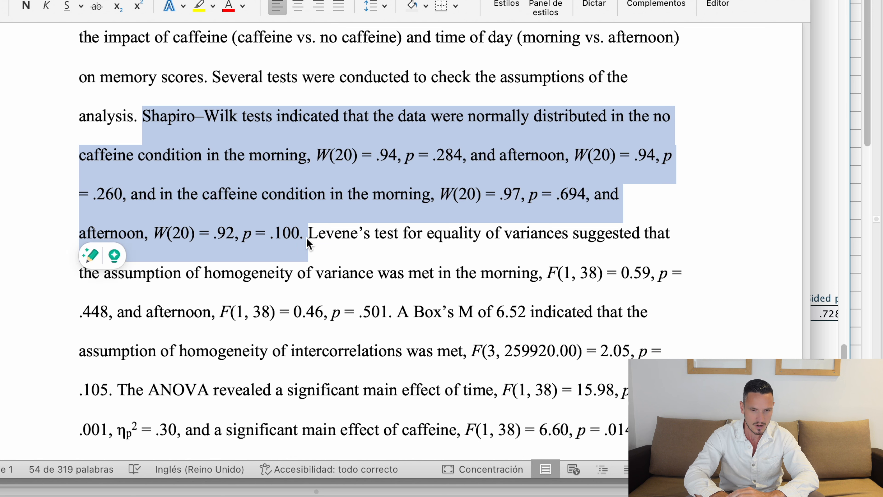
pyautogui.click(322, 152)
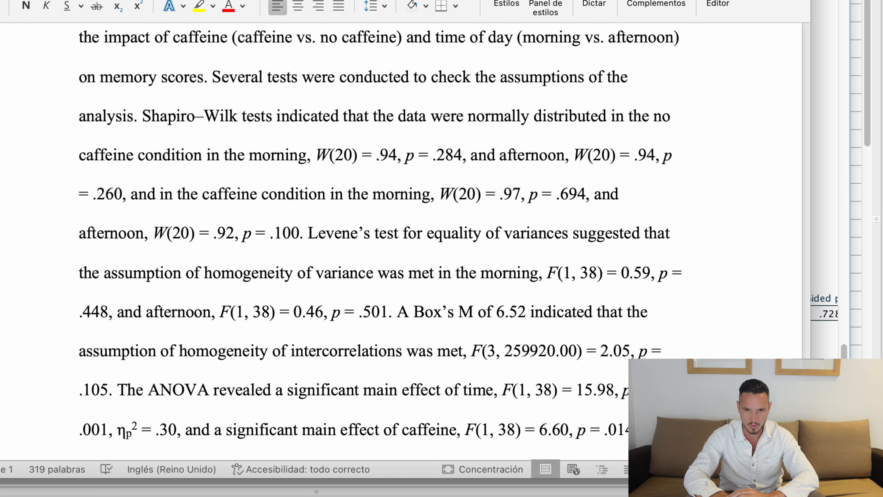
# Switch to the SPSS Statistics Viewer and locate the Tests of Normality table for Morning and Afternoon
pyautogui.hotkey('ctrl', 'Up')
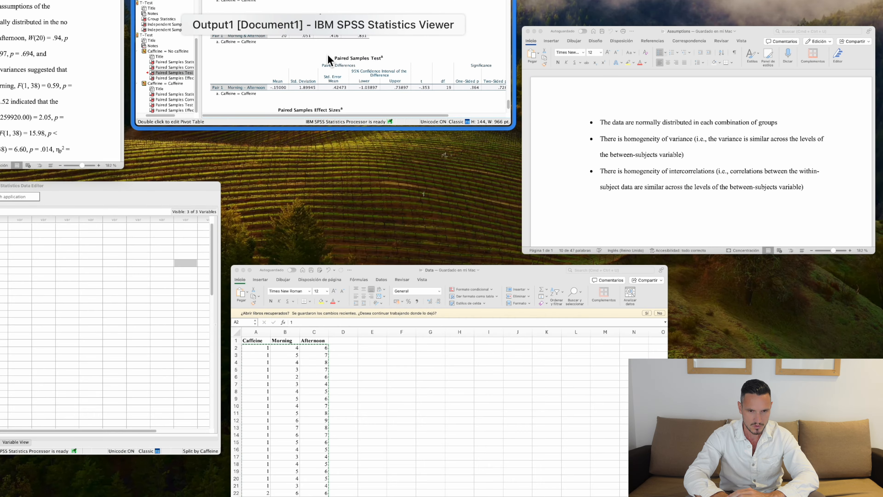
pyautogui.click(329, 59)
pyautogui.click(142, 139)
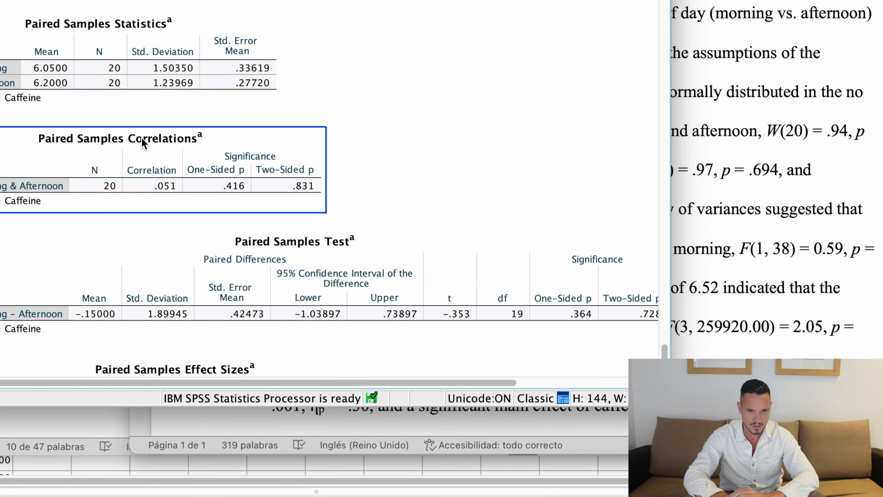
pyautogui.scroll(10, 142, 139)
pyautogui.click(142, 140)
pyautogui.scroll(15, 142, 143)
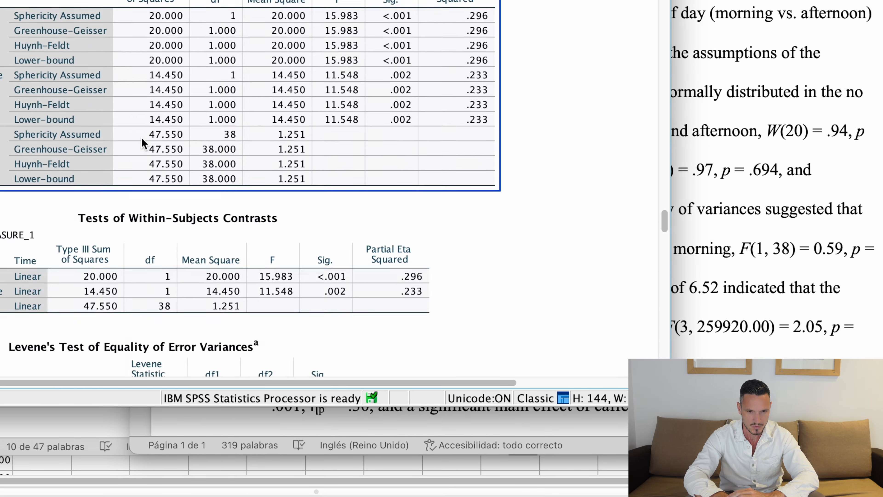
pyautogui.click(142, 143)
pyautogui.scroll(-15, 320, 167)
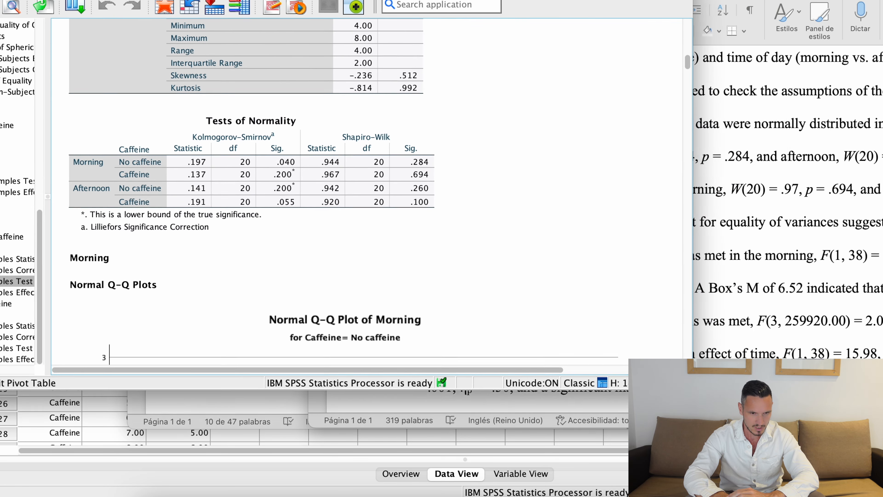
pyautogui.click(120, 145)
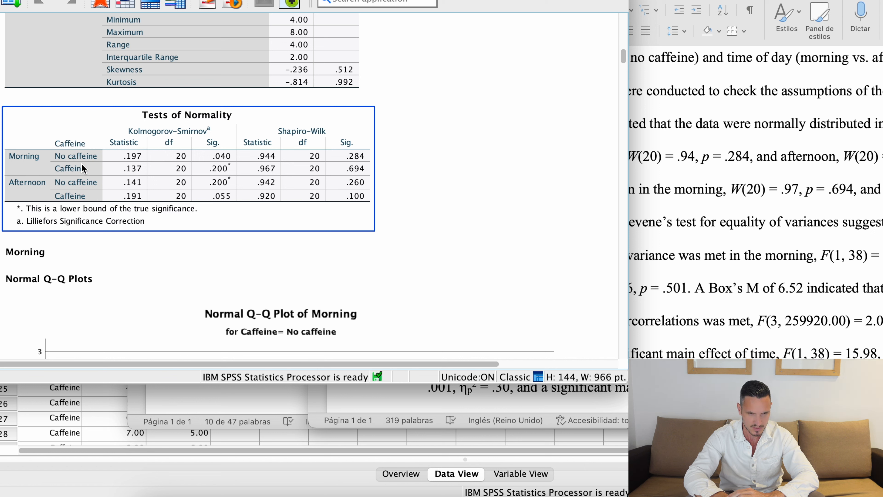
# Compare the Shapiro–Wilk statistics, df and p values in the write-up with the Tests of Normality table for each condition
pyautogui.click(764, 182)
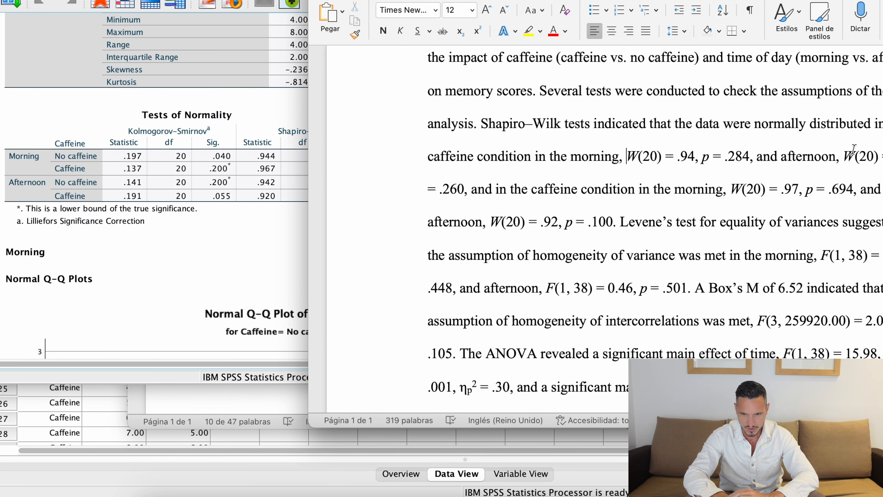
pyautogui.moveTo(428, 163); pyautogui.dragTo(619, 166)
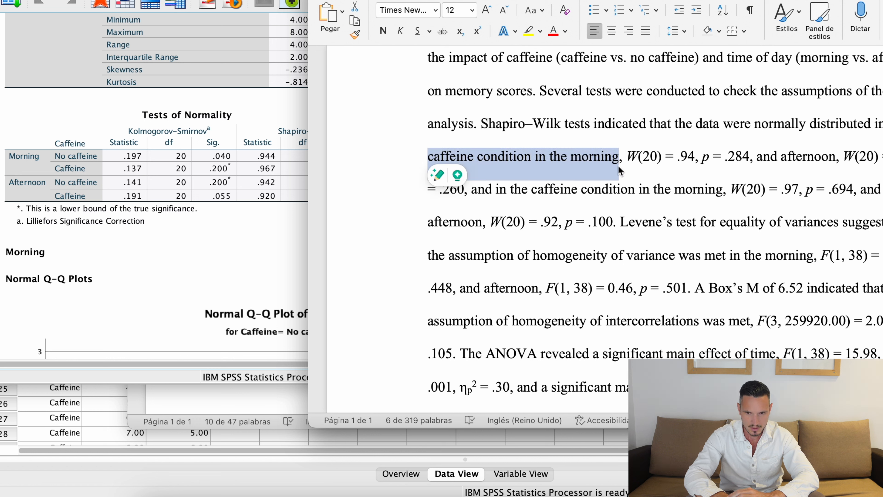
pyautogui.click(93, 169)
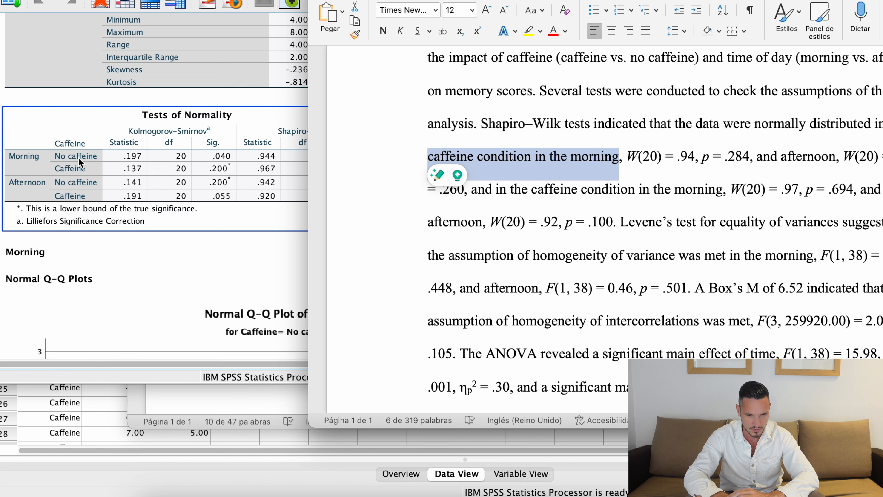
pyautogui.press('super+Tab')
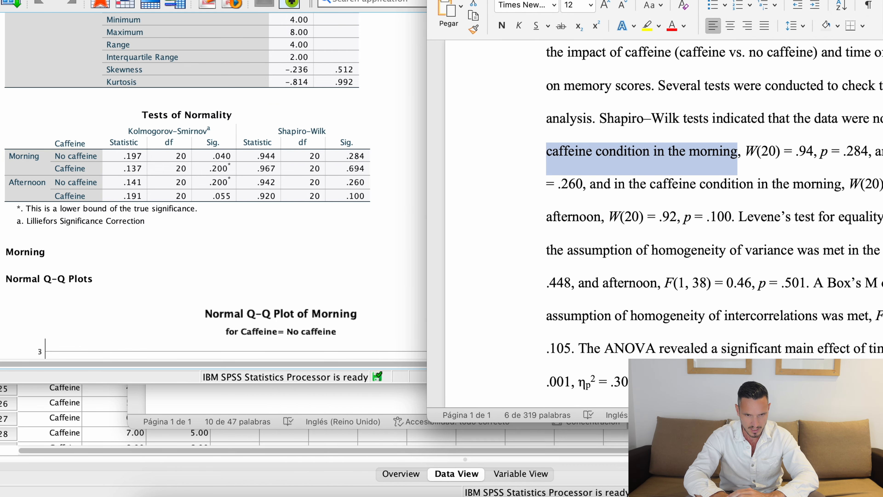
pyautogui.click(309, 134)
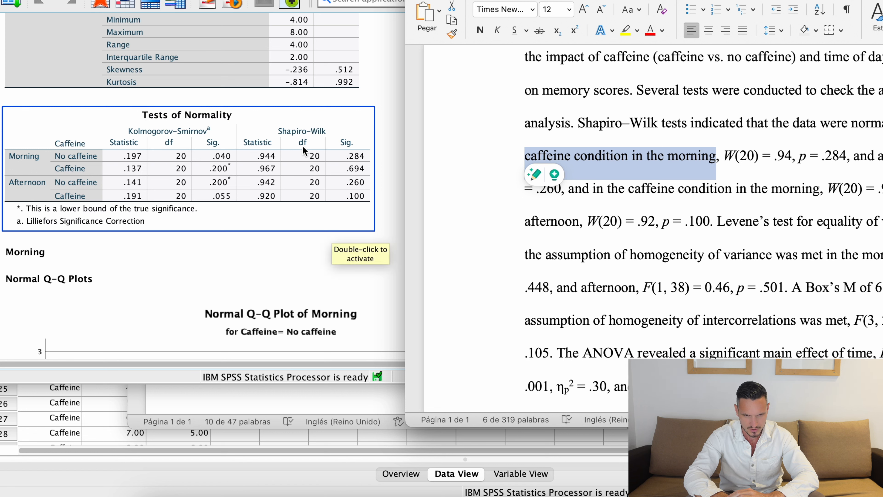
pyautogui.press('super+Tab')
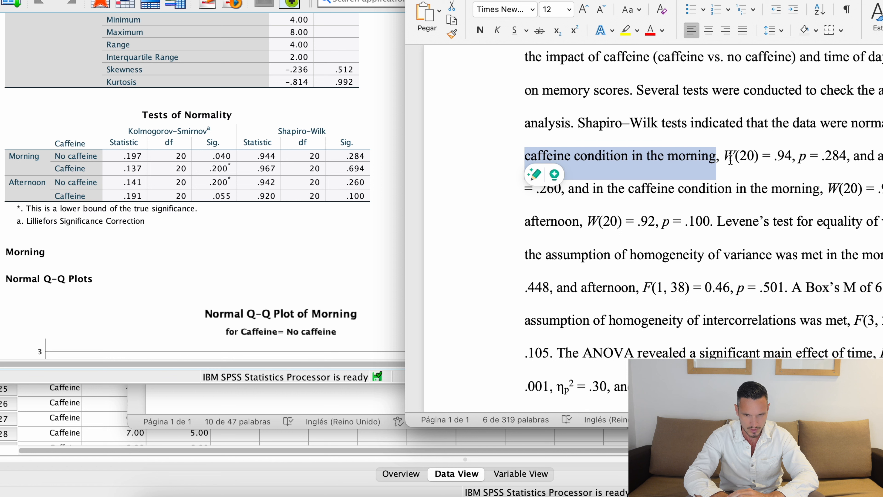
pyautogui.click(325, 153)
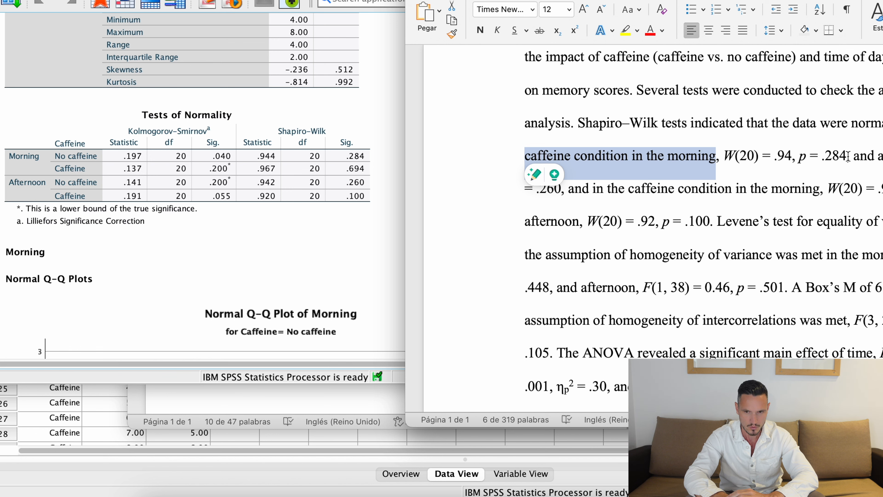
pyautogui.moveTo(848, 157); pyautogui.dragTo(670, 154)
pyautogui.moveTo(763, 153); pyautogui.dragTo(831, 154)
pyautogui.click(214, 158)
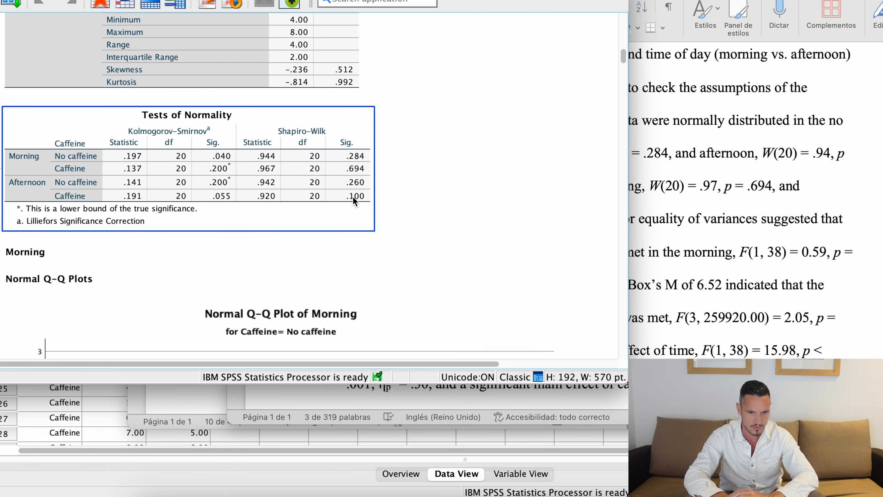
# In the Word write-up, review the Levene's test sentence, highlighting "equality of variances" and the line reporting homogeneity of variance in the morning
pyautogui.click(834, 123)
pyautogui.scroll(-3, 834, 124)
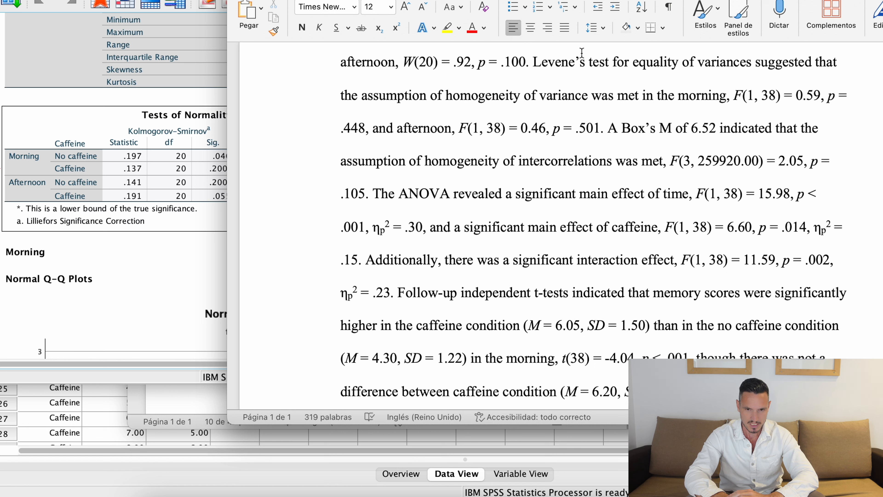
pyautogui.moveTo(634, 63); pyautogui.dragTo(725, 68)
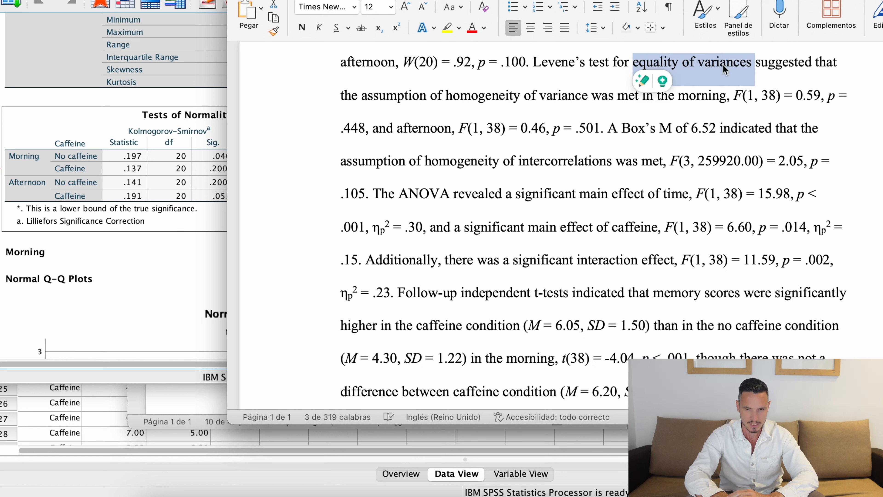
pyautogui.click(829, 114)
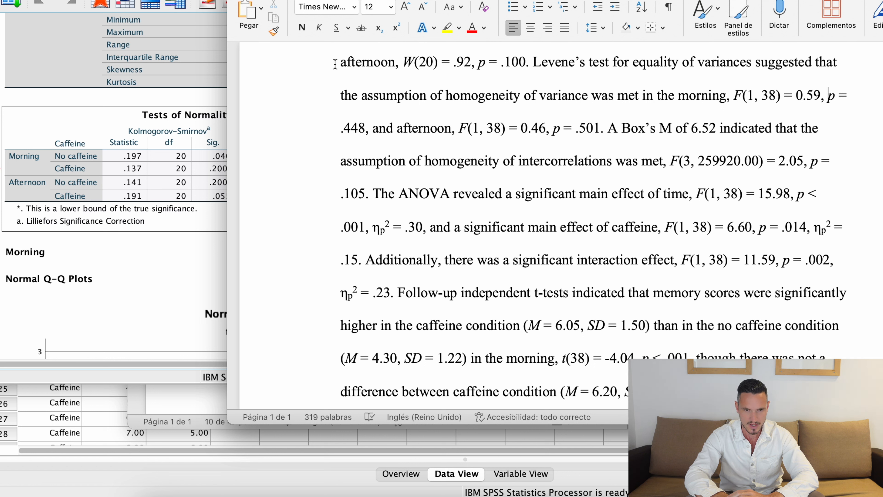
pyautogui.click(330, 93)
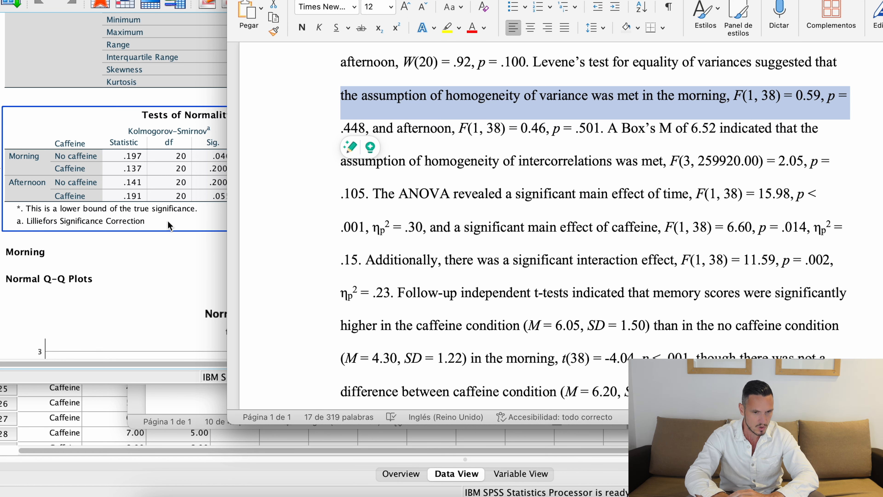
# Switch to the SPSS Statistics Viewer and locate the Levene's Test of Equality of Error Variances table
pyautogui.click(170, 237)
pyautogui.scroll(-5, 174, 241)
pyautogui.scroll(-20, 187, 235)
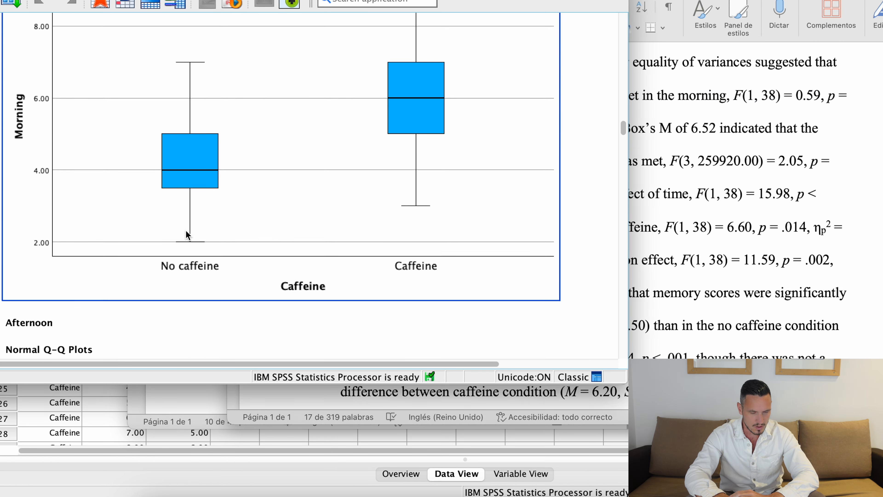
pyautogui.scroll(-20, 188, 235)
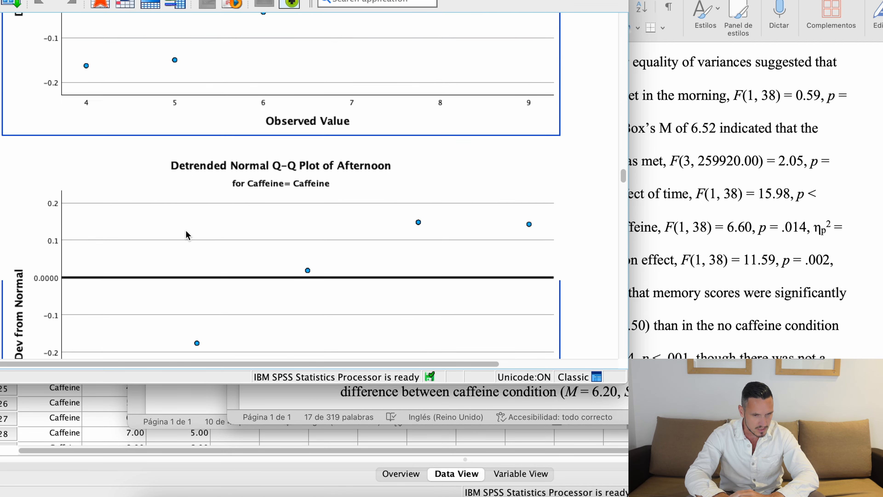
pyautogui.scroll(-15, 188, 235)
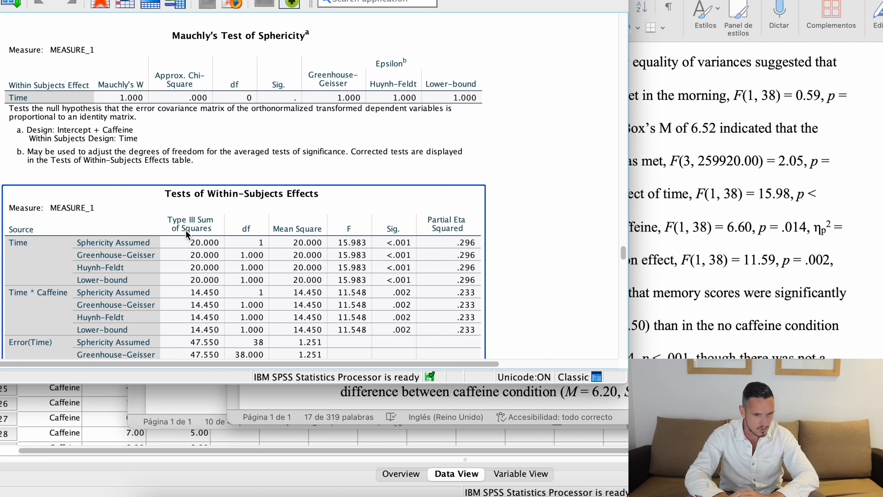
pyautogui.scroll(-5, 187, 235)
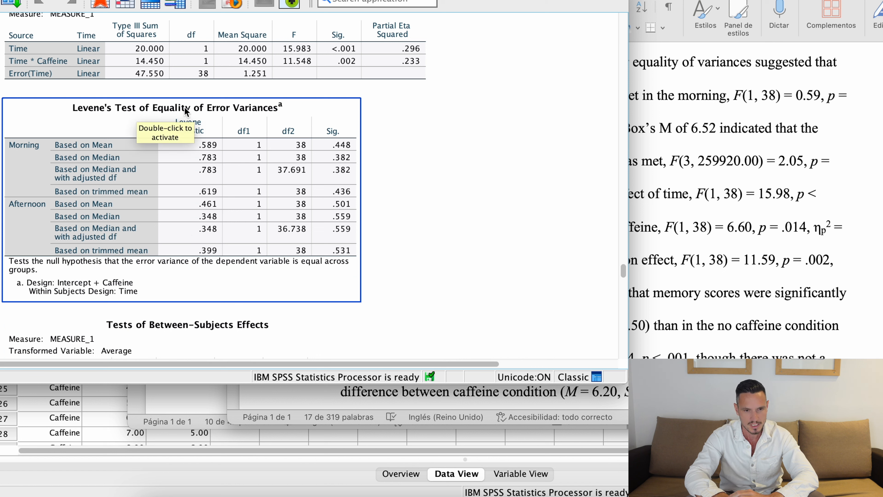
# Compare the write-up's morning Levene's test result, highlighting its F, df and p values, with the Morning row based on mean in SPSS
pyautogui.click(787, 176)
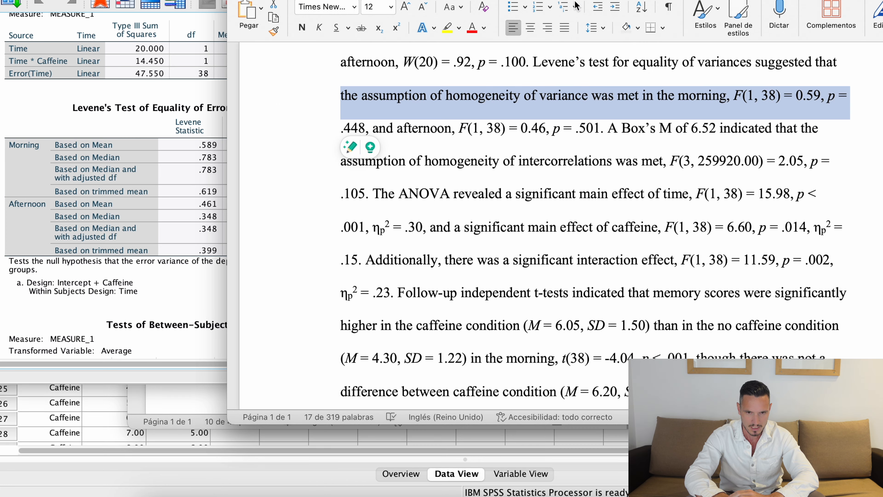
pyautogui.click(34, 145)
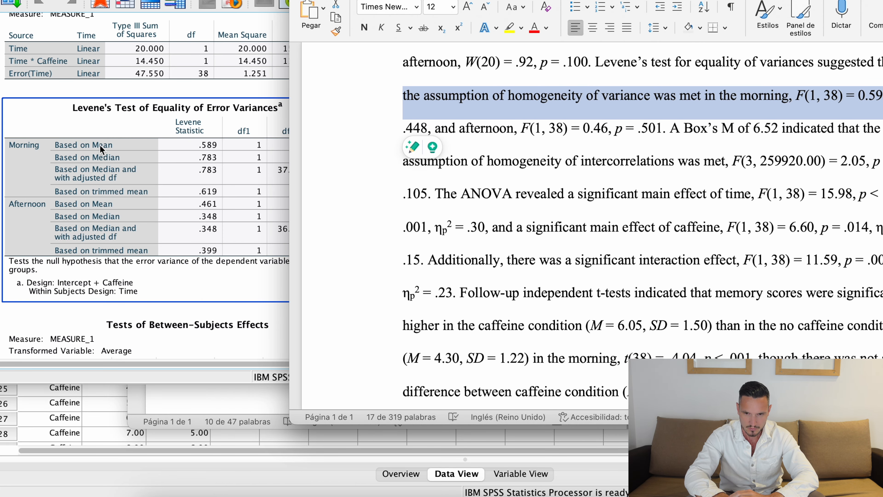
pyautogui.click(783, 102)
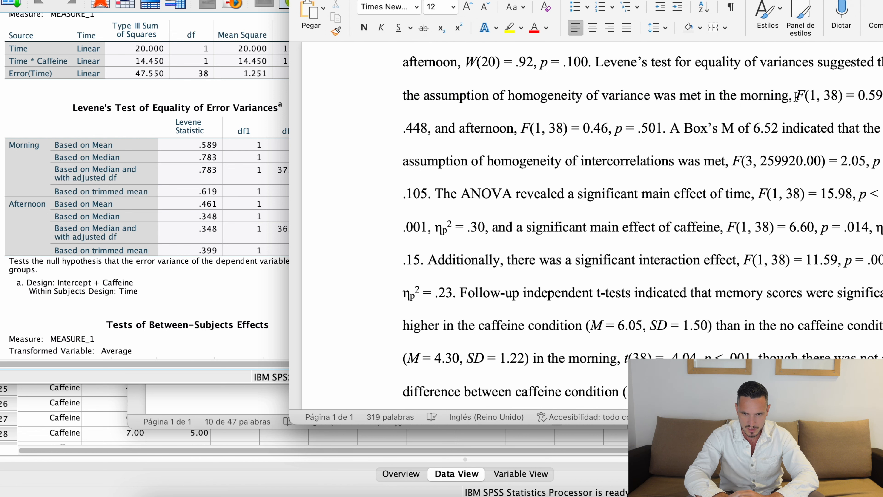
pyautogui.moveTo(796, 95); pyautogui.dragTo(388, 150)
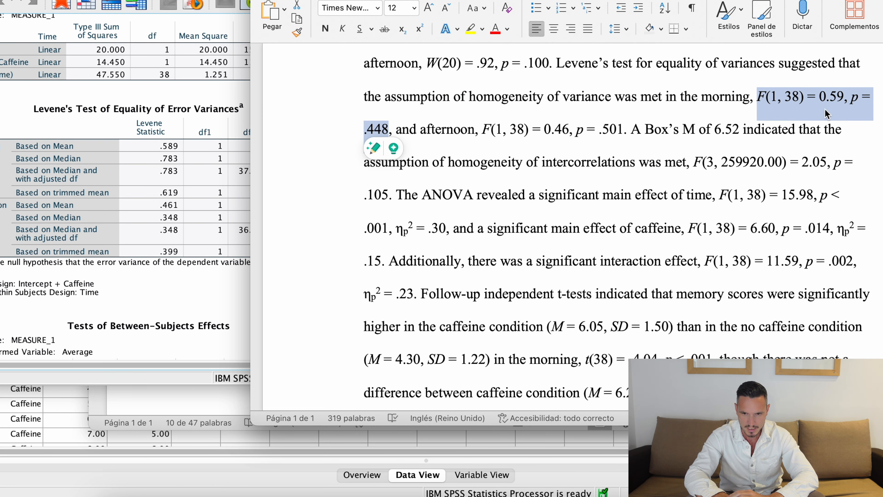
pyautogui.click(176, 157)
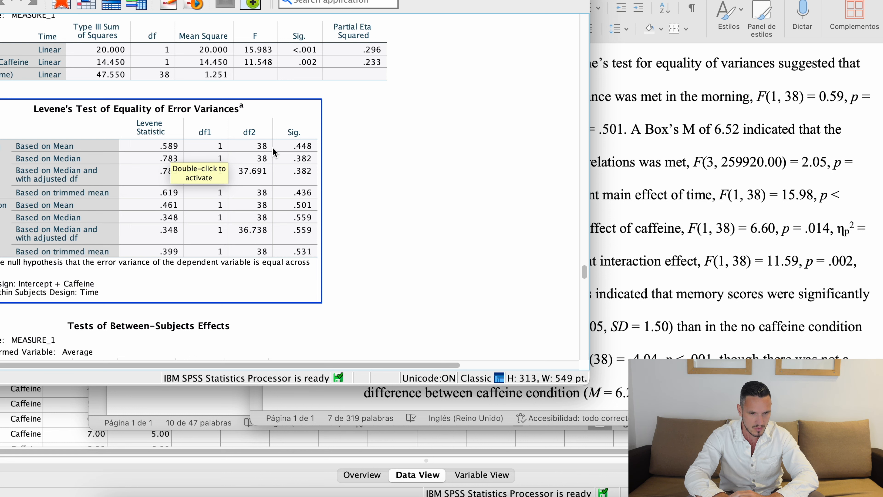
pyautogui.click(729, 192)
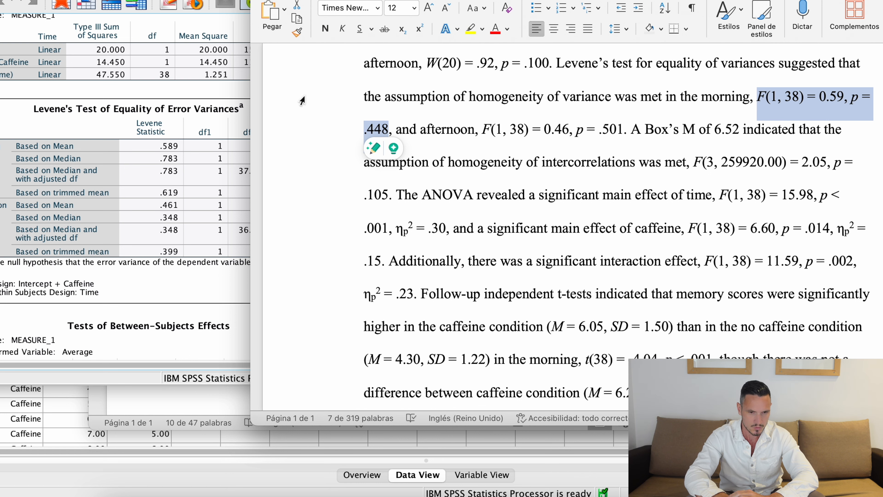
pyautogui.click(244, 134)
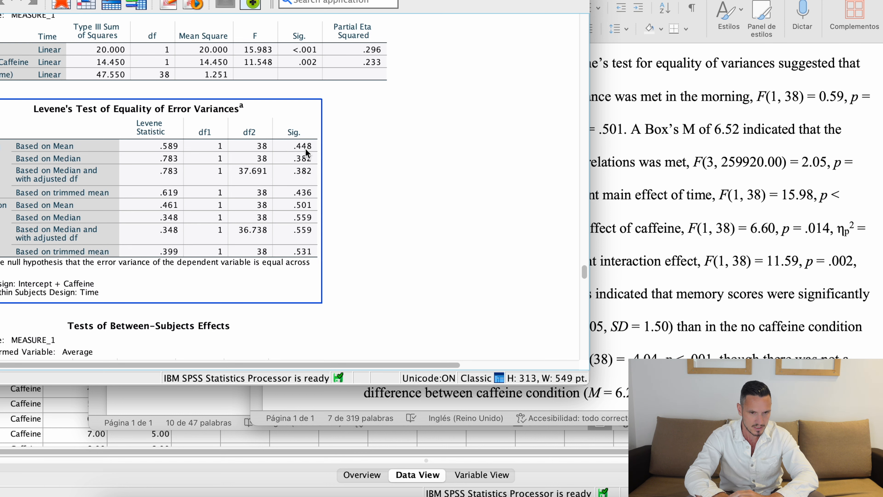
# Highlight the afternoon Levene's test result in the Word write-up and compare it with the Afternoon row based on mean in SPSS
pyautogui.press('super+Tab')
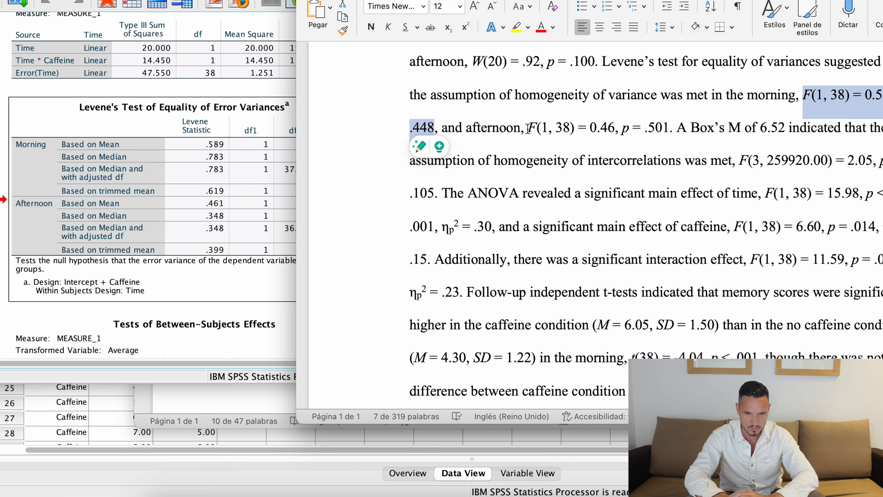
pyautogui.moveTo(528, 128); pyautogui.dragTo(669, 129)
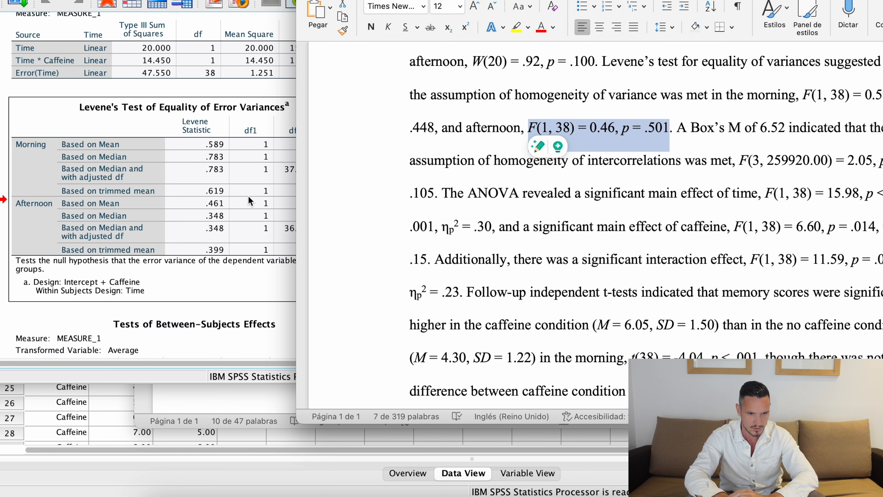
pyautogui.click(230, 197)
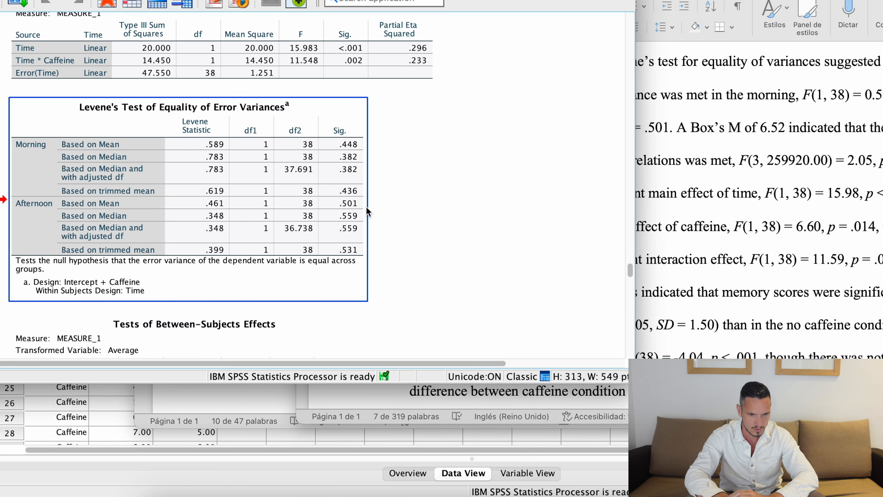
pyautogui.press('super+Tab')
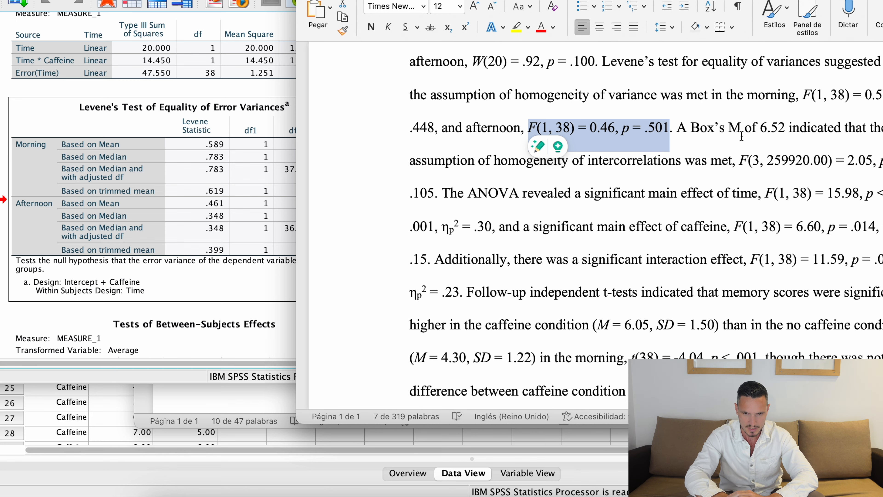
# Switch to the SPSS Statistics Viewer and locate the Box's Test of Equality of Covariance Matrices table
pyautogui.click(266, 192)
pyautogui.scroll(15, 267, 192)
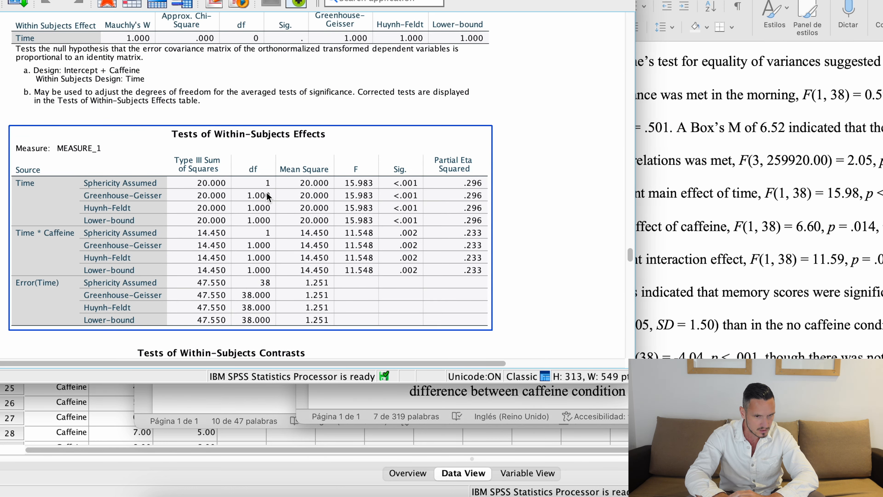
pyautogui.scroll(10, 266, 194)
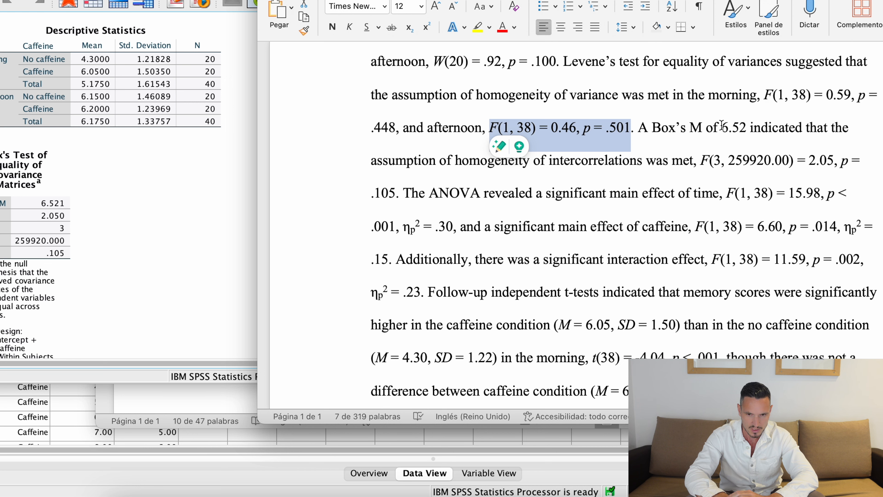
# Compare the Box's M, F, df and p values in the write-up with the Box's Test table, highlighting the M value and second df
pyautogui.doubleClick(727, 127)
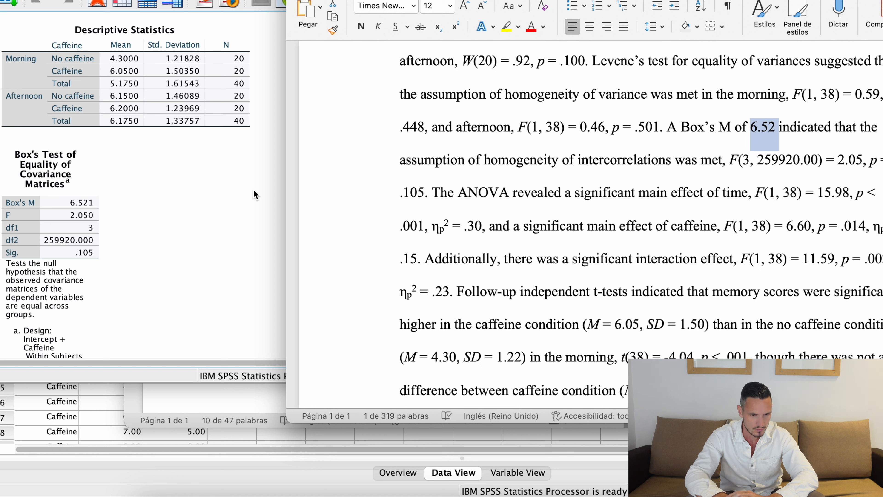
pyautogui.click(78, 215)
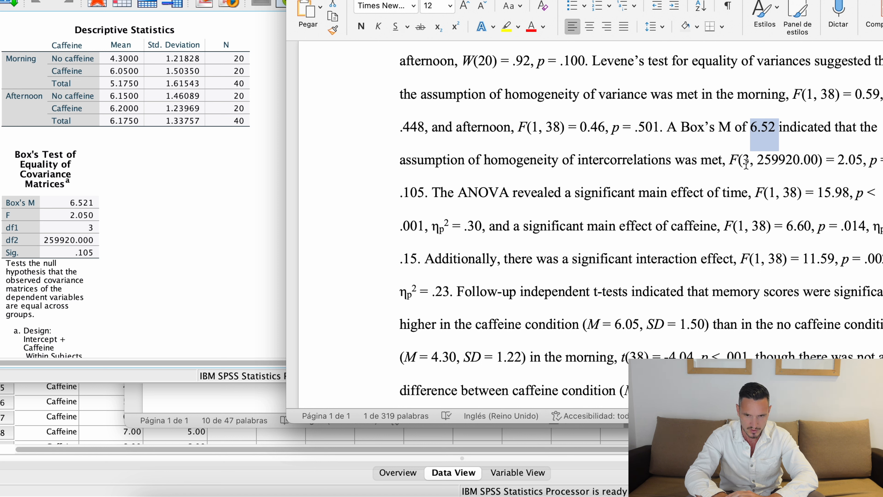
pyautogui.moveTo(747, 163); pyautogui.dragTo(803, 165)
pyautogui.click(250, 231)
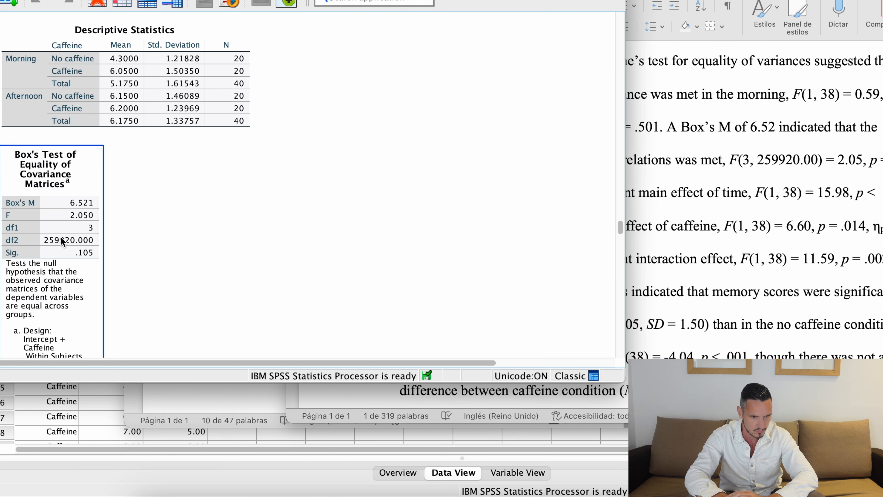
pyautogui.click(637, 218)
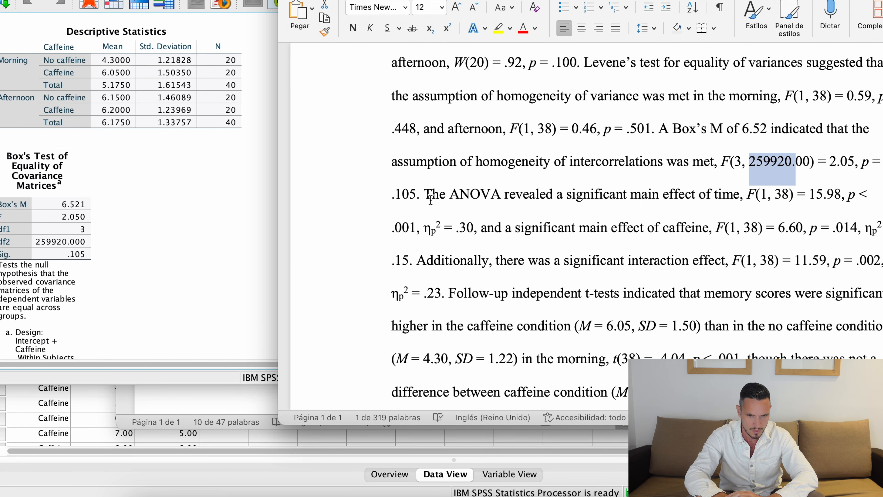
pyautogui.click(74, 256)
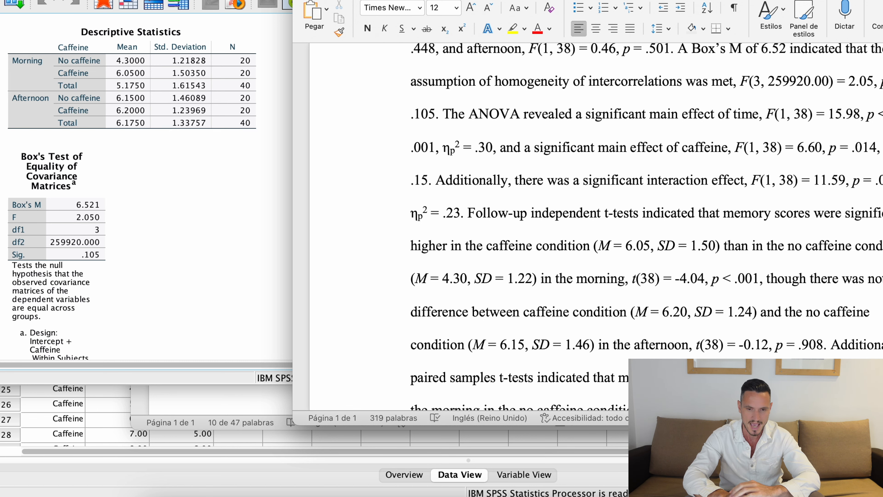
# Review the write-up's sentence on the main effect of time and find the Tests of Within-Subjects Effects table in SPSS
pyautogui.scroll(2, 644, 139)
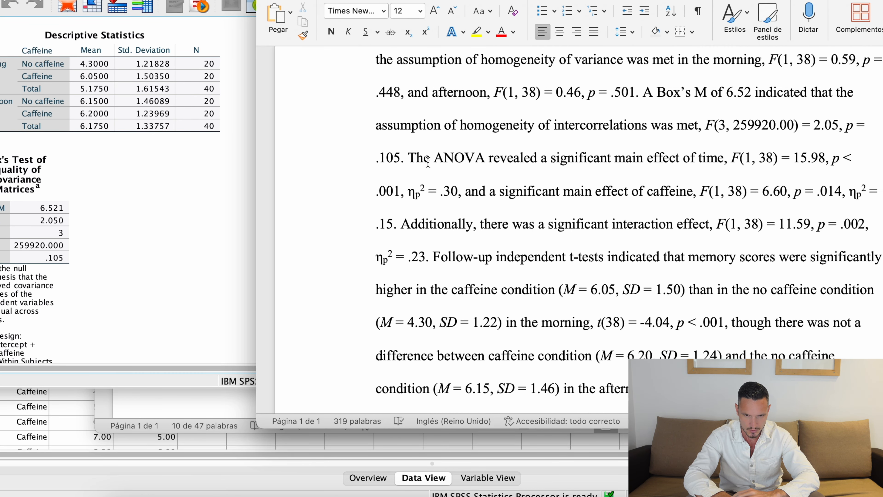
pyautogui.click(411, 158)
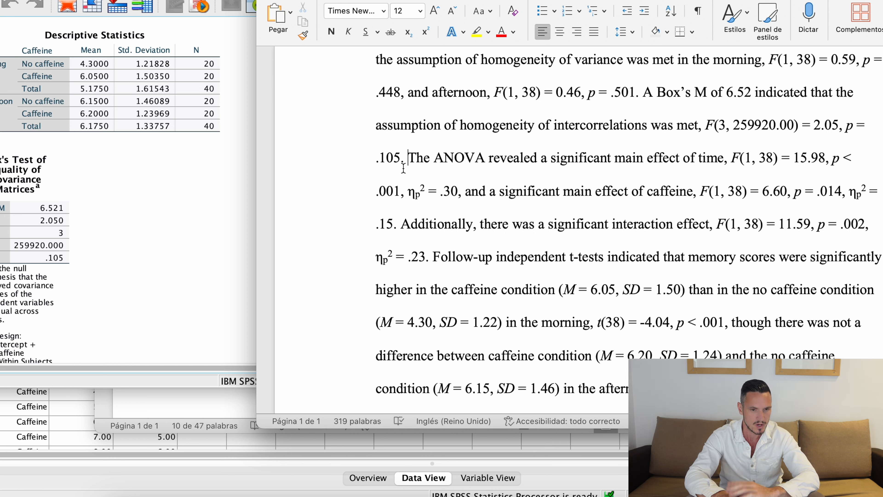
pyautogui.click(215, 213)
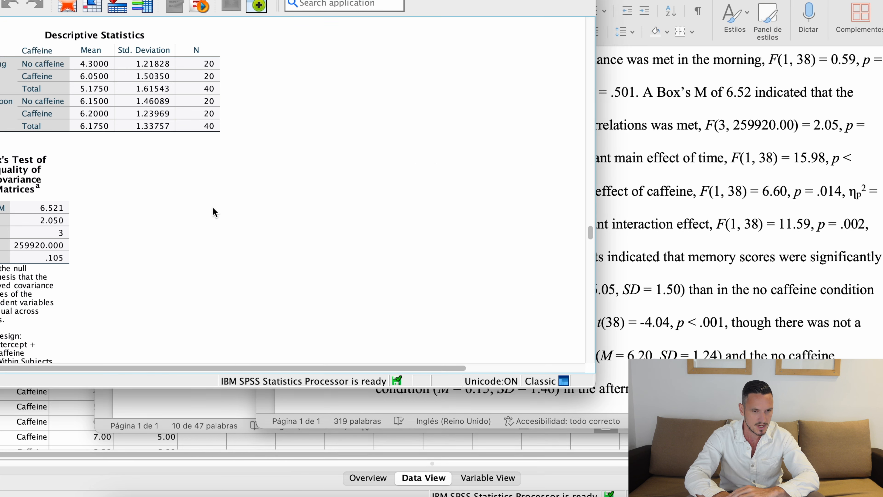
pyautogui.scroll(-10, 214, 209)
pyautogui.click(815, 173)
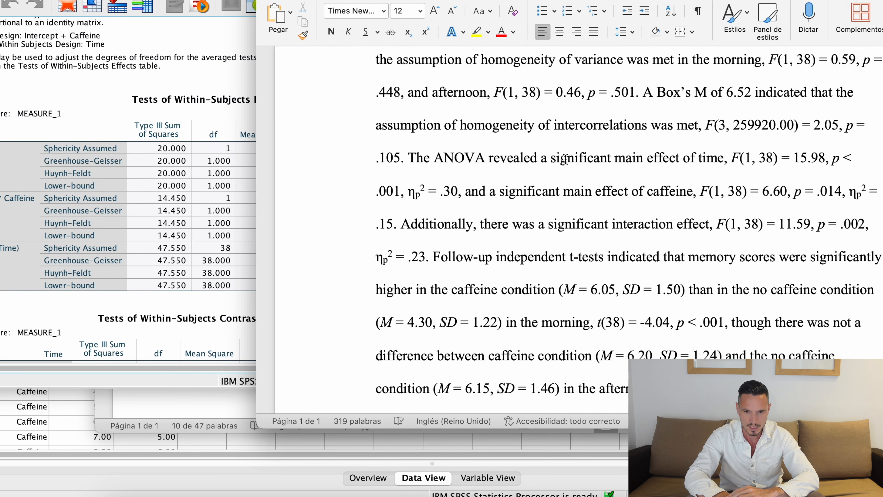
pyautogui.click(177, 106)
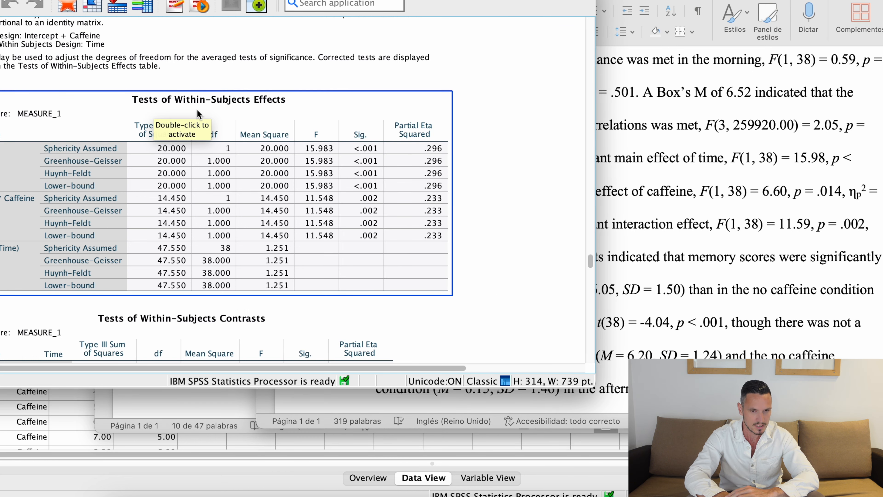
# Check the reported F value and degrees of freedom for the main effect of time against the Time and Error(Time) Sphericity Assumed rows
pyautogui.click(670, 178)
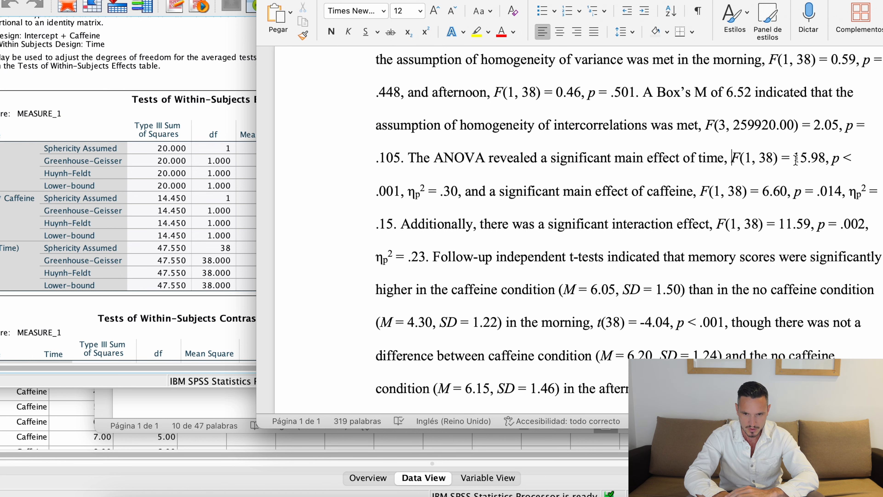
pyautogui.click(170, 91)
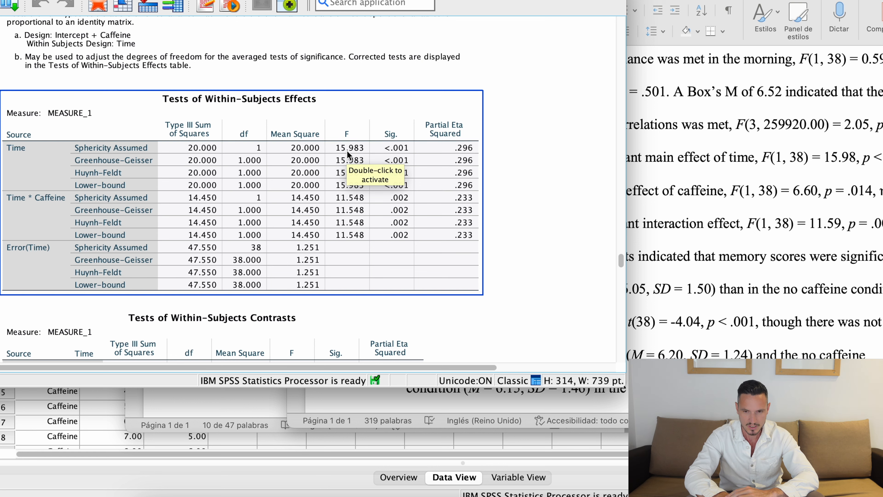
pyautogui.press('super+Tab')
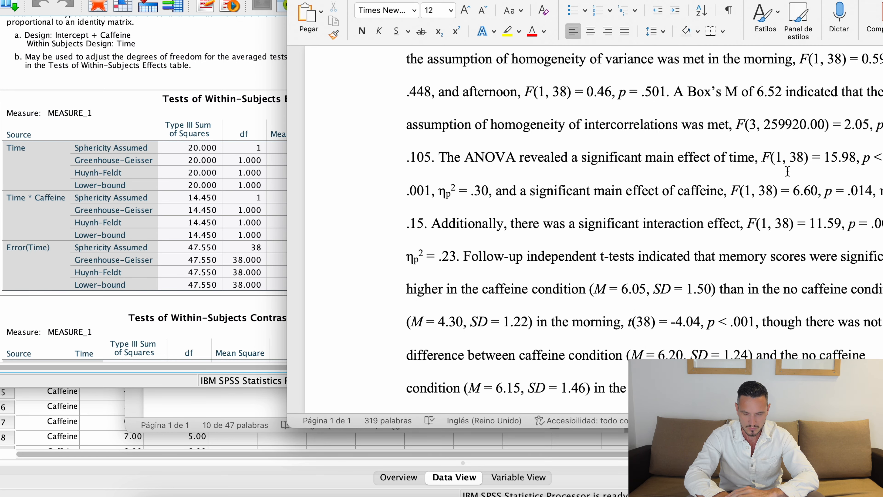
pyautogui.click(270, 118)
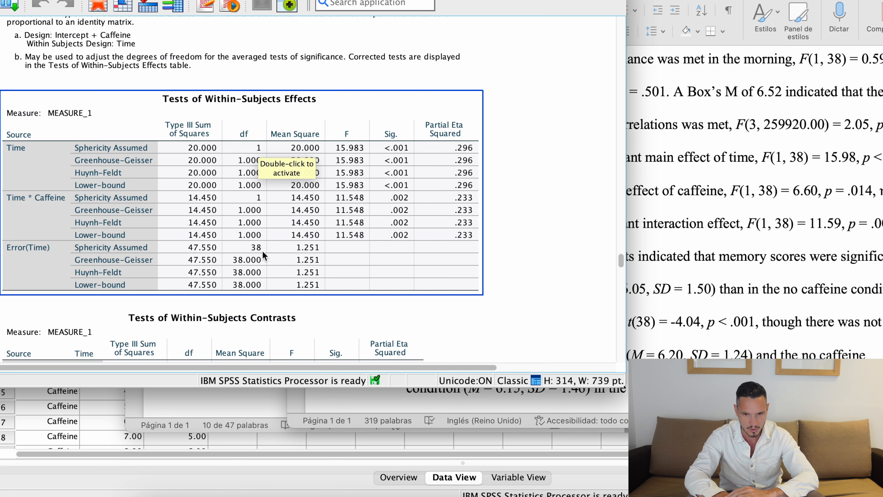
pyautogui.click(655, 235)
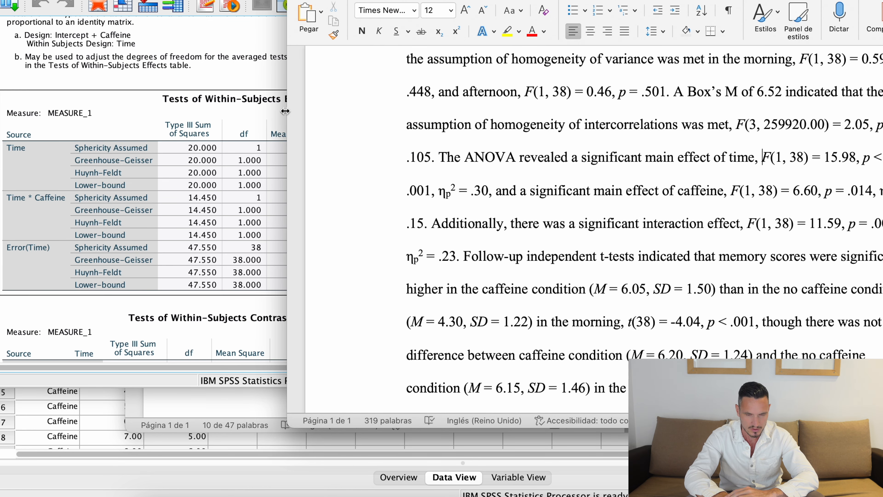
# Check the reported p value and partial eta squared for the main effect of time against the Tests of Within-Subjects Effects table
pyautogui.click(220, 69)
pyautogui.scroll(-4, 392, 104)
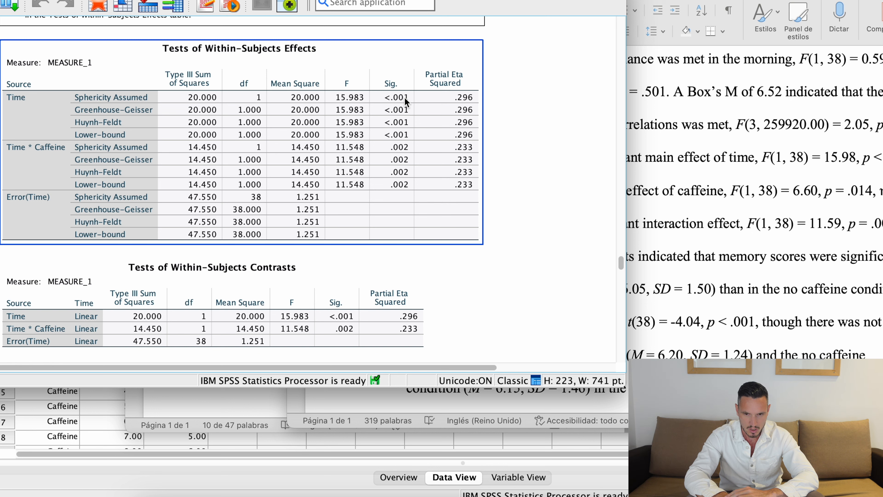
pyautogui.press('super+Tab')
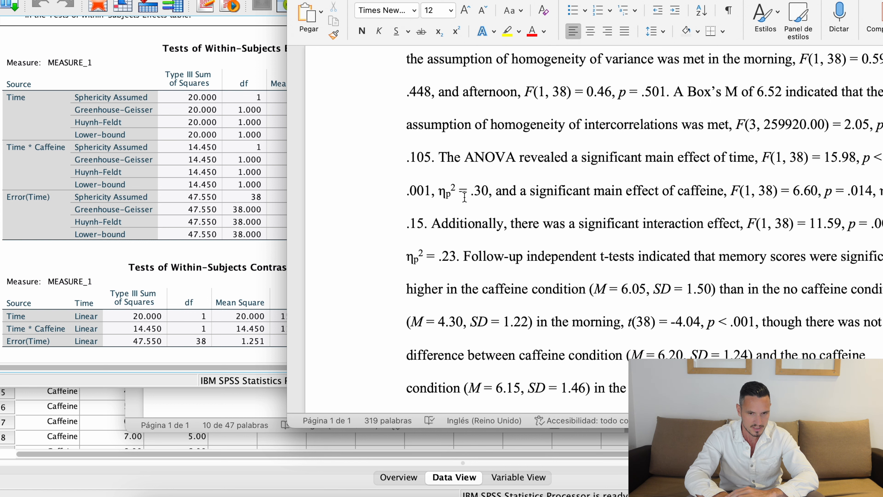
pyautogui.press('super+Tab')
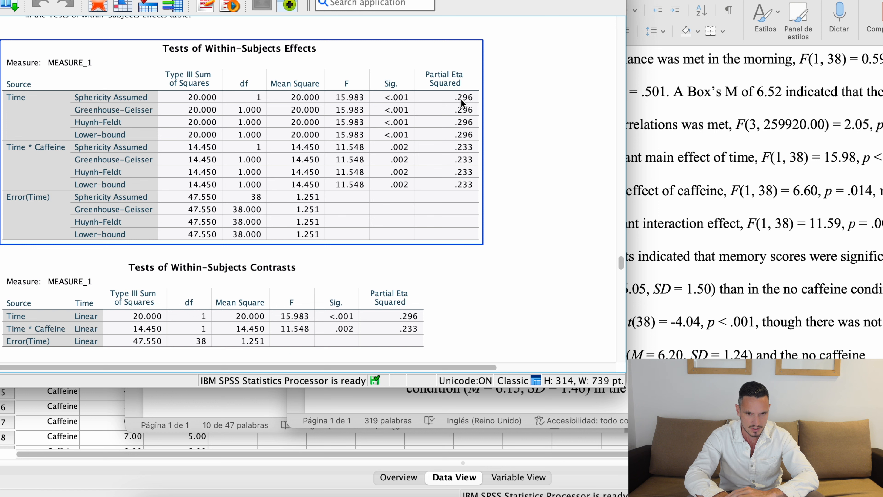
# Highlight the phrase on the significant main effect of caffeine in the write-up and find the Tests of Between-Subjects Effects table in SPSS
pyautogui.click(770, 198)
pyautogui.moveTo(556, 190); pyautogui.dragTo(683, 208)
pyautogui.click(176, 91)
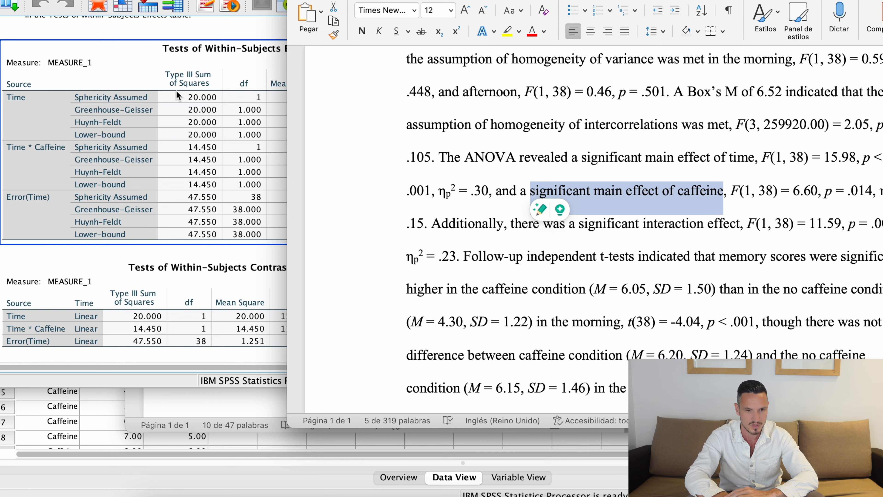
pyautogui.scroll(-3, 176, 91)
pyautogui.scroll(-13, 176, 90)
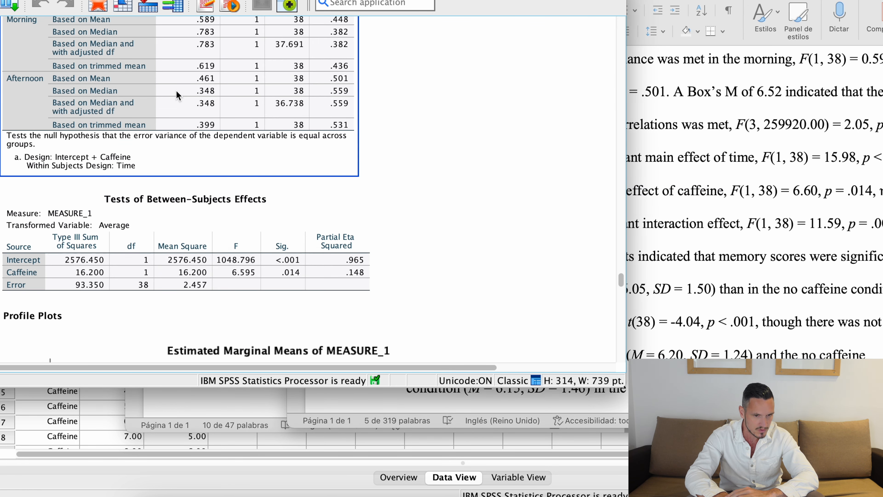
pyautogui.click(152, 161)
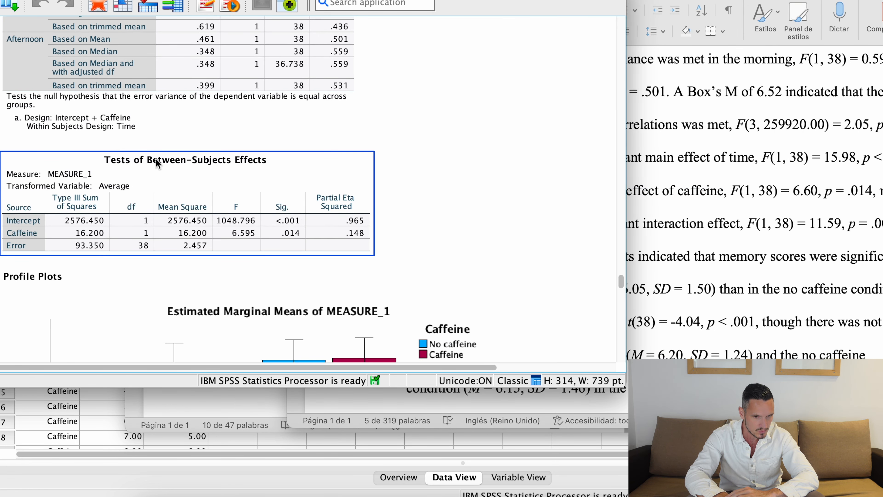
# Check the reported F value and degrees of freedom for the main effect of caffeine against the Caffeine and Error rows
pyautogui.click(732, 228)
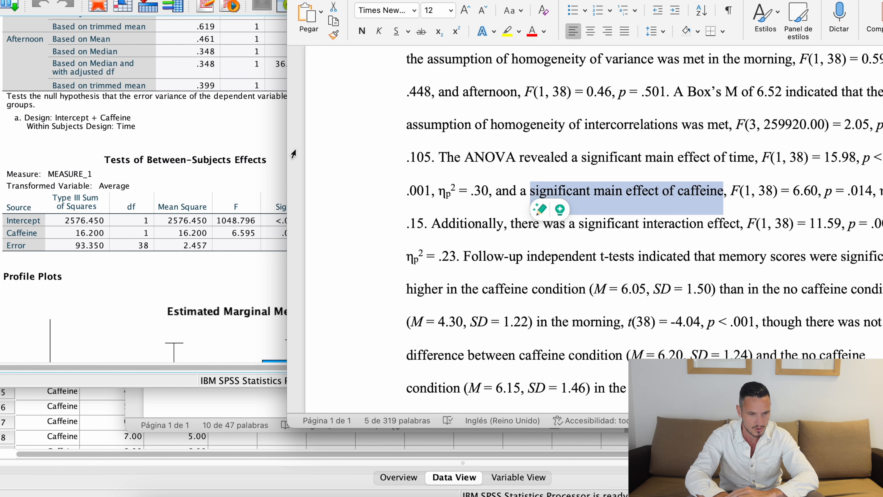
pyautogui.click(21, 234)
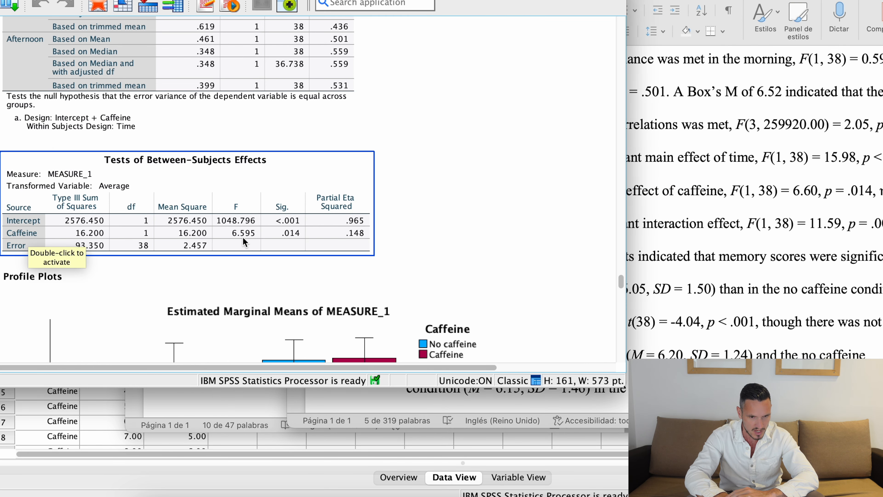
pyautogui.click(708, 244)
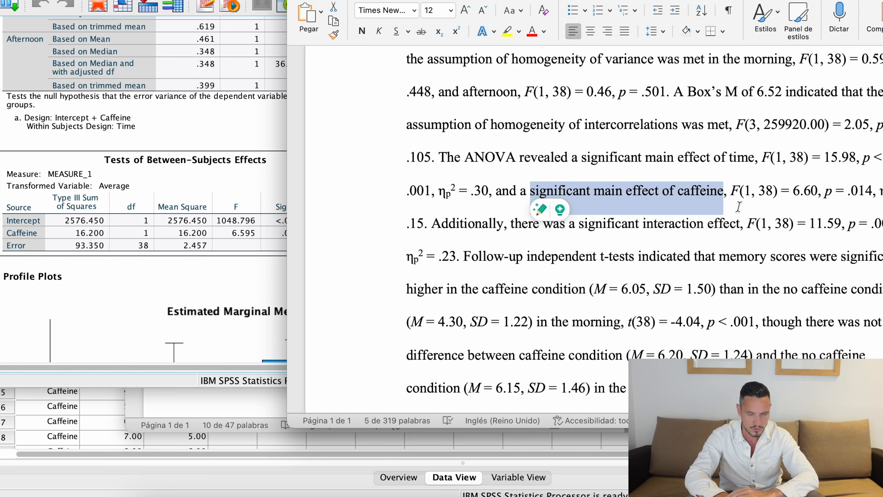
pyautogui.click(140, 173)
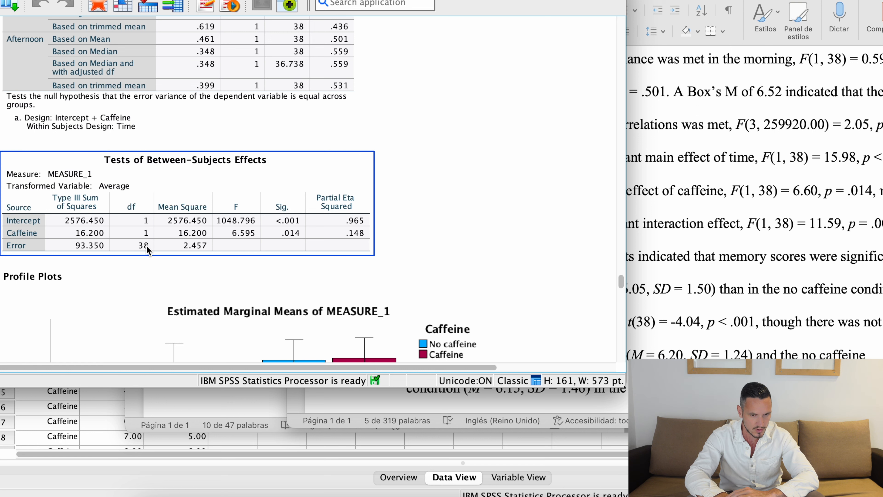
# Check the reported p value and partial eta squared for the main effect of caffeine against the Tests of Between-Subjects Effects table
pyautogui.click(835, 207)
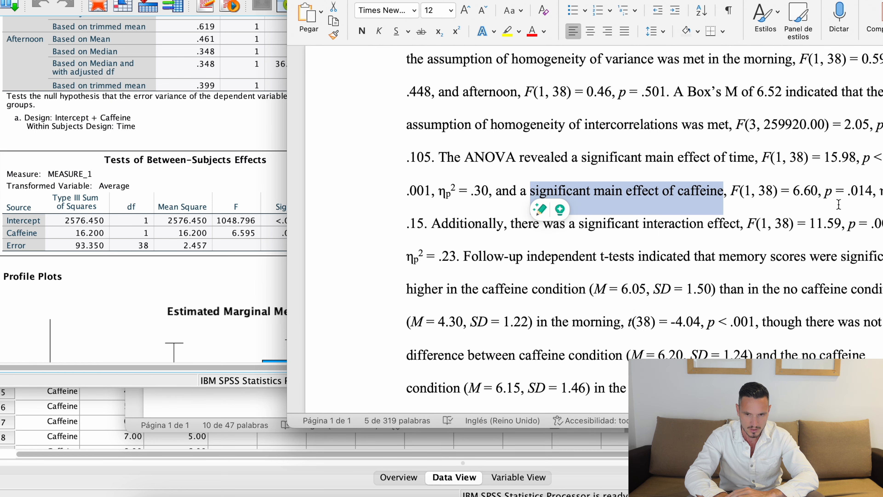
pyautogui.click(252, 254)
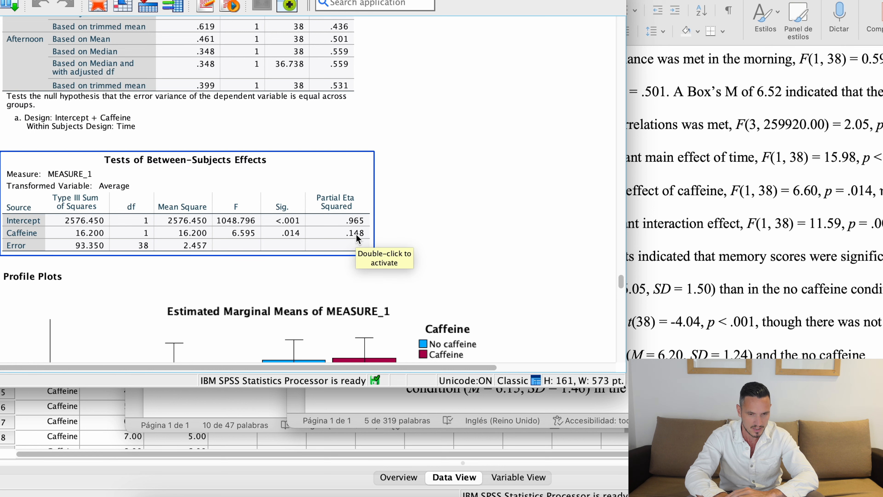
pyautogui.press('super+Tab')
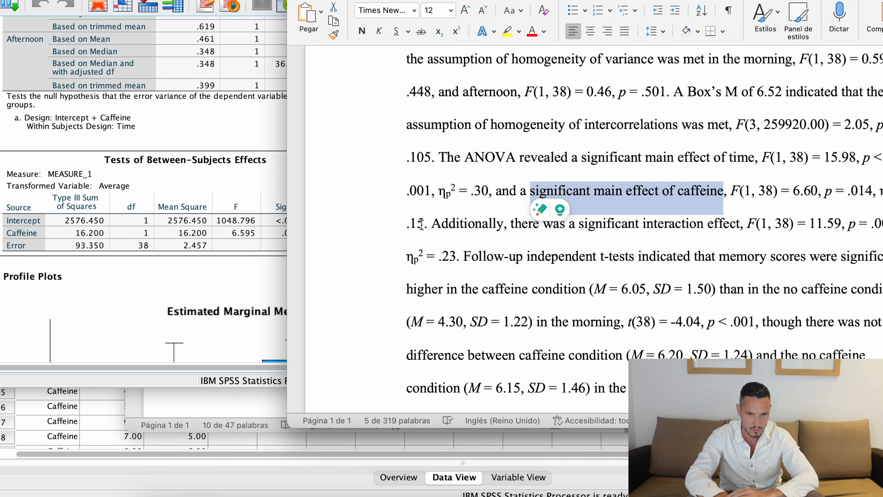
pyautogui.click(421, 224)
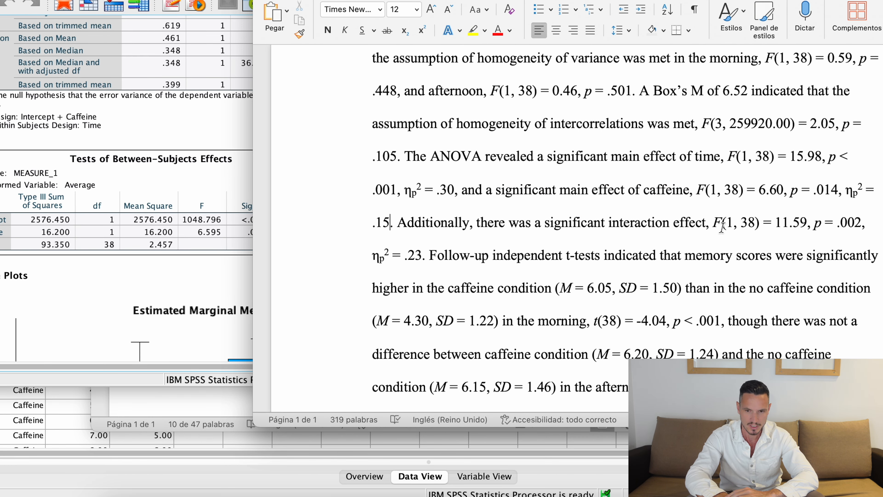
# Check the reported interaction effect against the Time * Caffeine Sphericity Assumed row of the Tests of Within-Subjects Effects table
pyautogui.click(202, 169)
pyautogui.scroll(15, 202, 169)
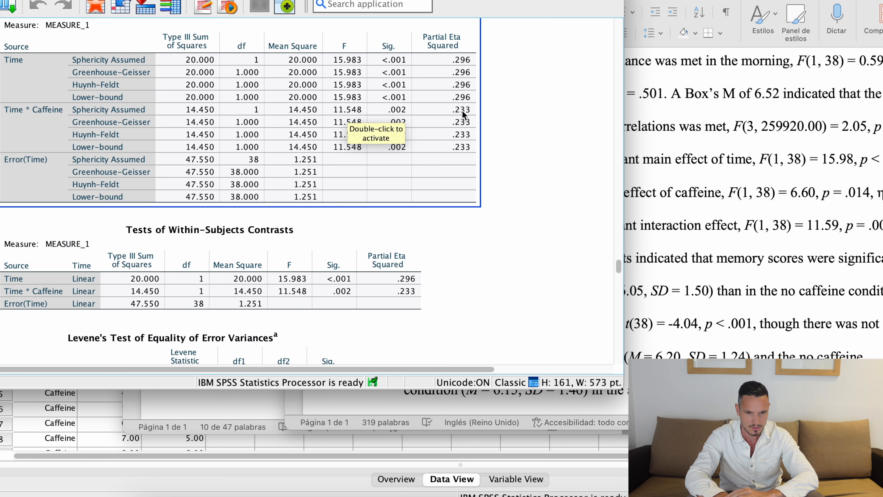
pyautogui.click(700, 139)
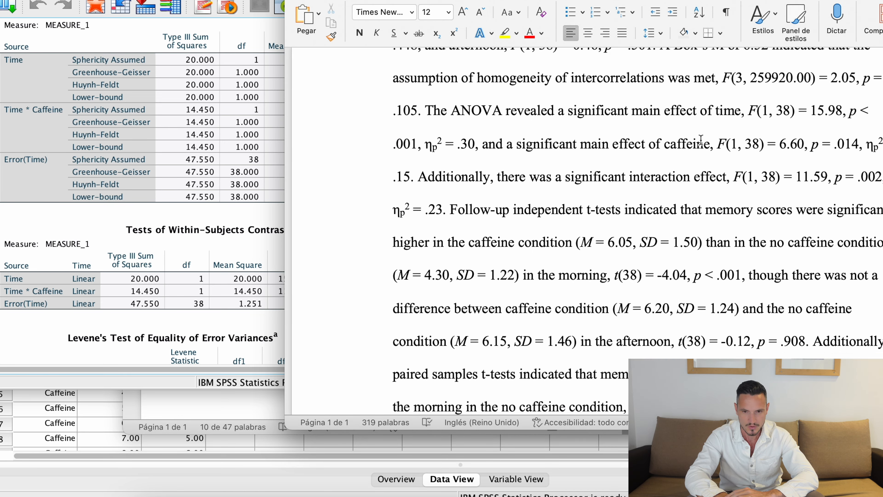
# Read through the write-up's sentences on the follow-up independent and paired samples t tests
pyautogui.scroll(-4, 700, 139)
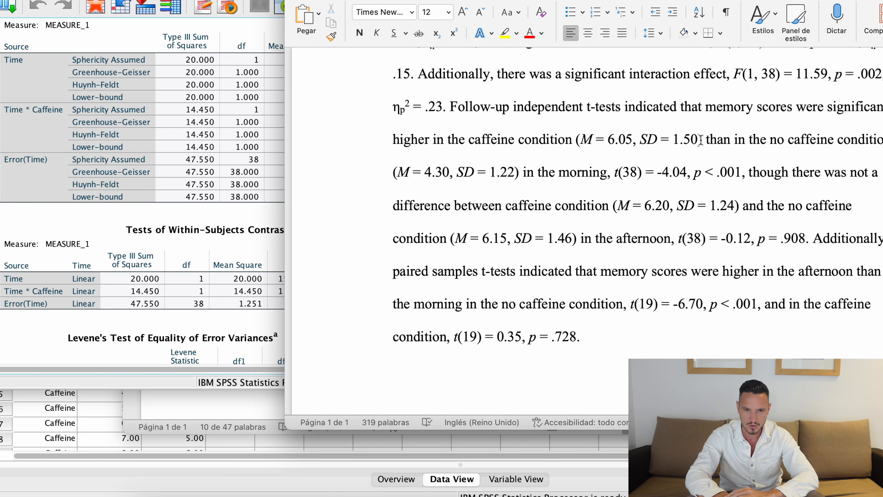
pyautogui.scroll(-1, 690, 136)
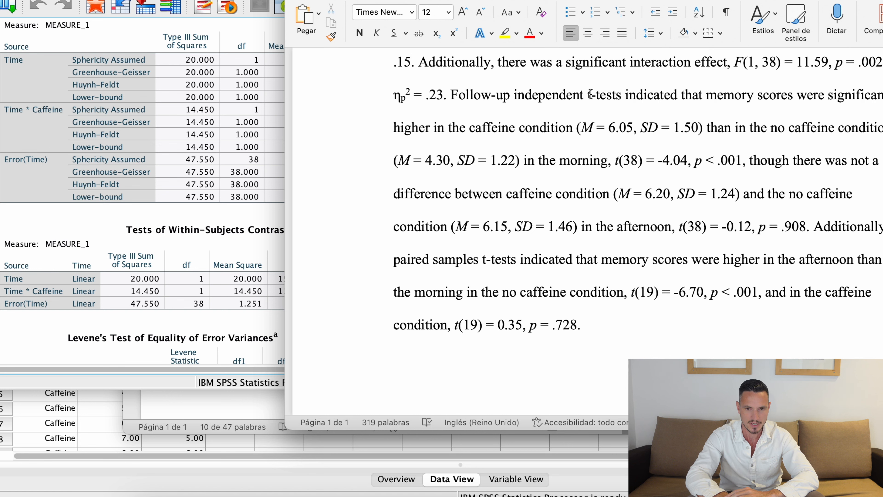
pyautogui.scroll(-1, 600, 94)
pyautogui.scroll(-1, 581, 99)
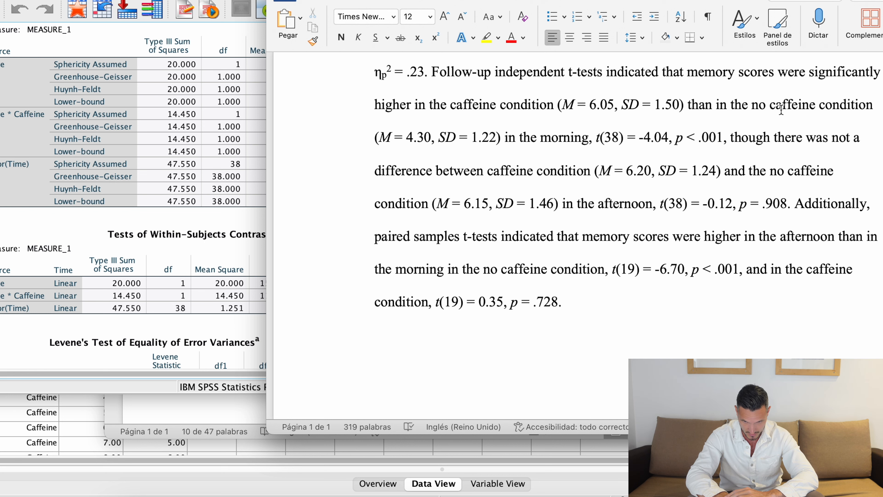
pyautogui.scroll(1, 579, 123)
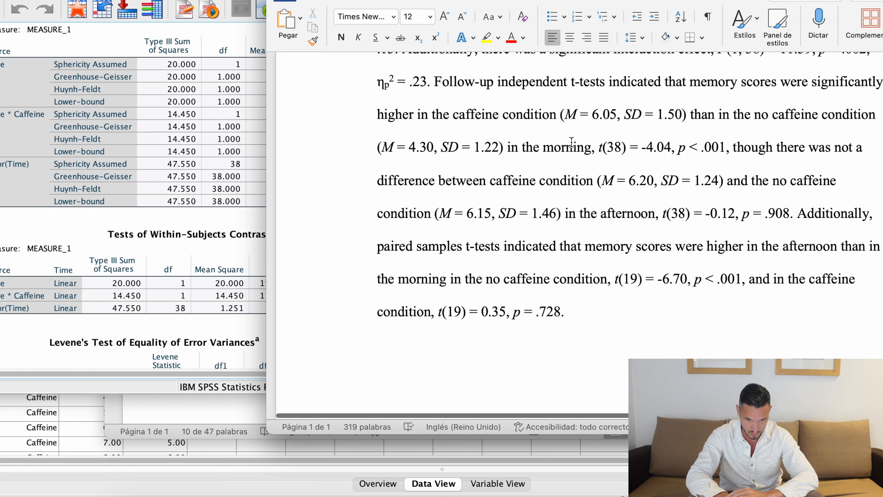
pyautogui.scroll(3, 571, 143)
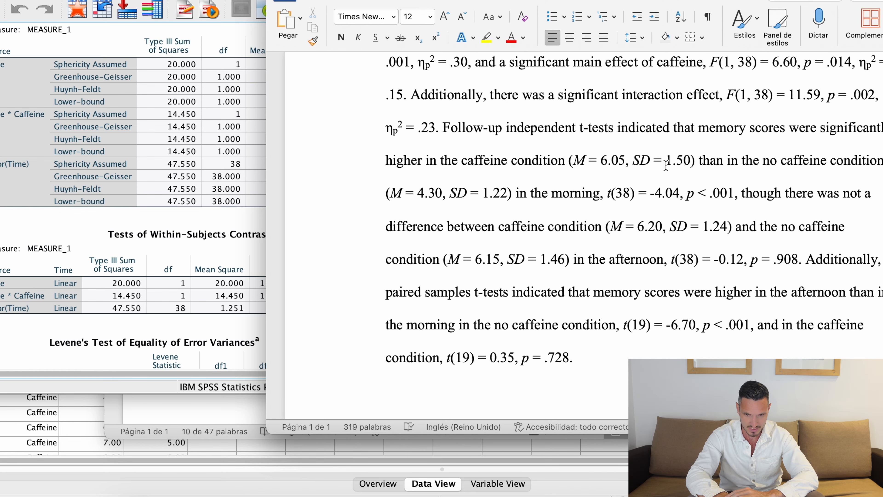
# Compare the reported condition means and SDs with the Descriptive Statistics table, highlighting the two afternoon M and SD pairs
pyautogui.scroll(10, 256, 331)
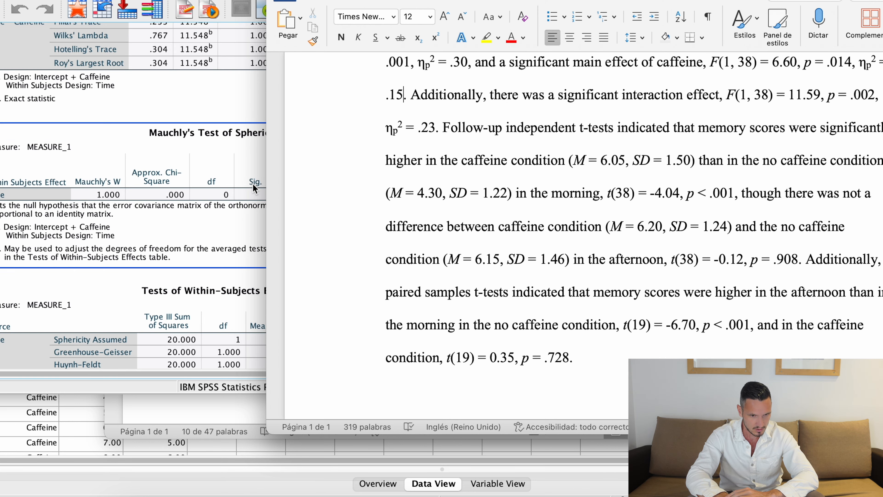
pyautogui.scroll(8, 255, 189)
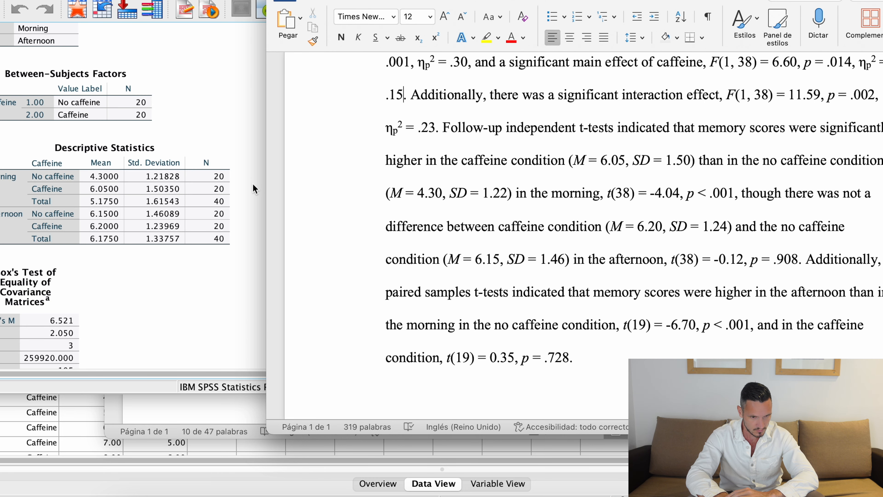
pyautogui.click(120, 160)
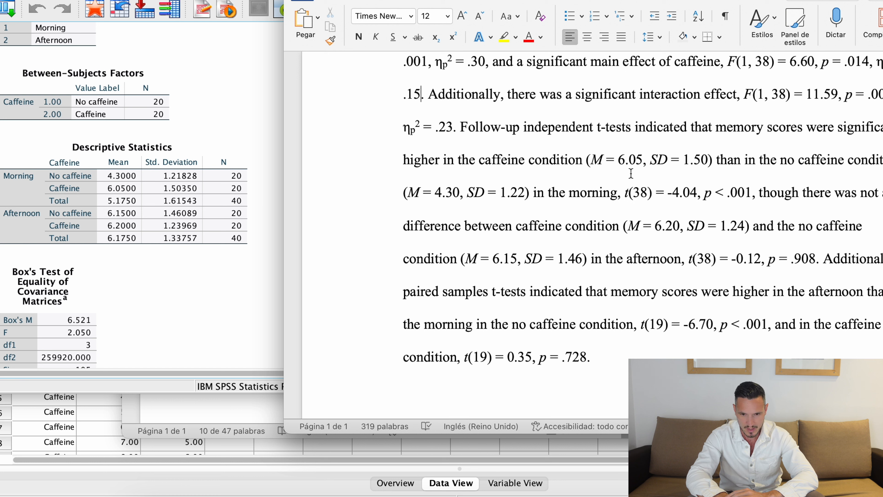
pyautogui.moveTo(628, 226); pyautogui.dragTo(726, 229)
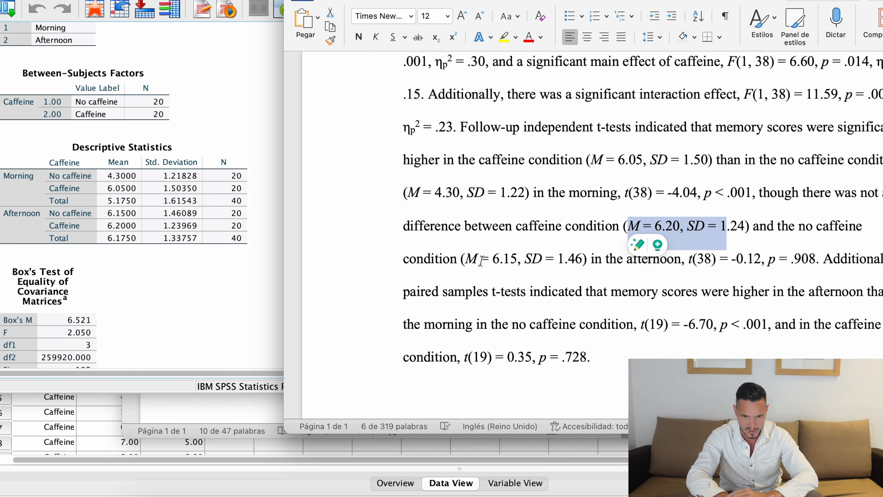
pyautogui.moveTo(466, 259); pyautogui.dragTo(568, 259)
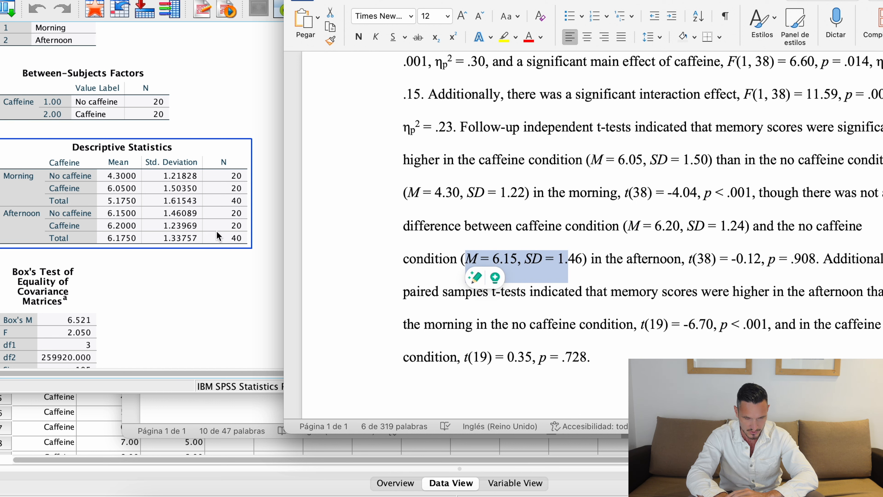
# Highlight the morning t test result in the write-up and find the Independent Samples Test table in the SPSS output
pyautogui.click(617, 199)
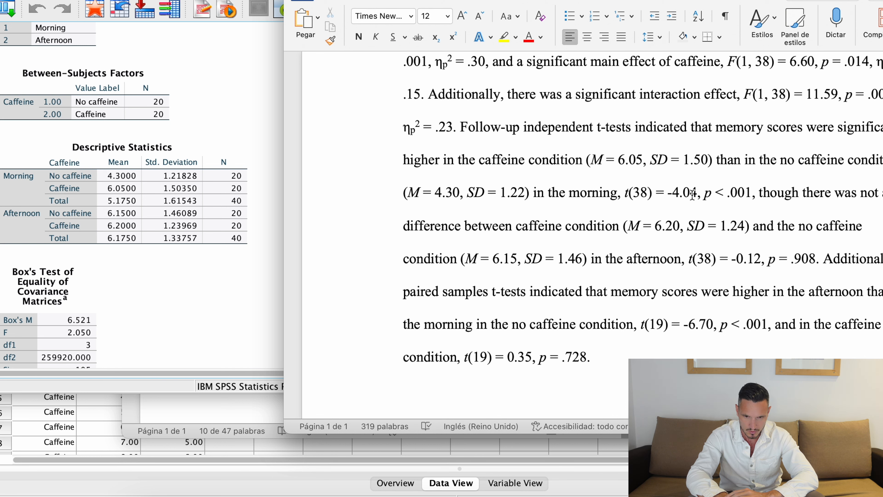
pyautogui.moveTo(625, 193); pyautogui.dragTo(752, 192)
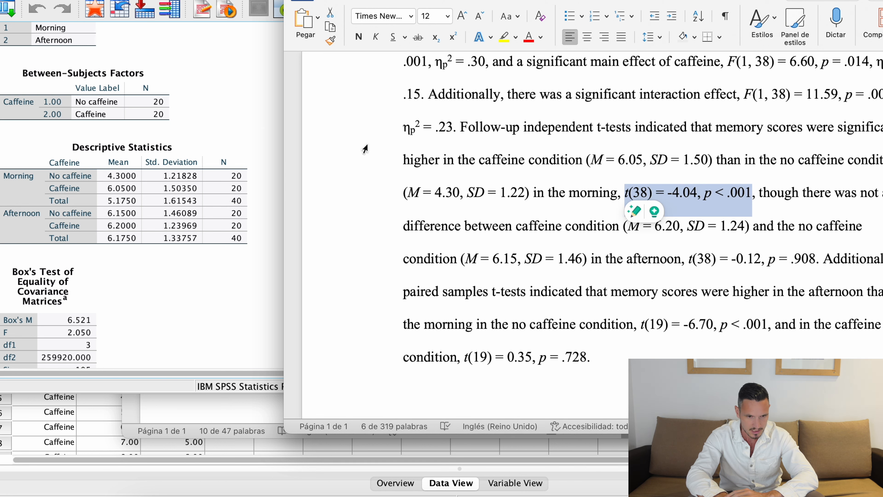
pyautogui.click(263, 121)
pyautogui.scroll(-10, 262, 120)
pyautogui.scroll(-15, 262, 118)
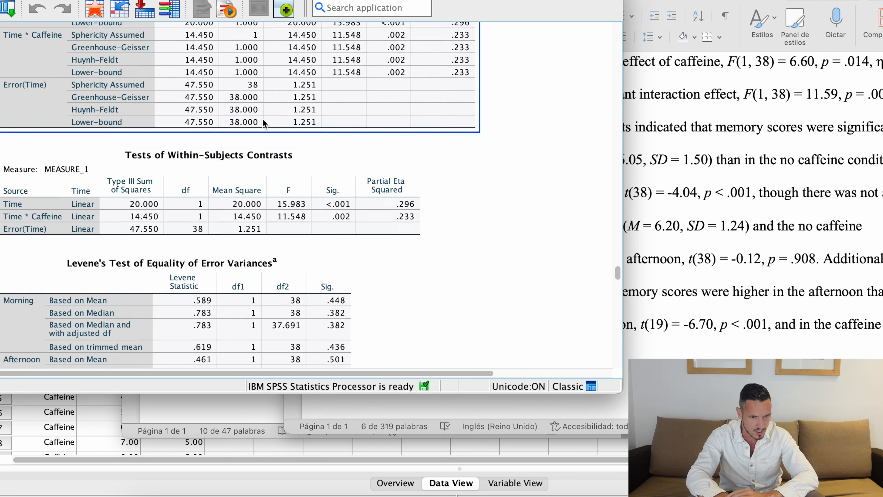
pyautogui.scroll(-20, 263, 122)
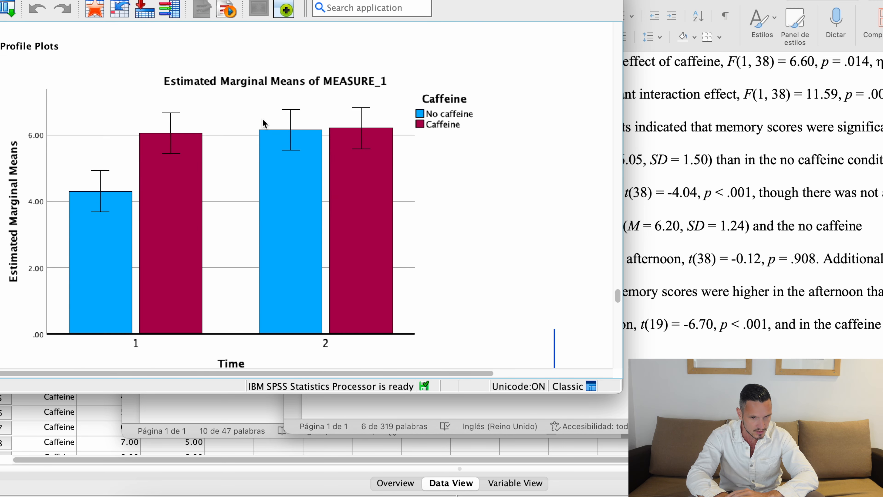
# Check the reported t, df and p values for the morning against the Equal variances assumed row of the Independent Samples Test table
pyautogui.click(633, 201)
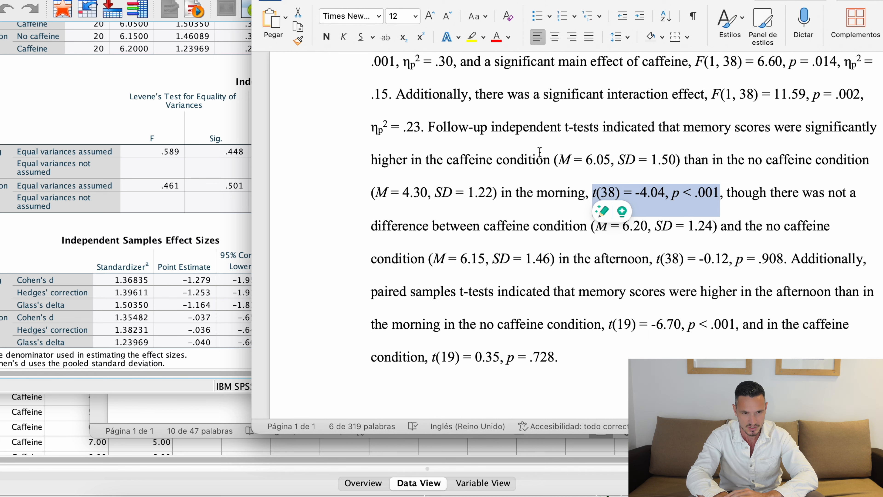
pyautogui.click(205, 107)
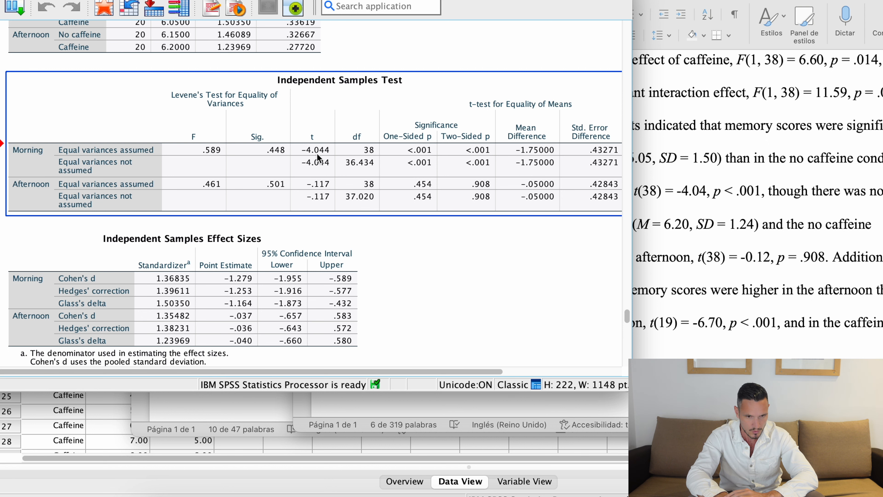
pyautogui.click(648, 216)
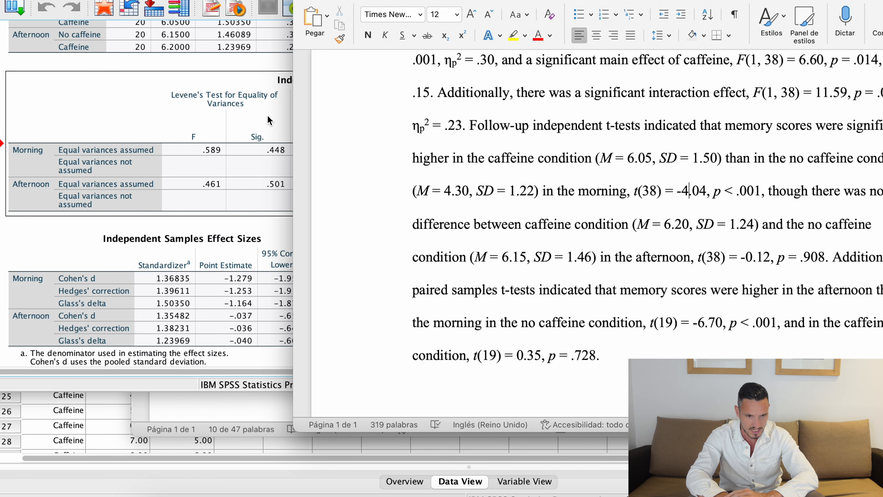
pyautogui.click(268, 116)
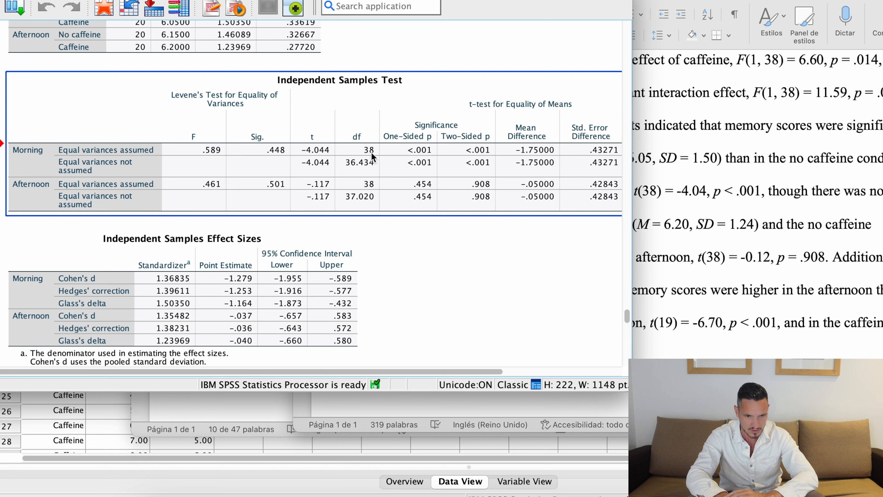
pyautogui.click(689, 191)
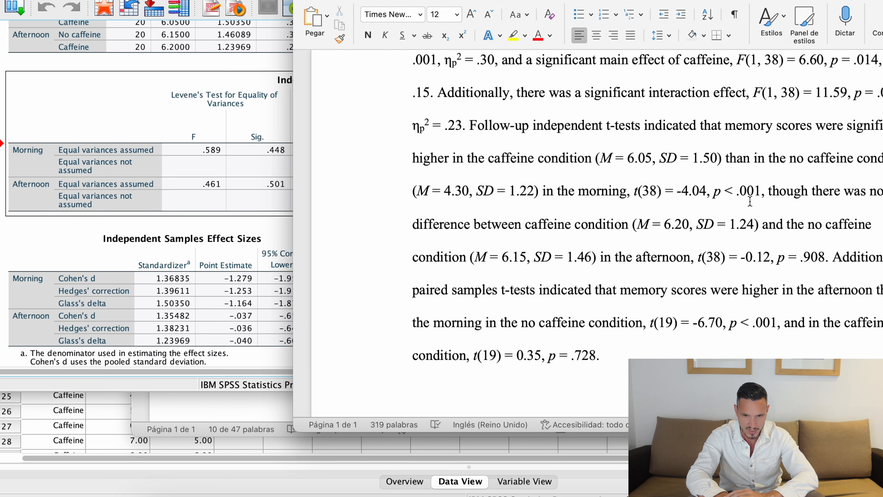
pyautogui.click(264, 175)
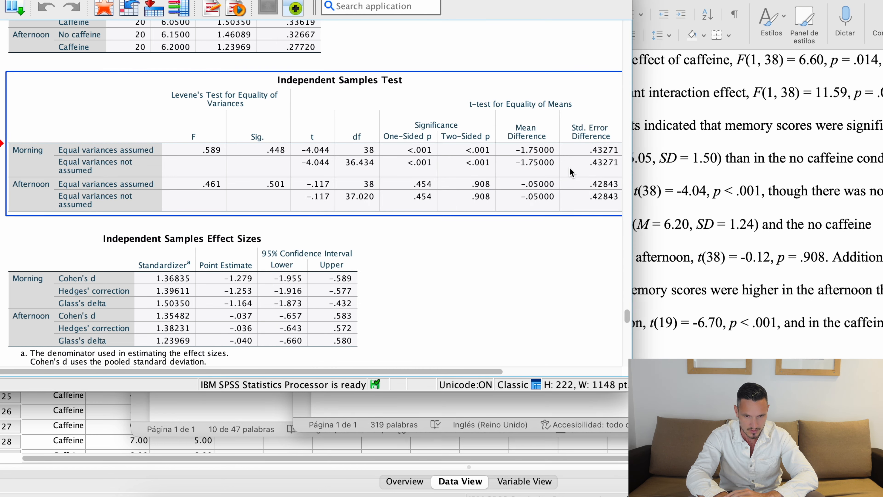
# Highlight the afternoon t test result in the write-up and check it against the Afternoon rows of the Independent Samples Test table
pyautogui.click(694, 158)
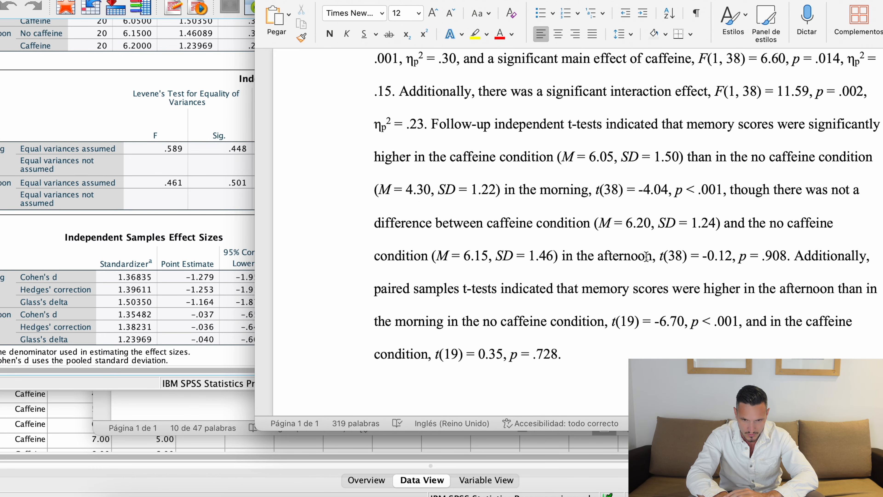
pyautogui.moveTo(661, 256); pyautogui.dragTo(778, 261)
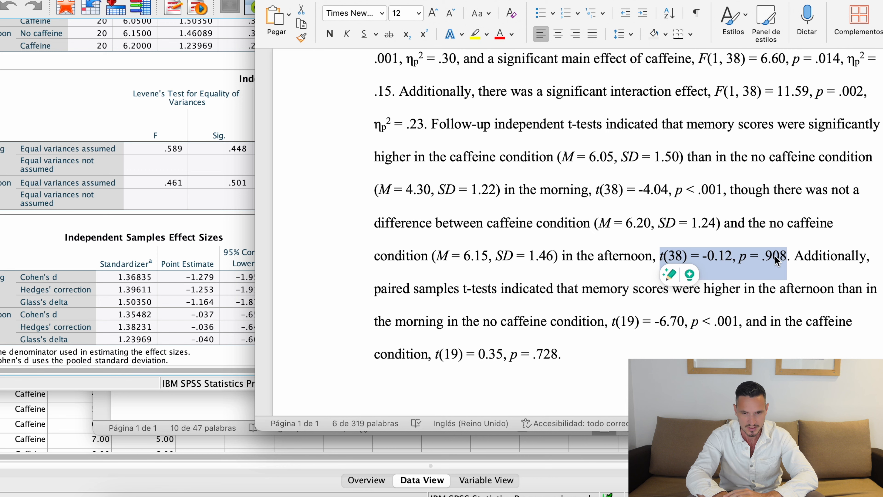
pyautogui.click(232, 211)
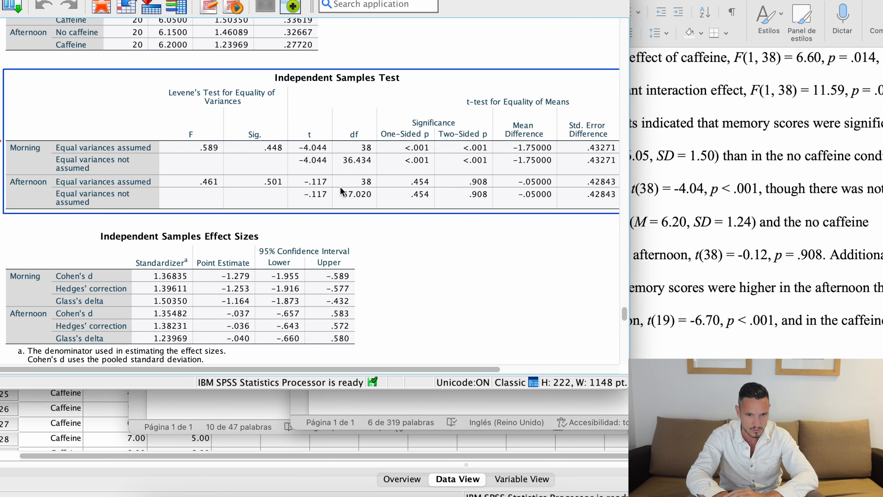
pyautogui.click(768, 228)
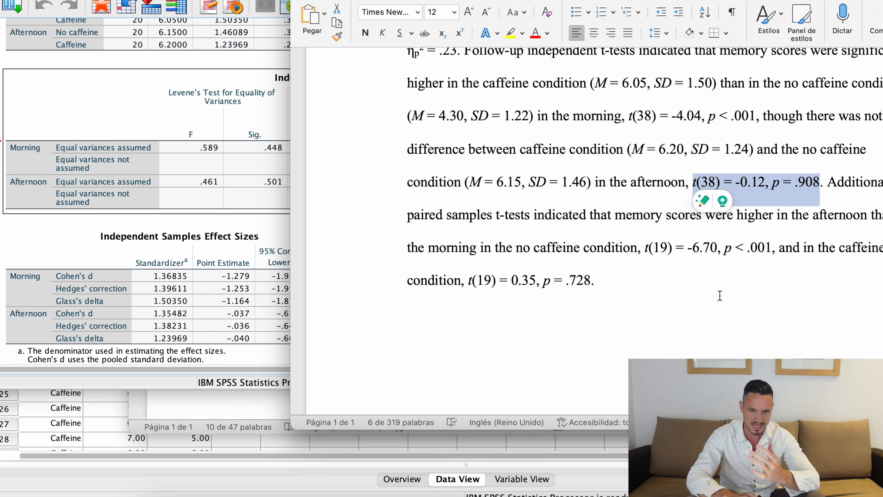
pyautogui.click(681, 283)
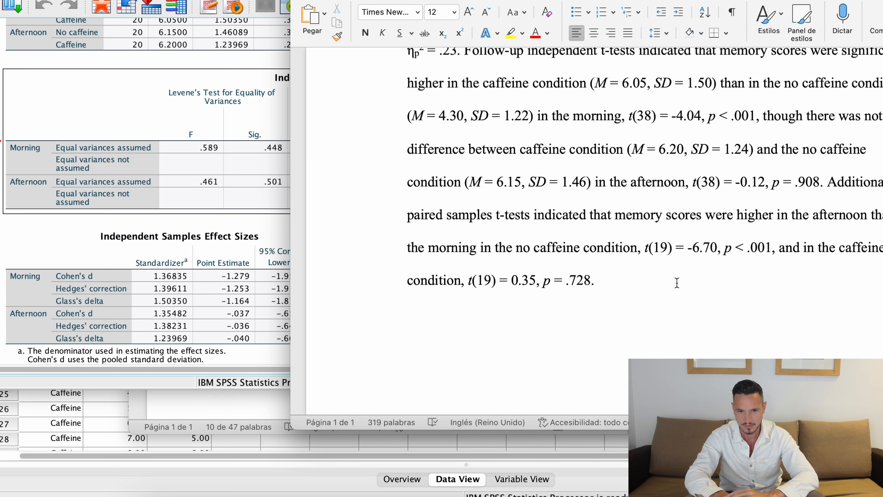
# Find the paired samples t test output for the No caffeine group and highlight "no caffeine condition" in the write-up
pyautogui.click(183, 204)
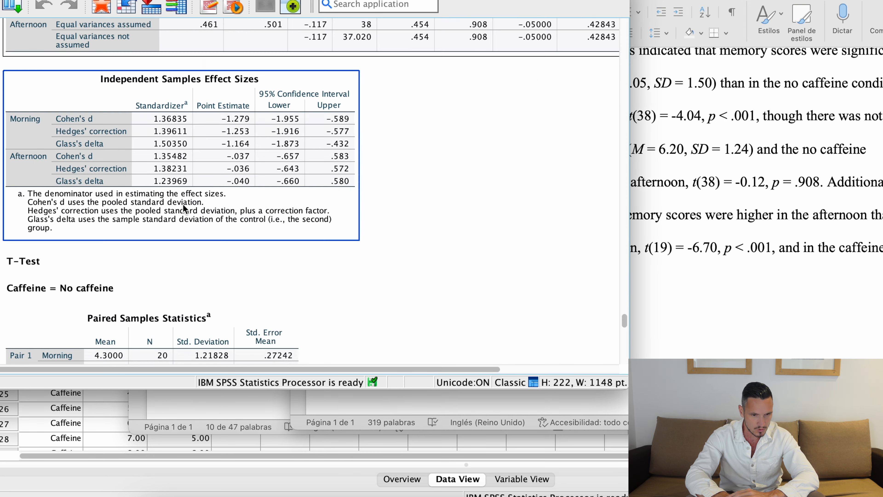
pyautogui.scroll(-5, 183, 204)
pyautogui.scroll(-2, 183, 203)
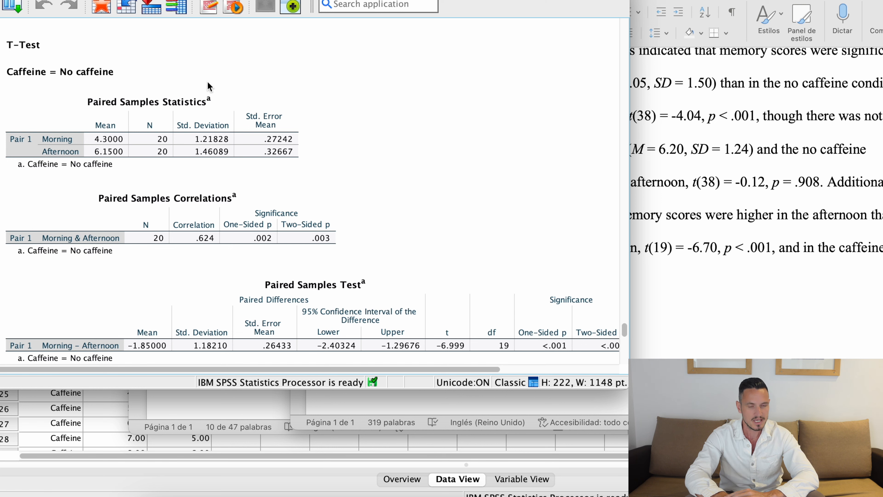
pyautogui.scroll(-6, 179, 82)
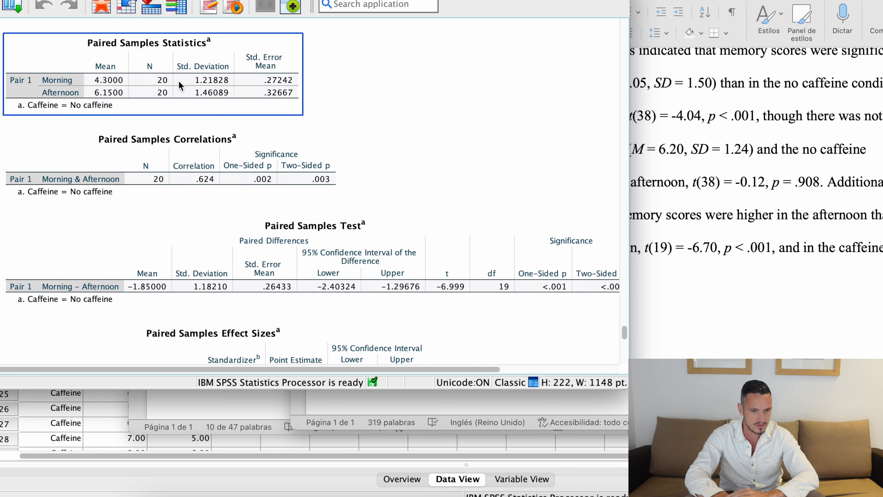
pyautogui.scroll(-8, 179, 82)
pyautogui.scroll(9, 127, 134)
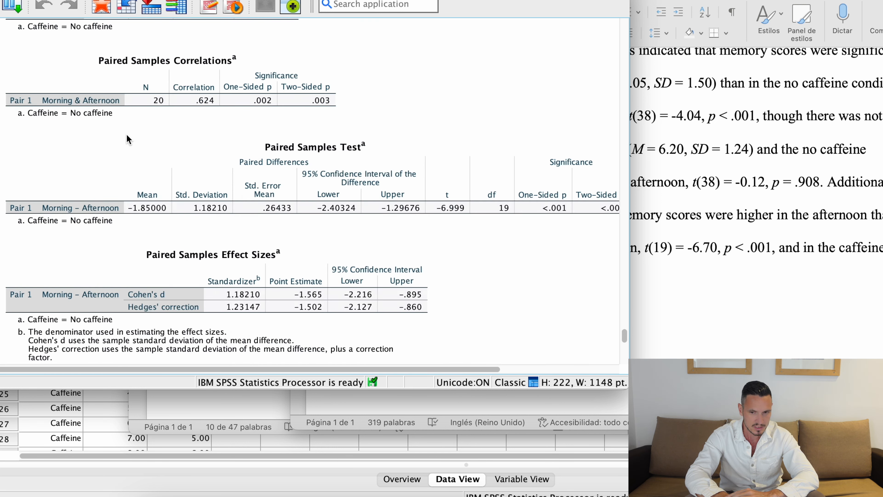
pyautogui.click(742, 275)
pyautogui.moveTo(487, 249); pyautogui.dragTo(578, 249)
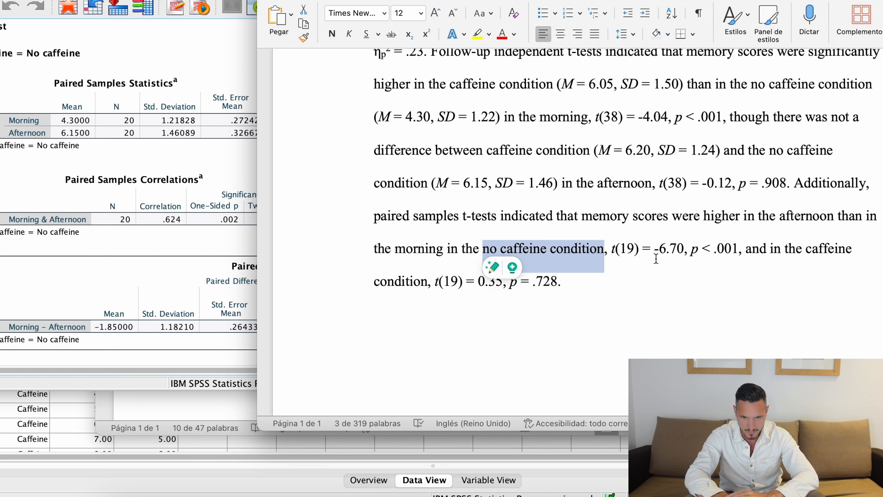
# Check the reported t, df and p values for the no caffeine condition against the Paired Samples Test table
pyautogui.click(223, 247)
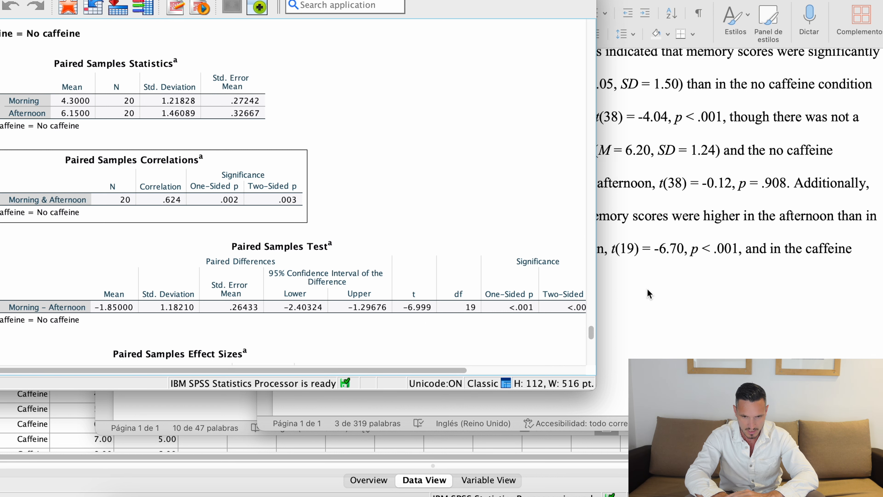
pyautogui.click(625, 251)
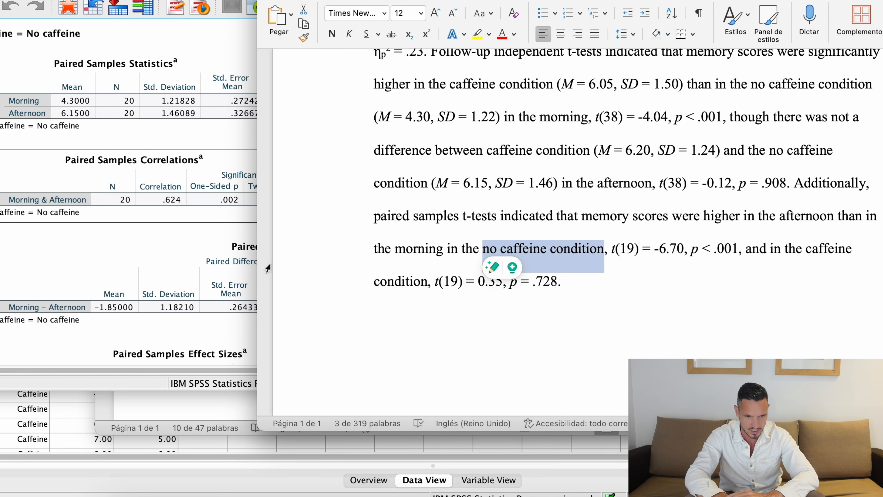
pyautogui.click(208, 268)
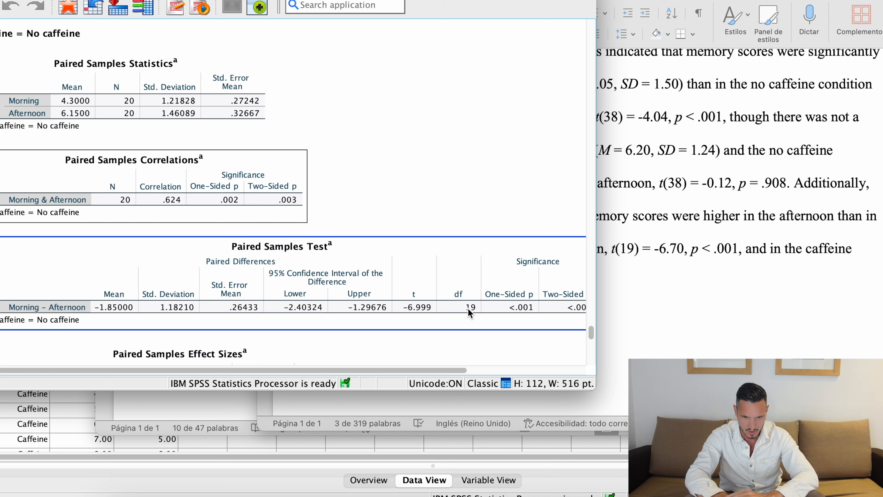
pyautogui.click(718, 316)
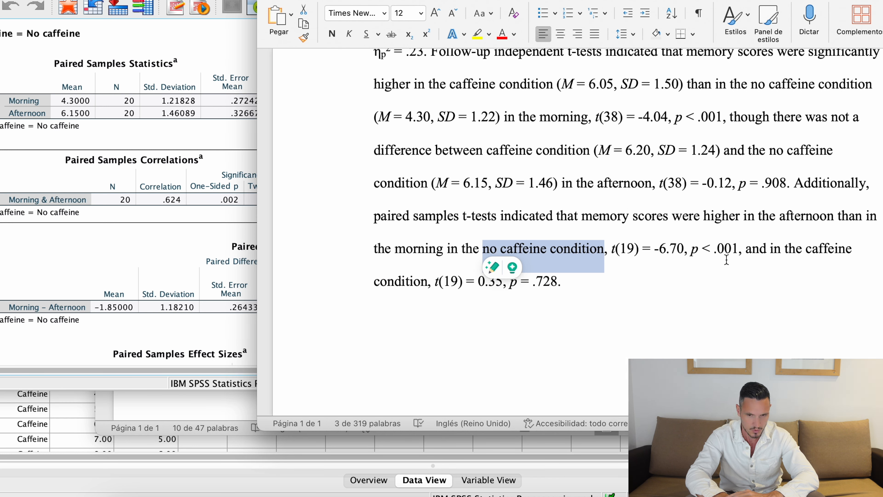
pyautogui.click(254, 248)
pyautogui.hscroll(2, 497, 290)
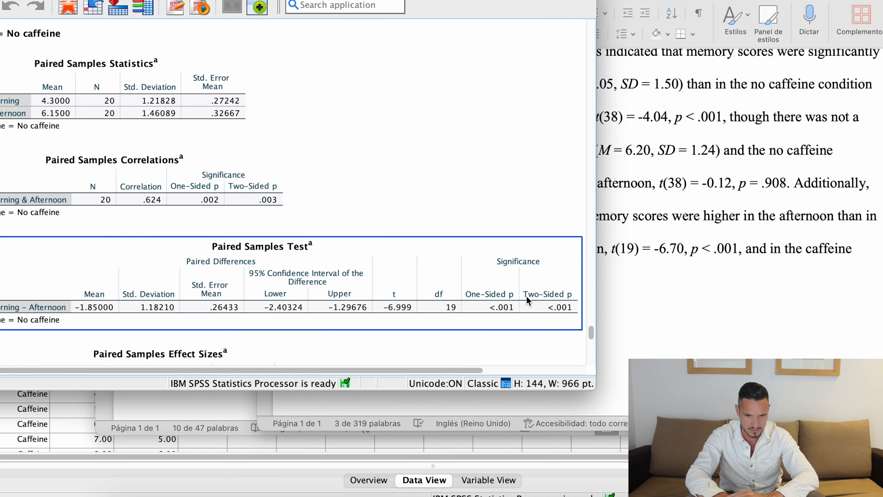
# Highlight the caffeine condition's t test result in the write-up and find the Caffeine group's Paired Samples Test table in the SPSS output
pyautogui.click(763, 300)
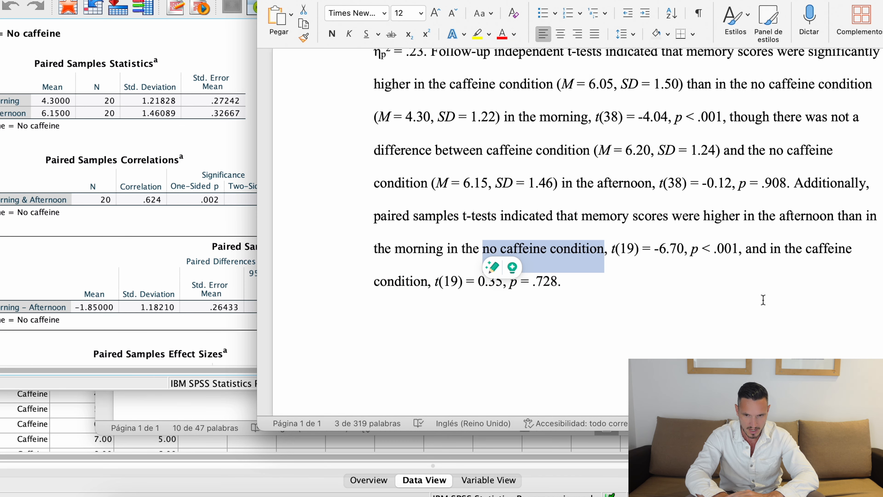
pyautogui.moveTo(496, 283); pyautogui.dragTo(561, 281)
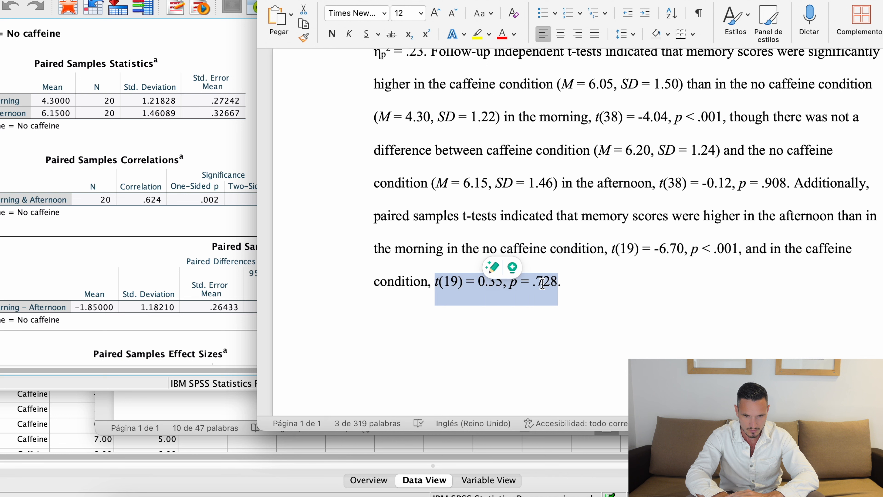
pyautogui.click(172, 248)
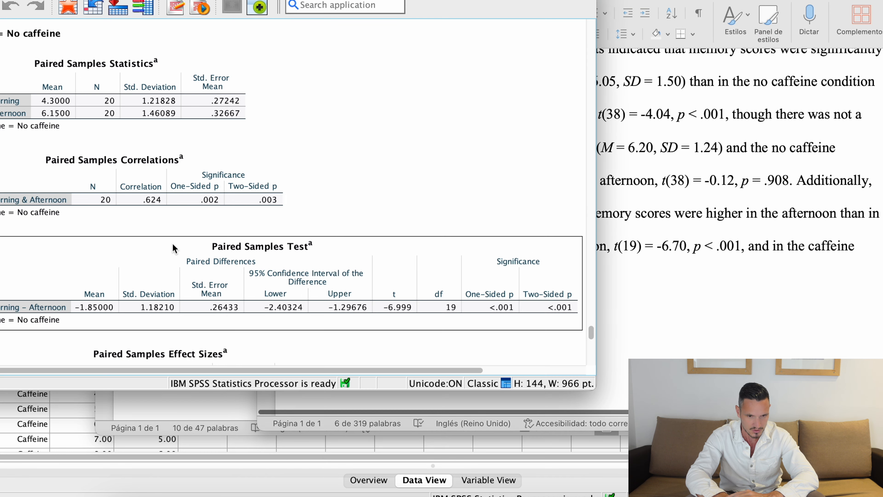
pyautogui.scroll(-10, 174, 249)
pyautogui.click(612, 287)
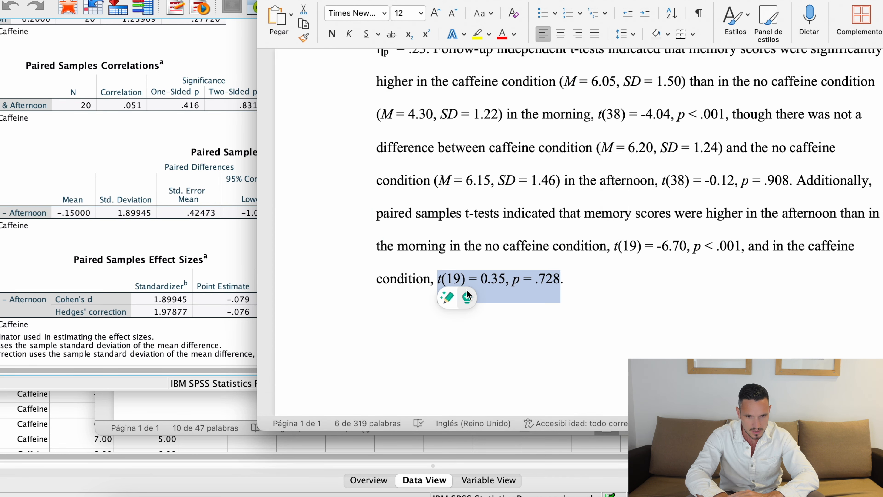
pyautogui.click(256, 241)
pyautogui.click(369, 227)
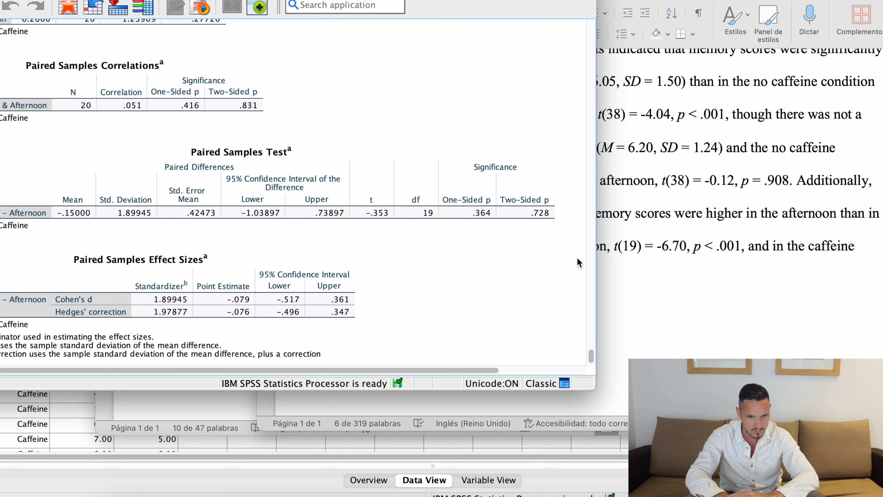
# Compare the reported t, df and two-sided p values for the caffeine condition with its Paired Samples Test row
pyautogui.click(600, 258)
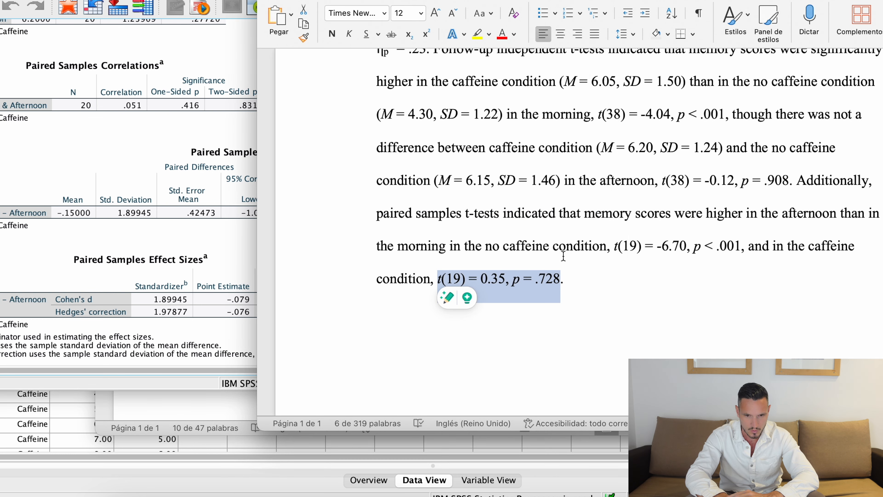
pyautogui.click(248, 250)
pyautogui.click(685, 317)
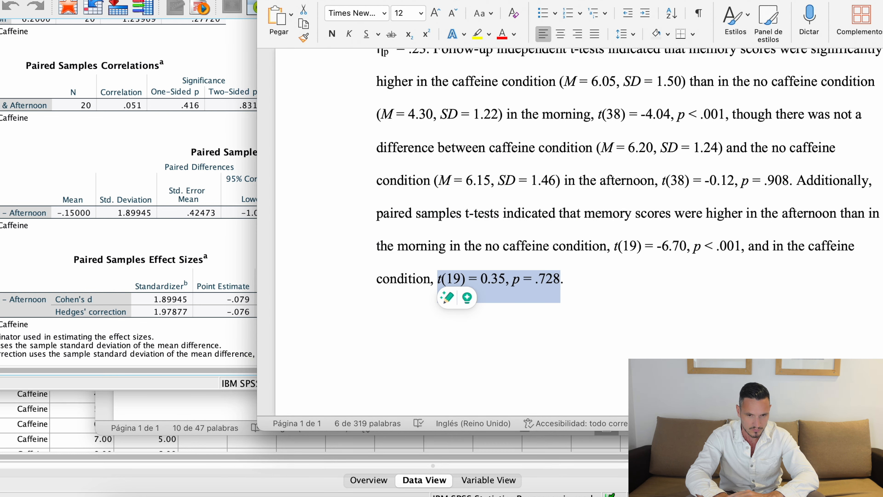
pyautogui.click(216, 243)
pyautogui.click(380, 219)
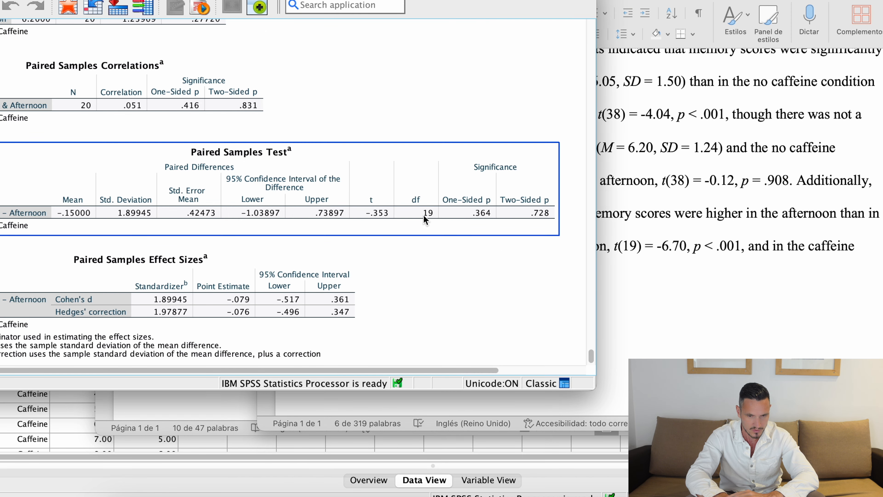
pyautogui.click(741, 325)
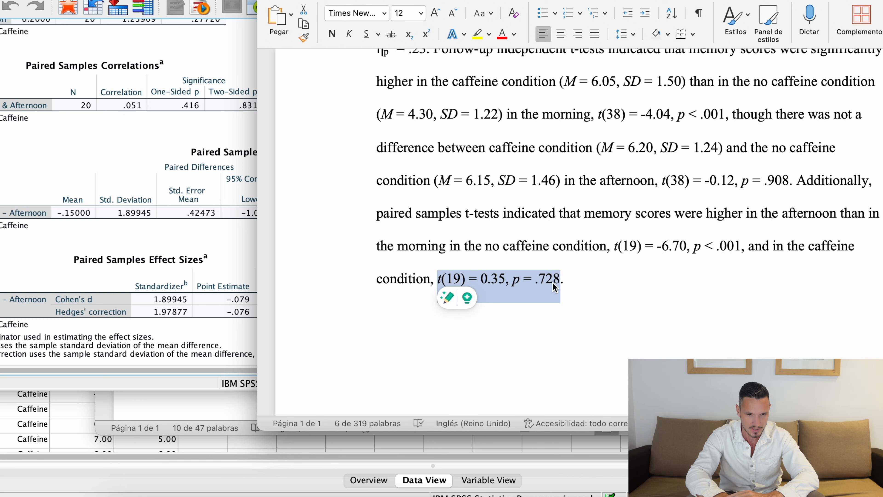
pyautogui.press('super+Tab')
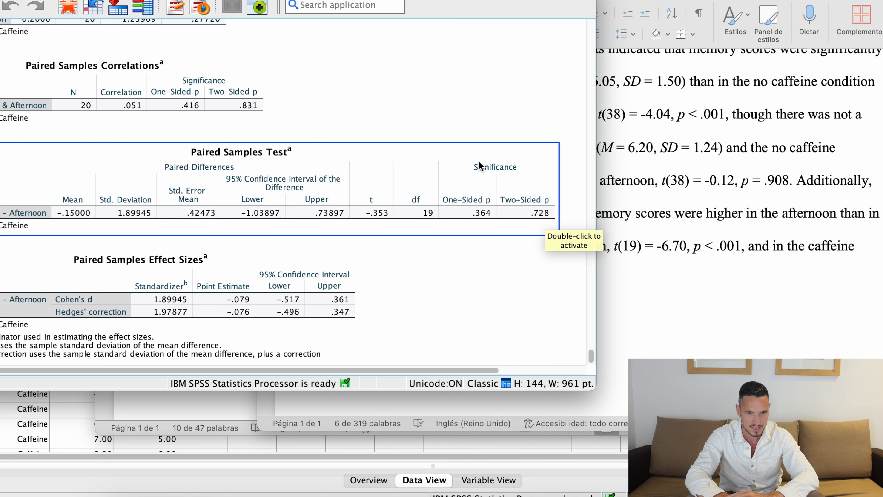
pyautogui.press('super+Tab')
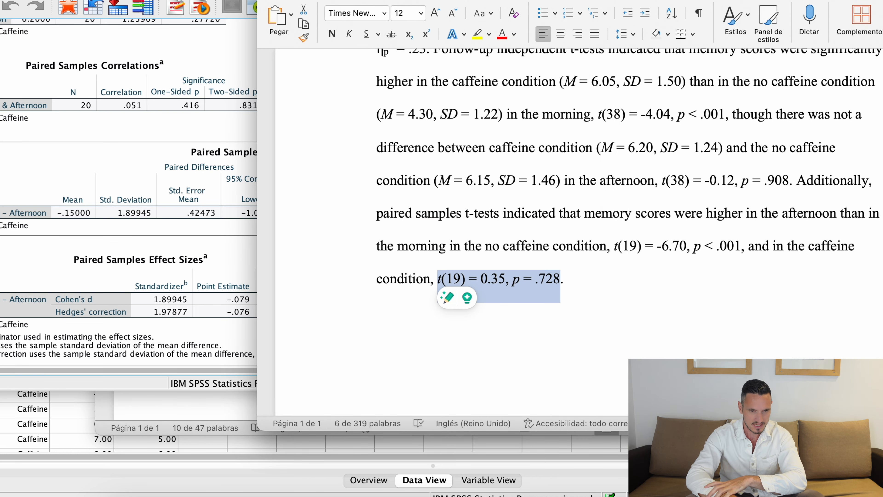
# Open the Estimated Marginal Means bar chart from the SPSS output in the Chart Editor and move the editor clear of the write-up
pyautogui.click(219, 278)
pyautogui.scroll(10, 216, 283)
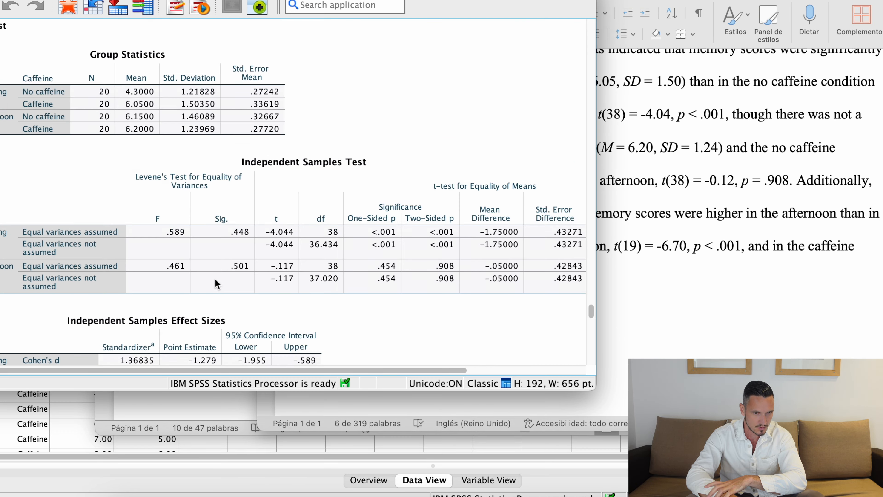
pyautogui.scroll(15, 216, 284)
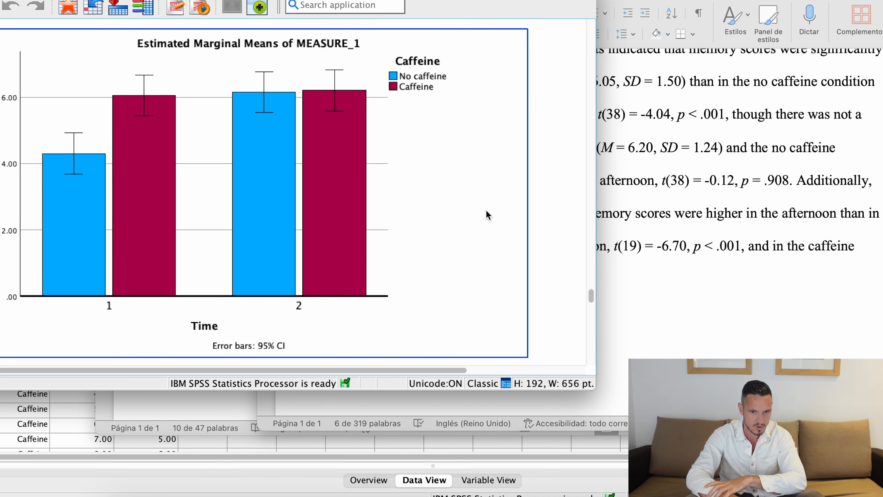
pyautogui.click(409, 207)
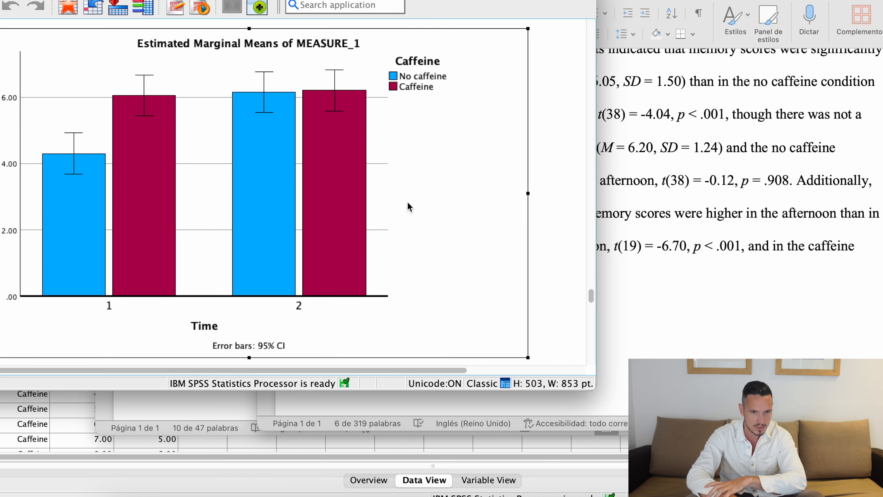
pyautogui.doubleClick(408, 207)
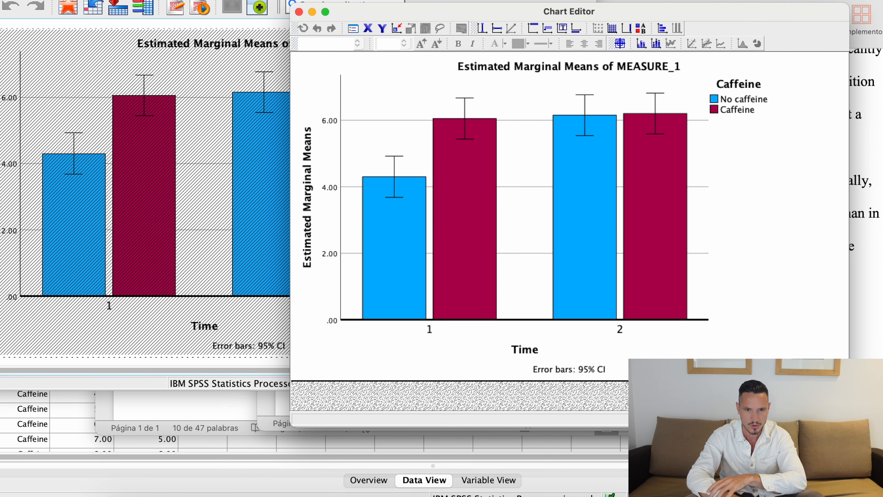
pyautogui.moveTo(455, 14); pyautogui.dragTo(373, 0)
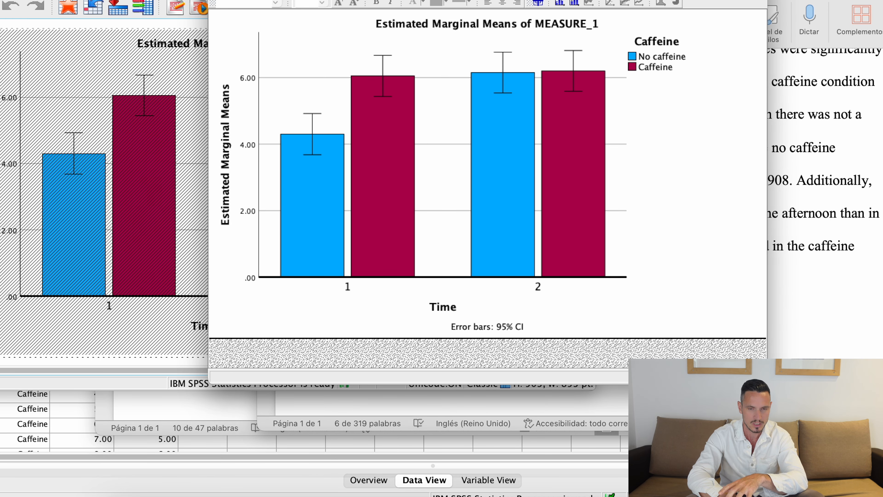
pyautogui.moveTo(373, 0); pyautogui.dragTo(195, 0)
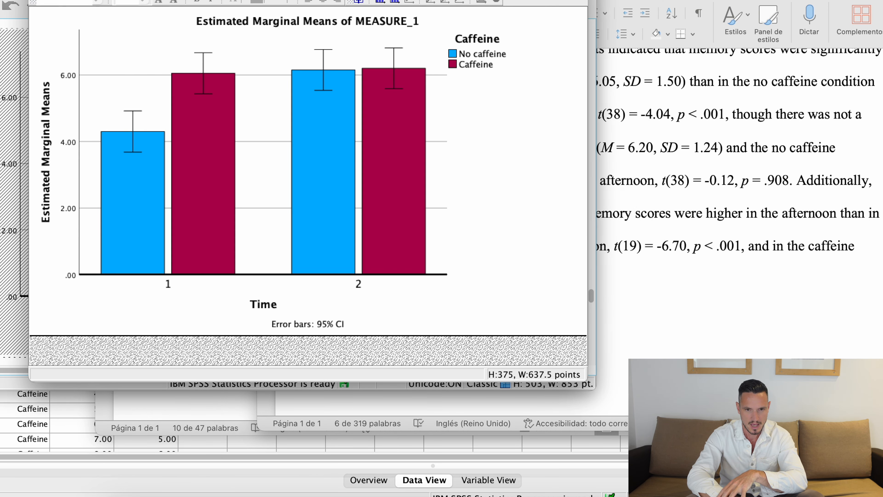
# Change the fill colour of the Caffeine bars to light grey (150, 145, 145)
pyautogui.click(400, 176)
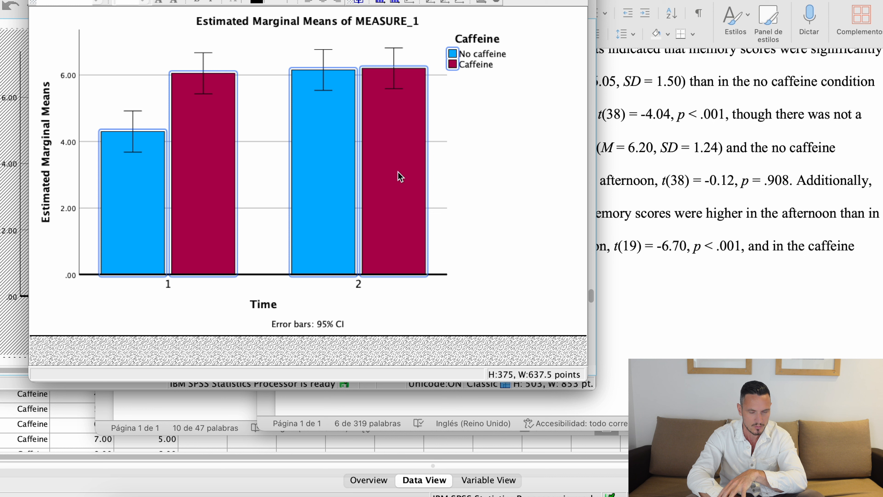
pyautogui.click(400, 177)
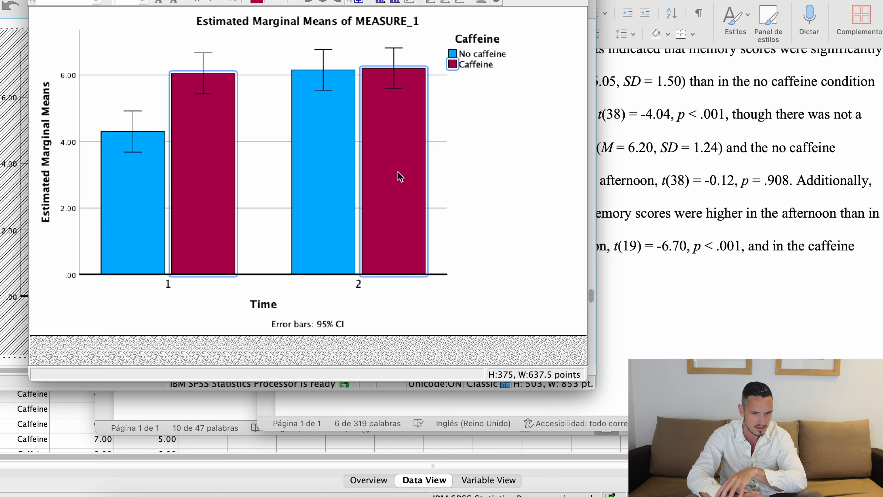
pyautogui.doubleClick(401, 177)
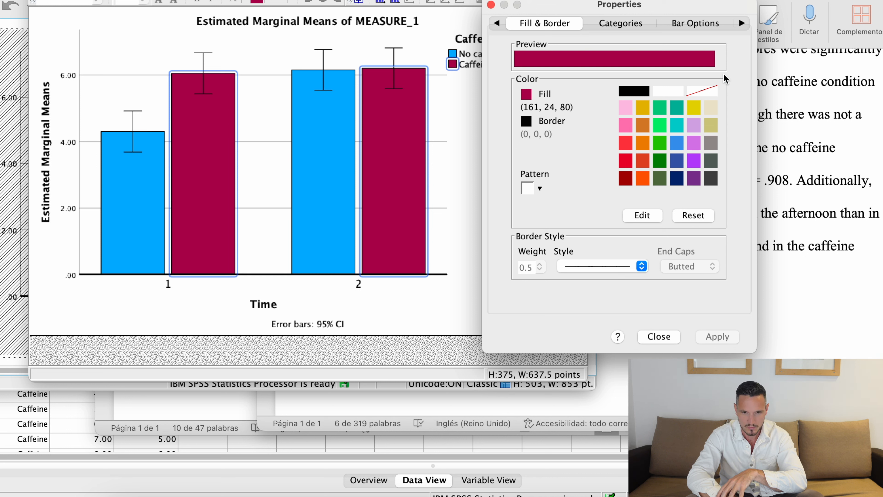
pyautogui.click(714, 144)
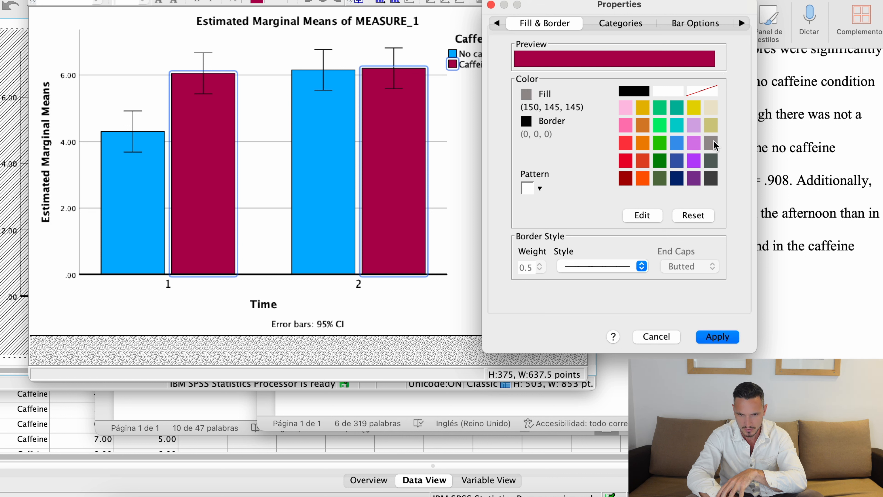
pyautogui.click(727, 339)
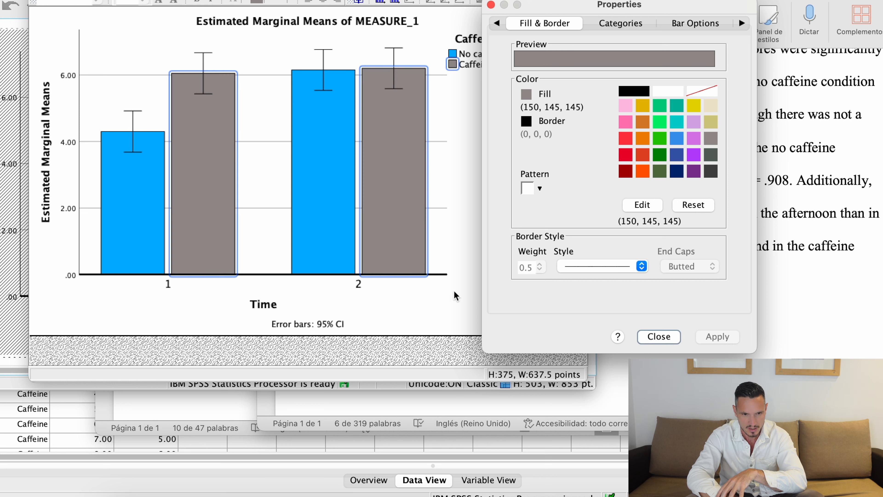
# Change the fill colour of the No caffeine bars to dark grey (90, 100, 94)
pyautogui.click(326, 182)
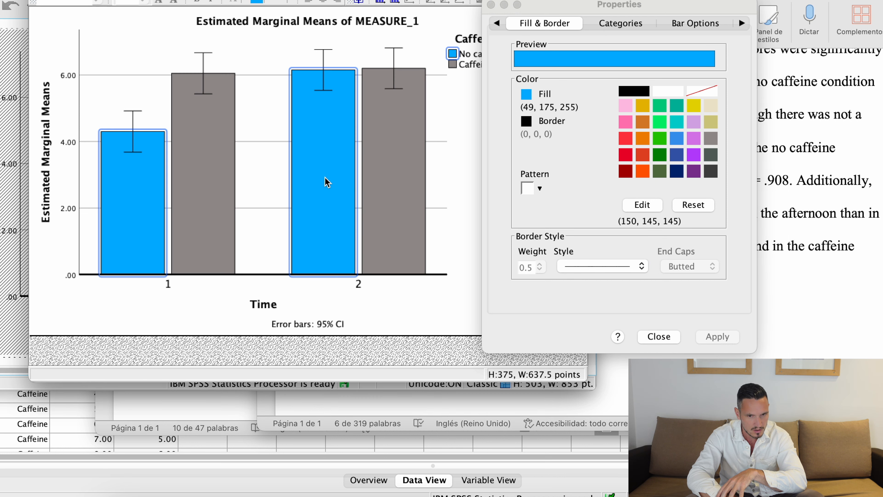
pyautogui.click(711, 154)
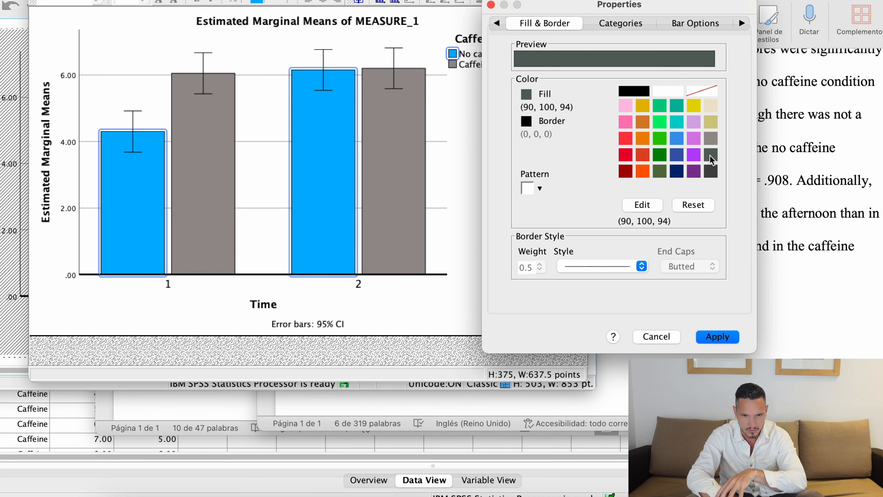
pyautogui.click(717, 337)
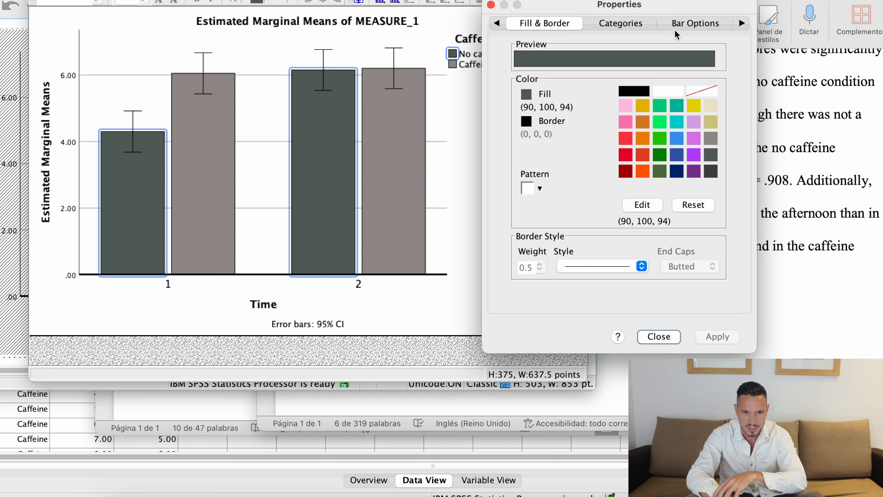
# Narrow all the bars in the chart to a width of 62% and close the bar properties
pyautogui.click(681, 31)
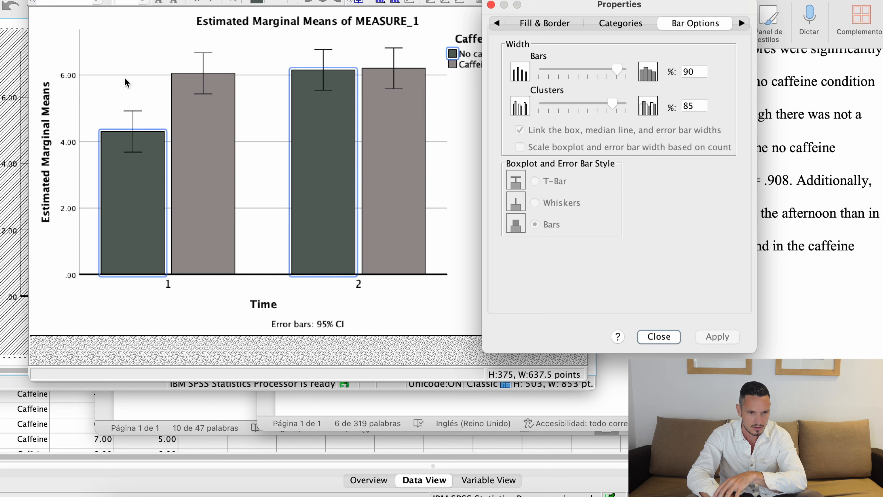
pyautogui.click(208, 124)
pyautogui.click(208, 124)
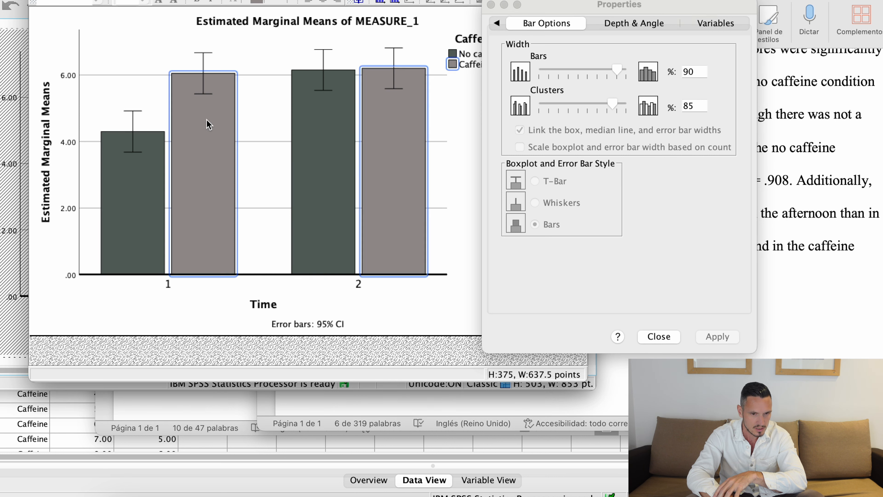
pyautogui.click(139, 34)
pyautogui.click(193, 123)
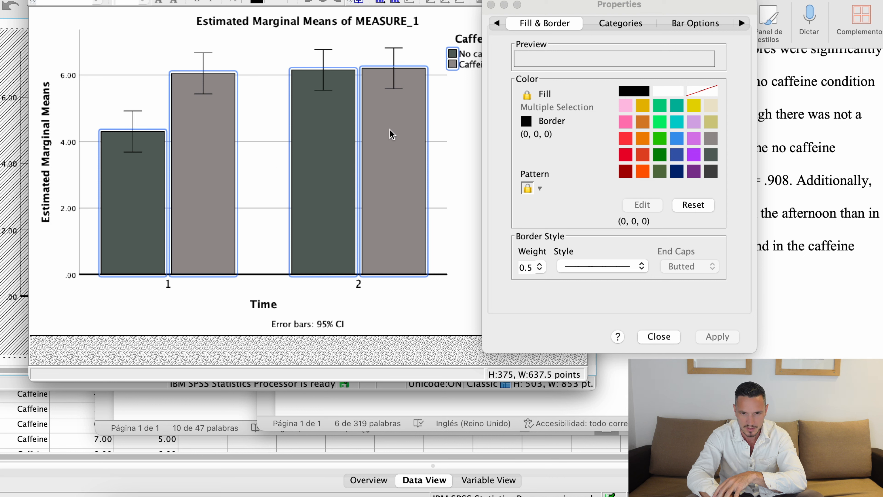
pyautogui.click(691, 28)
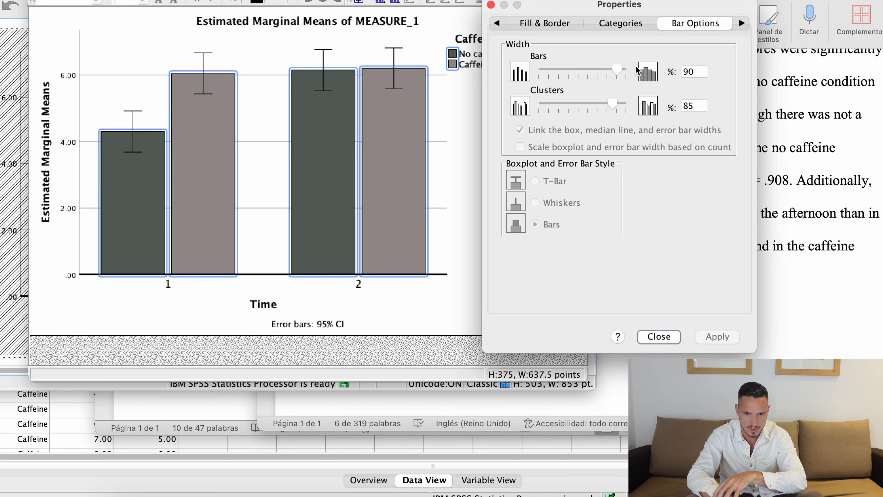
pyautogui.moveTo(618, 70); pyautogui.dragTo(591, 74)
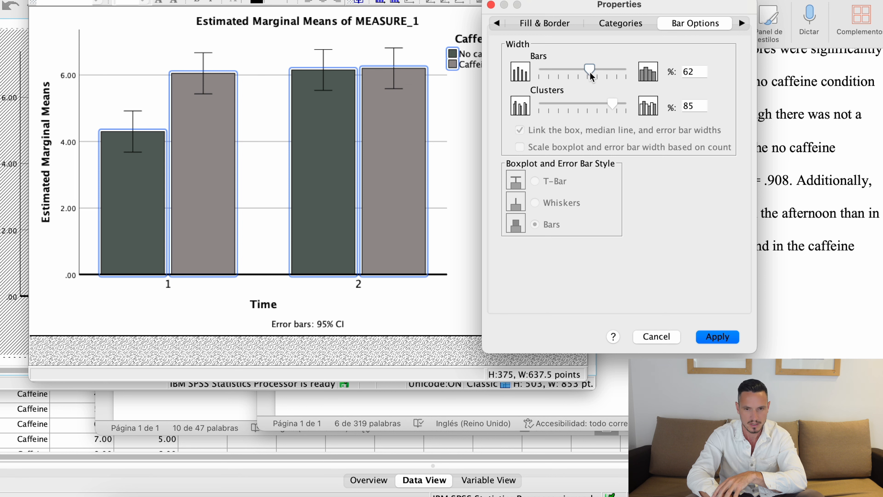
pyautogui.click(717, 336)
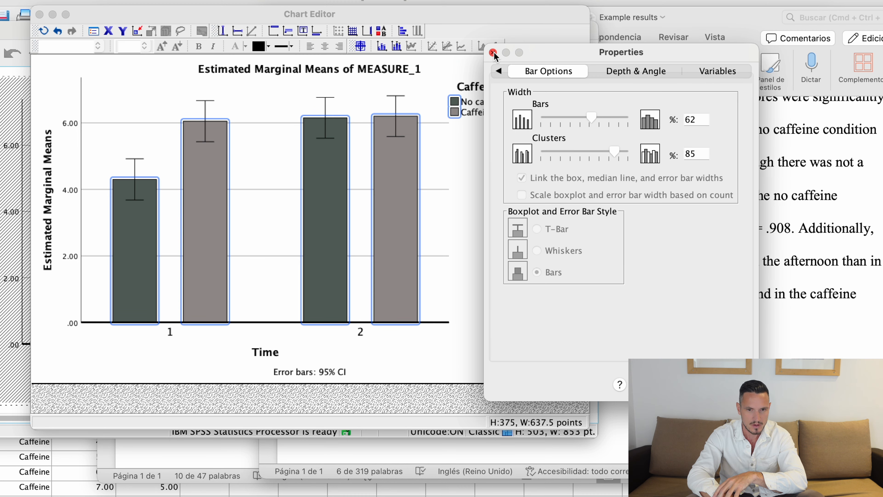
pyautogui.click(491, 5)
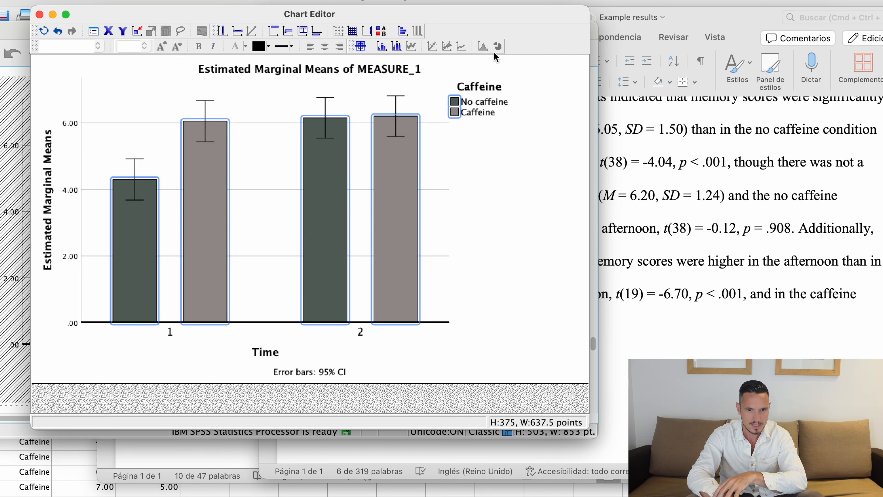
# Delete the chart's main title and the error bars footnote under the Time axis
pyautogui.click(335, 71)
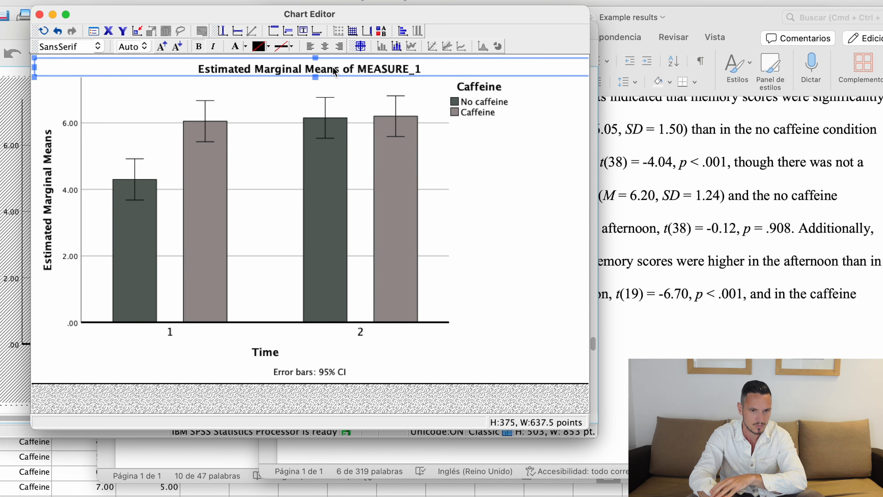
pyautogui.press('Delete')
pyautogui.click(494, 53)
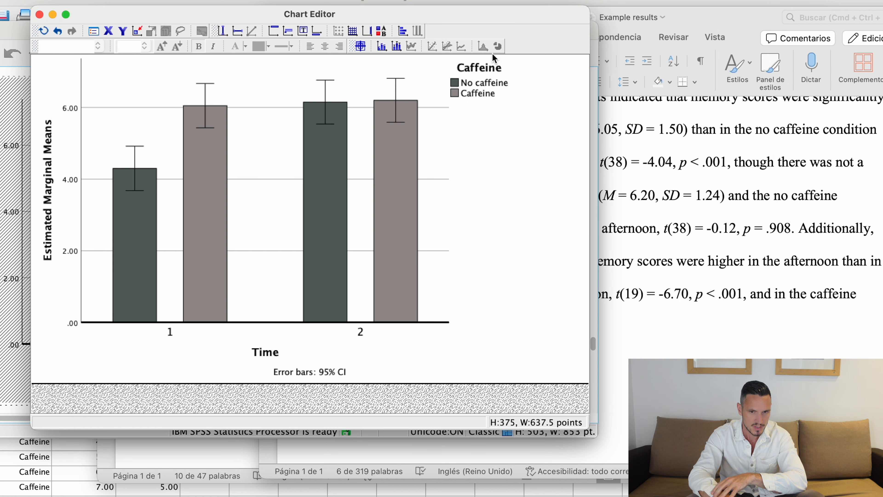
pyautogui.click(319, 377)
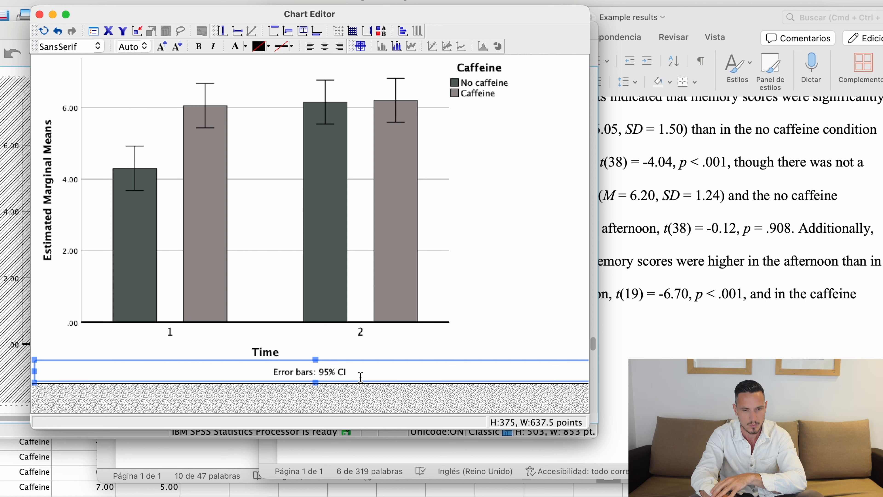
pyautogui.press('Delete')
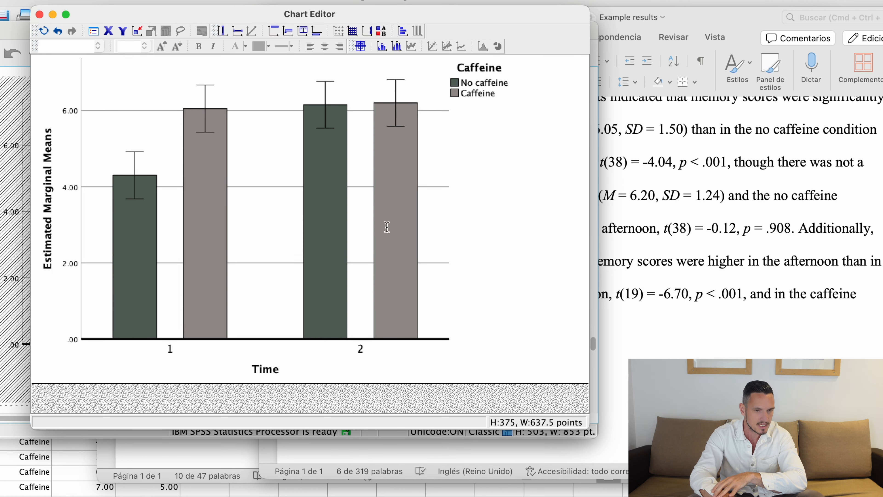
# Rename the y-axis title as "Memory Scores"
pyautogui.click(49, 152)
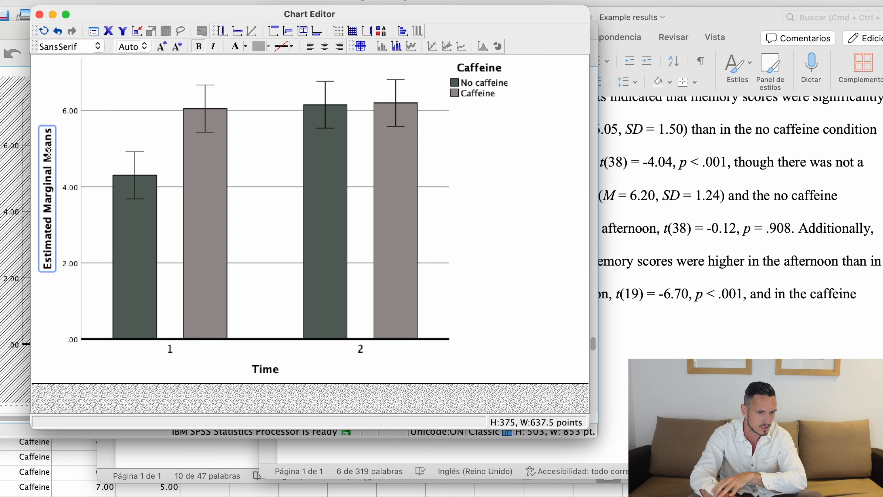
pyautogui.click(49, 152)
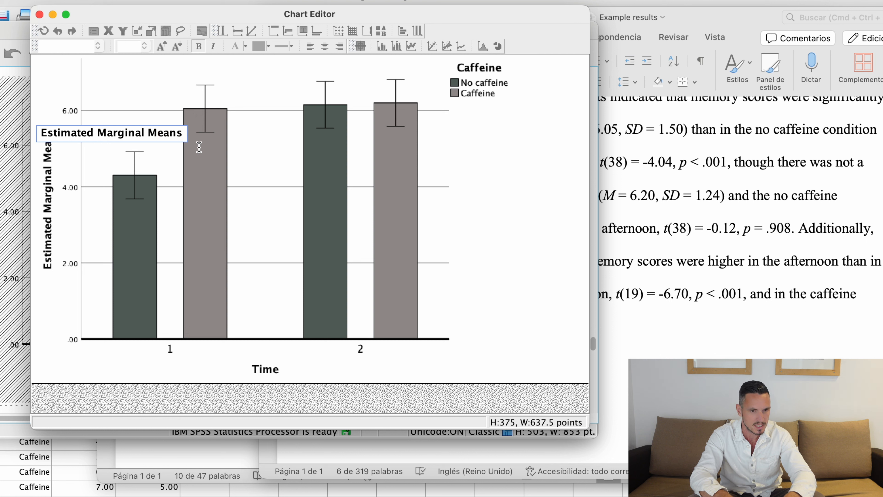
pyautogui.press('super+a')
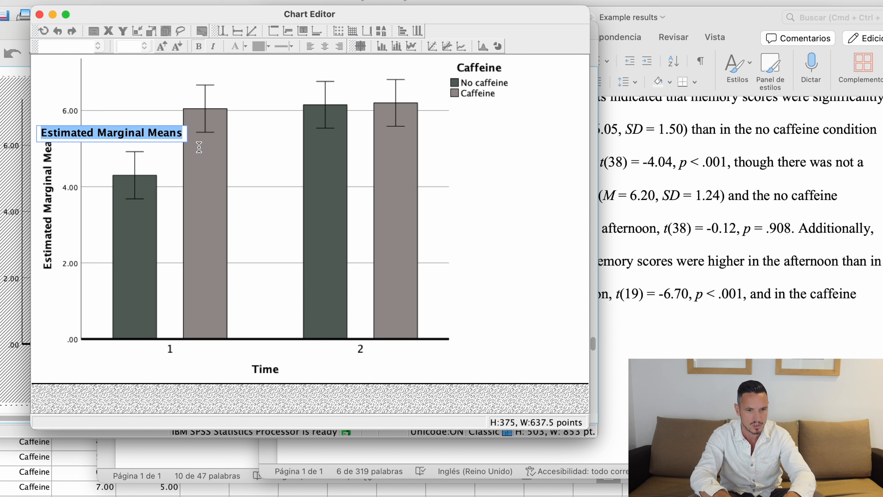
pyautogui.write('E')
pyautogui.press('BackSpace')
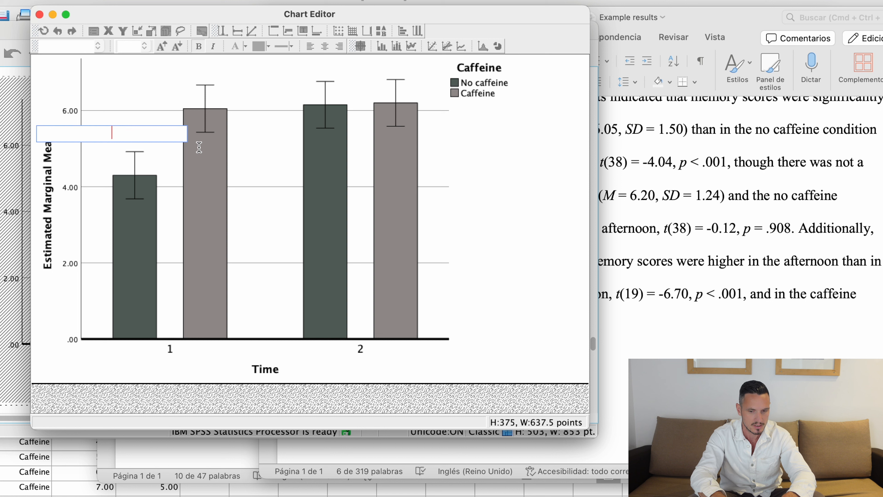
pyautogui.write('Mem')
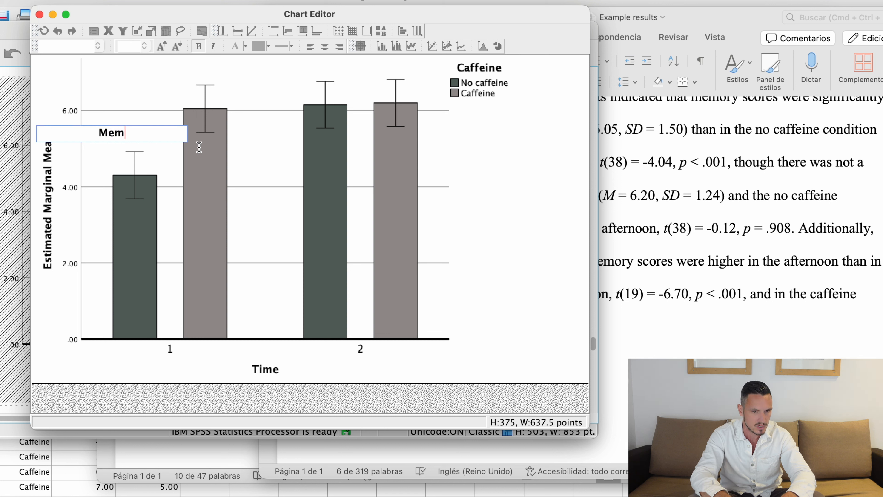
pyautogui.write('ory Scores')
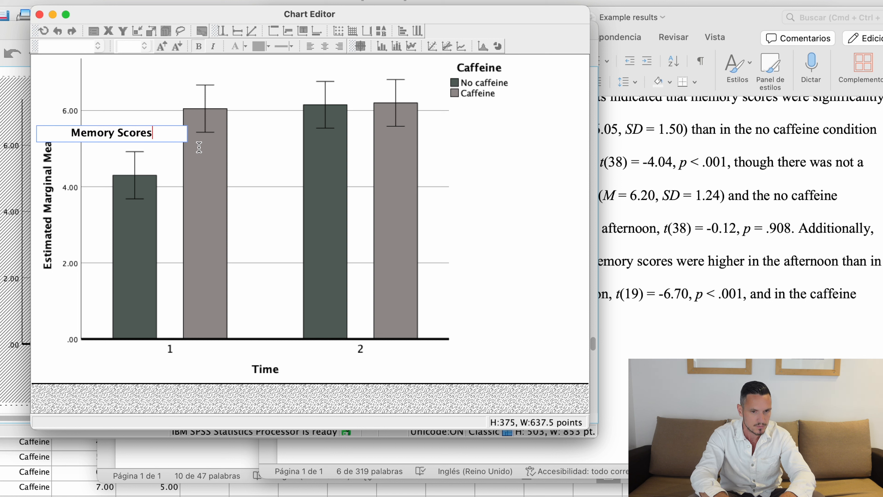
pyautogui.press('Return')
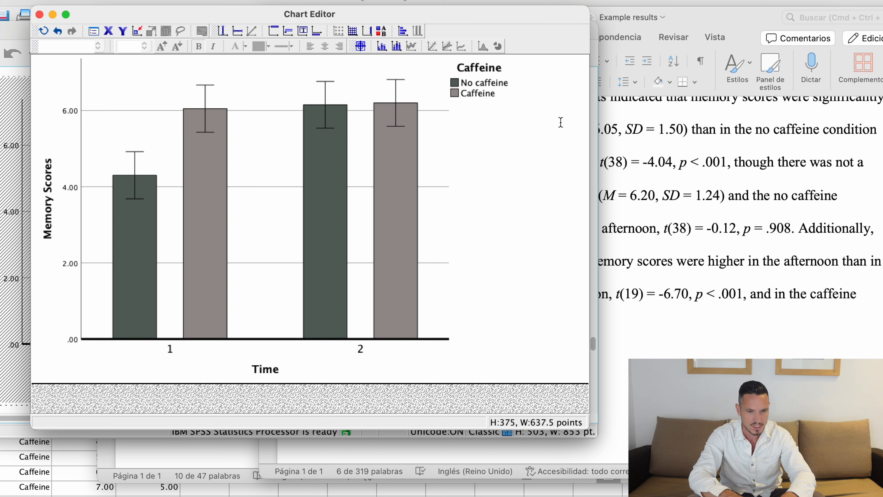
# Format the y-axis number labels in Times New Roman with a preferred size of 16
pyautogui.doubleClick(68, 112)
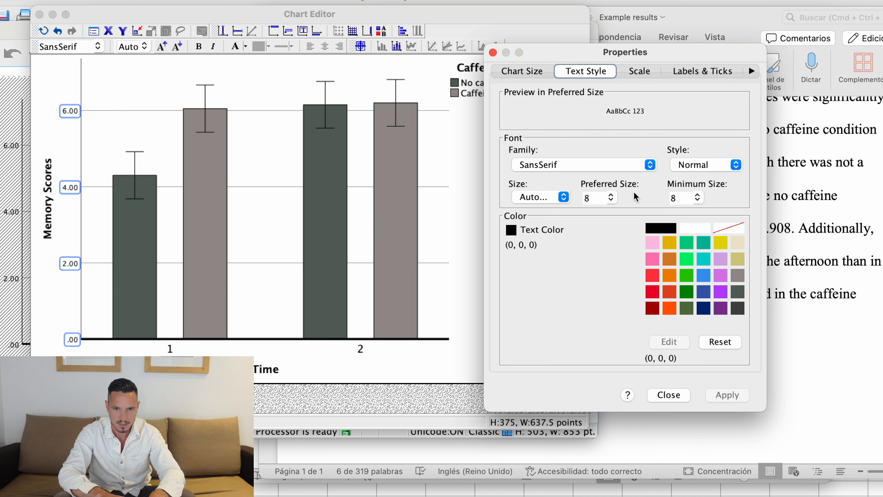
pyautogui.click(612, 198)
pyautogui.click(597, 280)
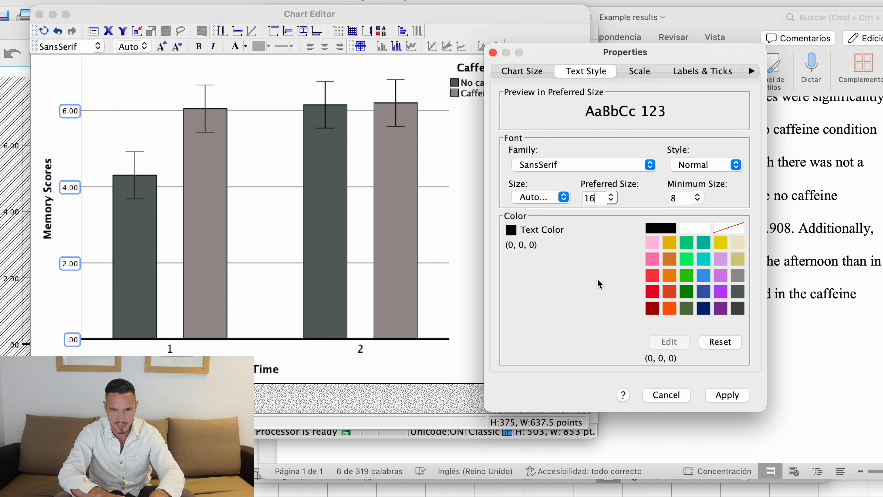
pyautogui.click(650, 165)
pyautogui.scroll(-10, 609, 222)
pyautogui.scroll(4, 609, 219)
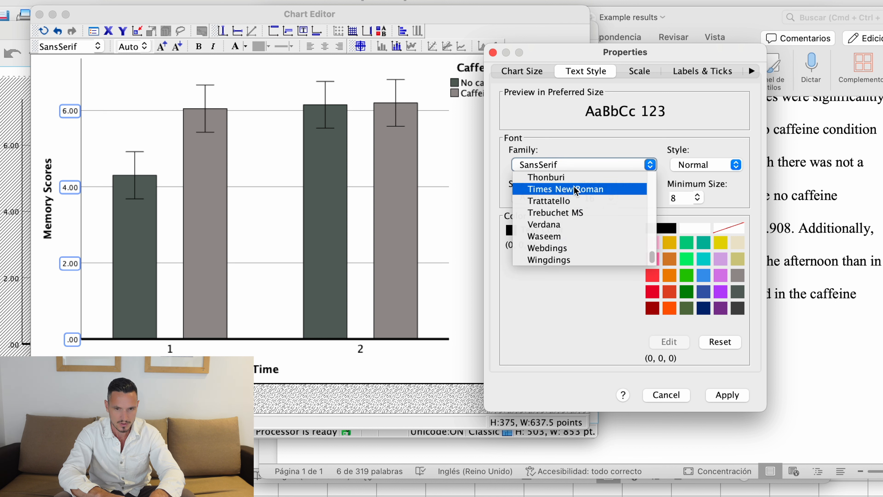
pyautogui.click(578, 189)
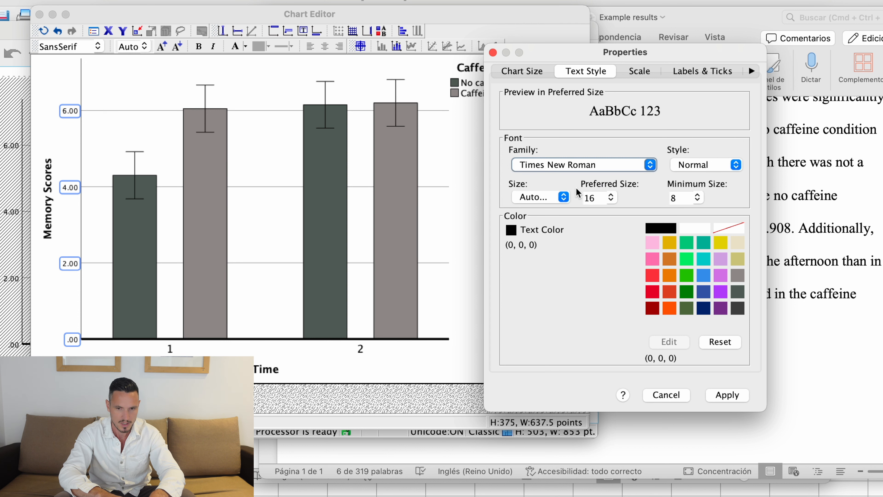
pyautogui.click(743, 400)
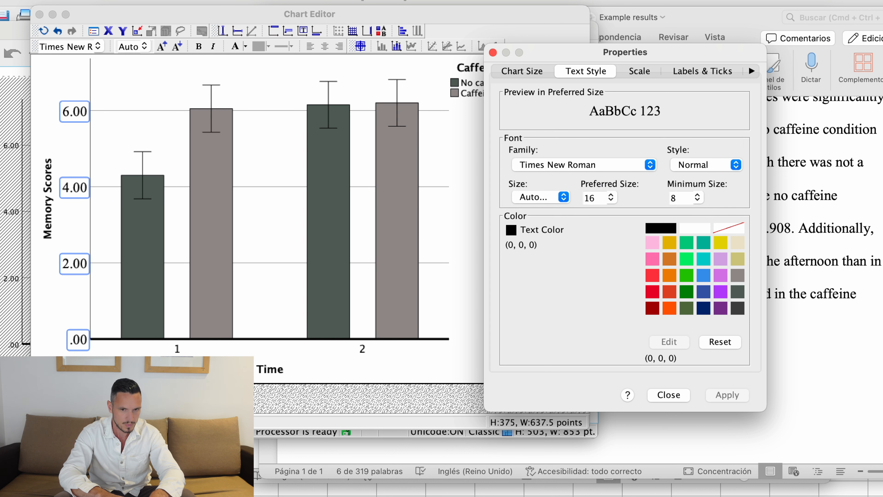
pyautogui.click(494, 52)
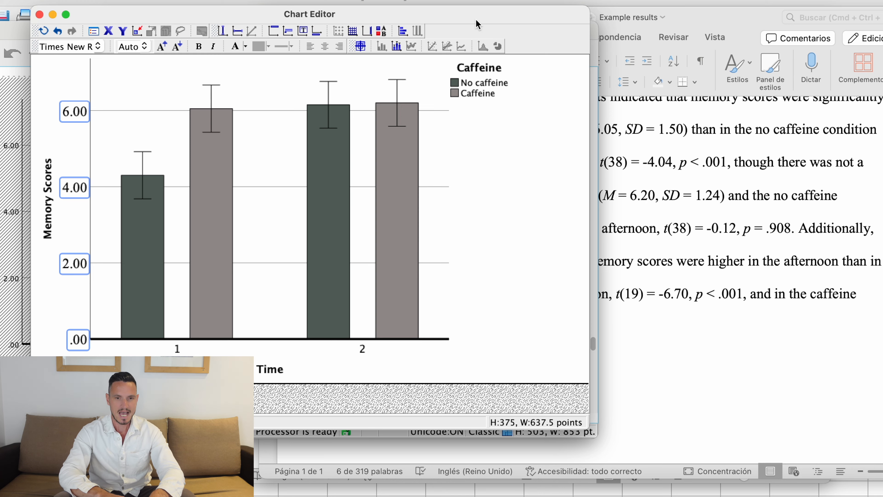
# Close the Chart Editor and look over the edited bar chart in the SPSS output
pyautogui.moveTo(476, 19); pyautogui.dragTo(705, 79)
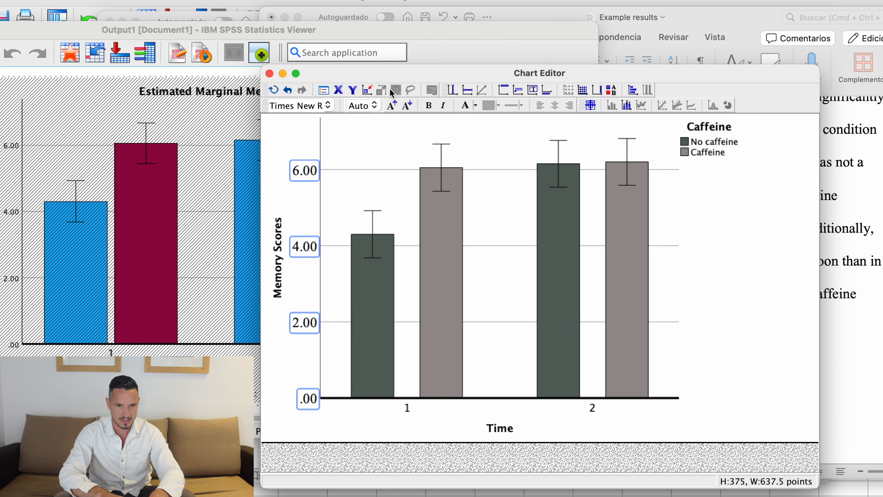
pyautogui.click(270, 74)
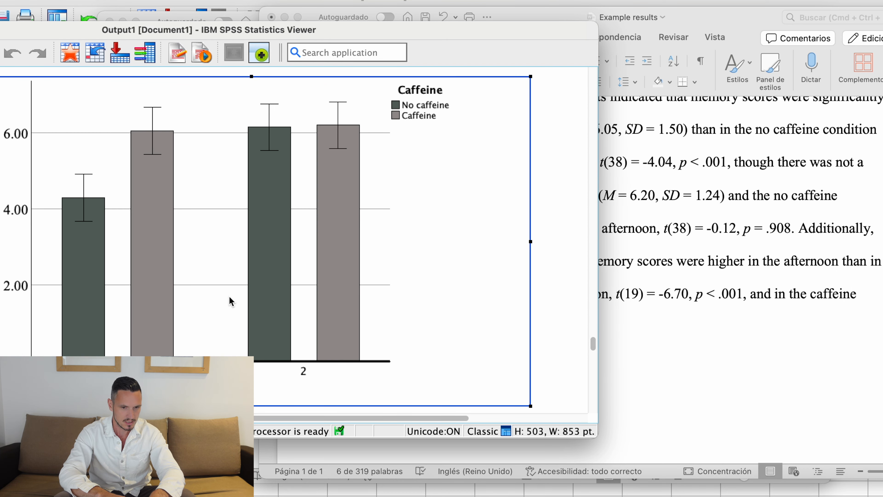
pyautogui.scroll(-2, 233, 300)
pyautogui.scroll(4, 232, 300)
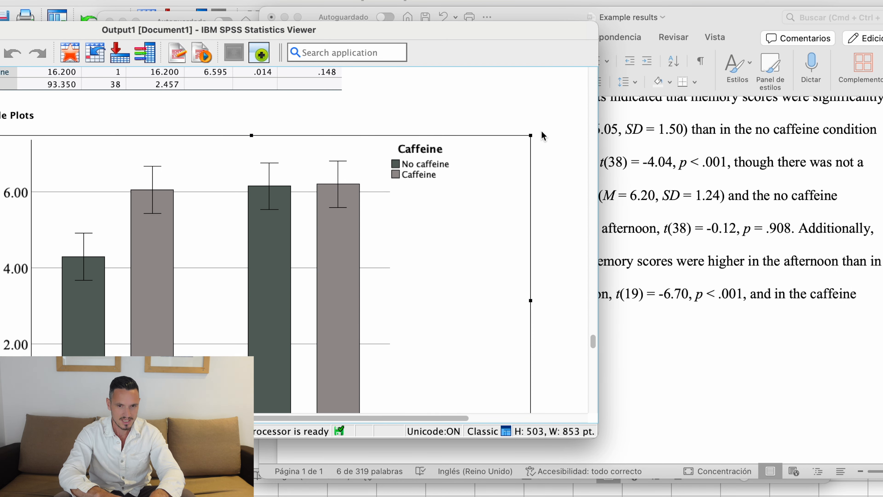